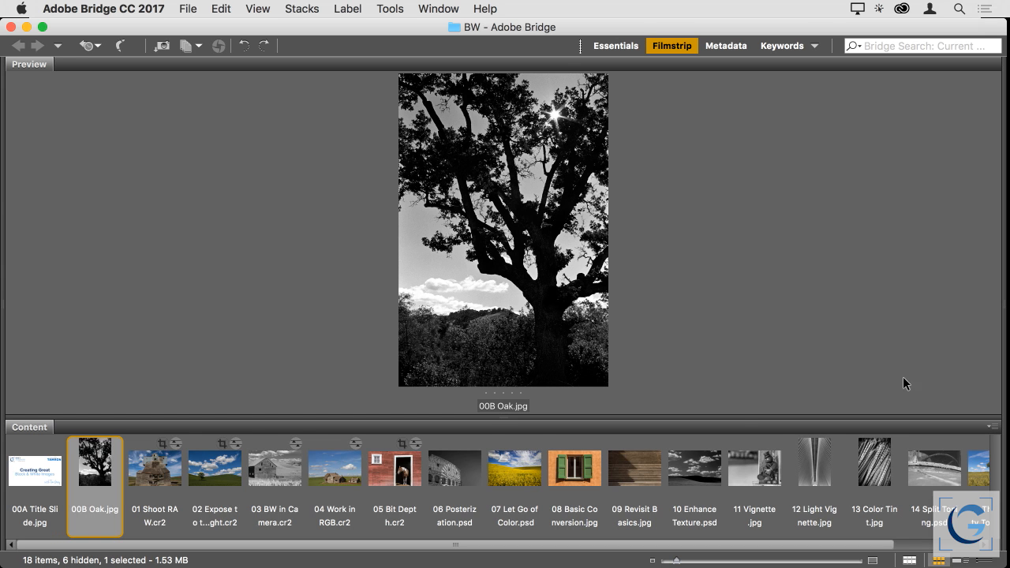
# Preview the 01 Shoot RAW.cr2 photo from the filmstrip
pyautogui.click(157, 474)
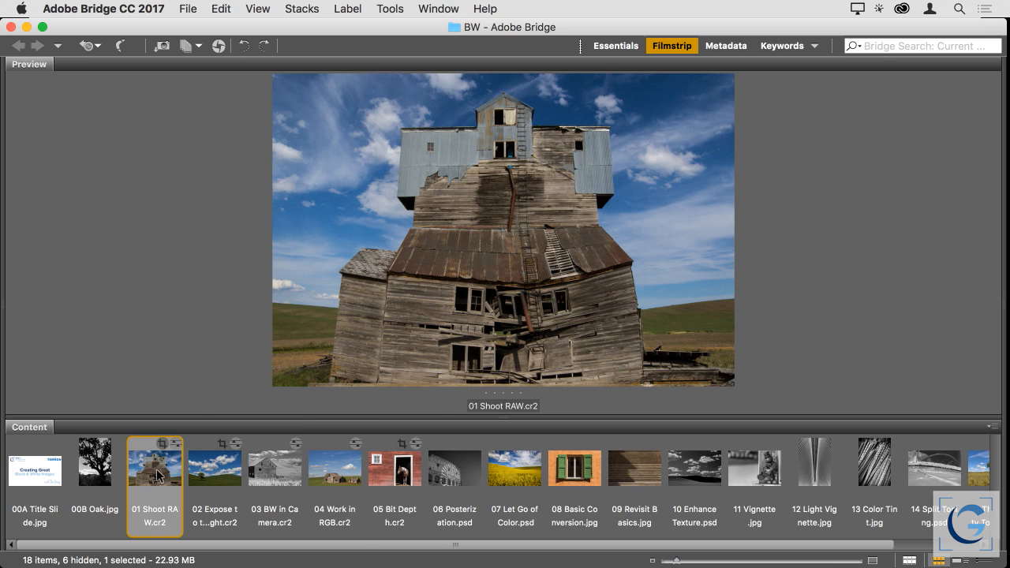
pyautogui.doubleClick(158, 476)
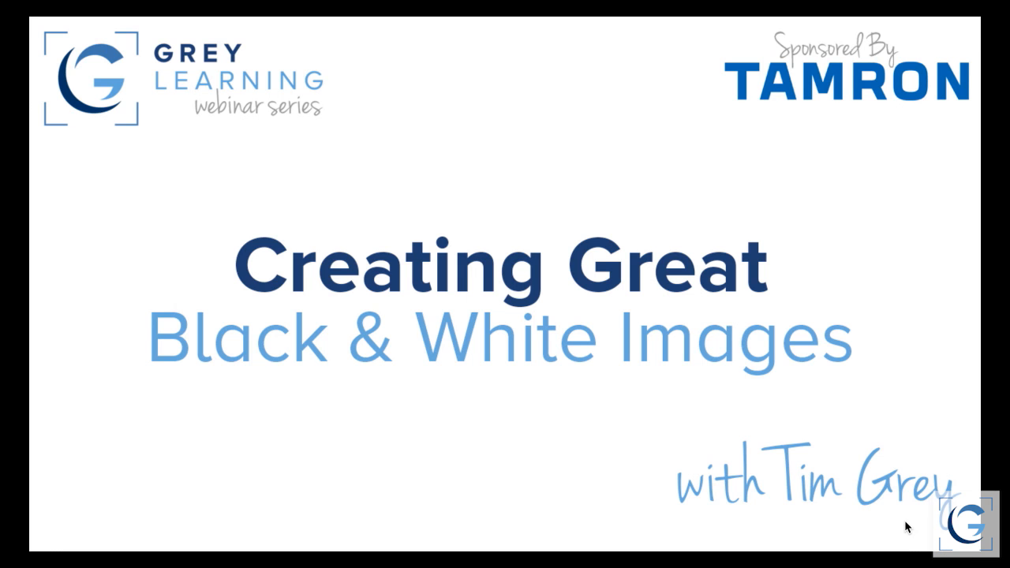
# Exit the full-screen title slide and close 00 Title Slide.jpg in Photoshop without saving changes
pyautogui.press('f')
pyautogui.press('shift+super+w')
pyautogui.press('d')
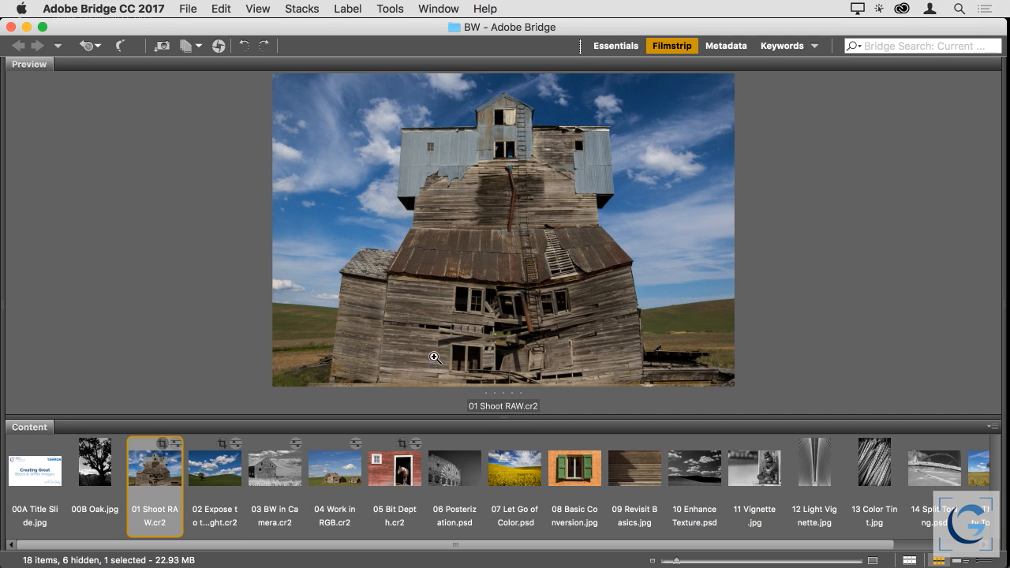
pyautogui.click(216, 475)
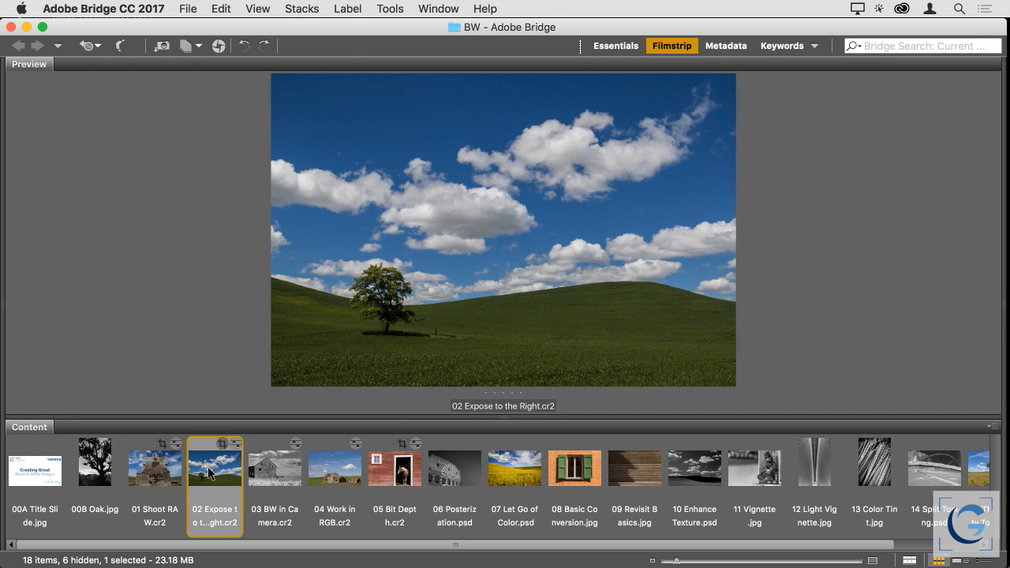
pyautogui.press('super+Tab')
pyautogui.click(456, 224)
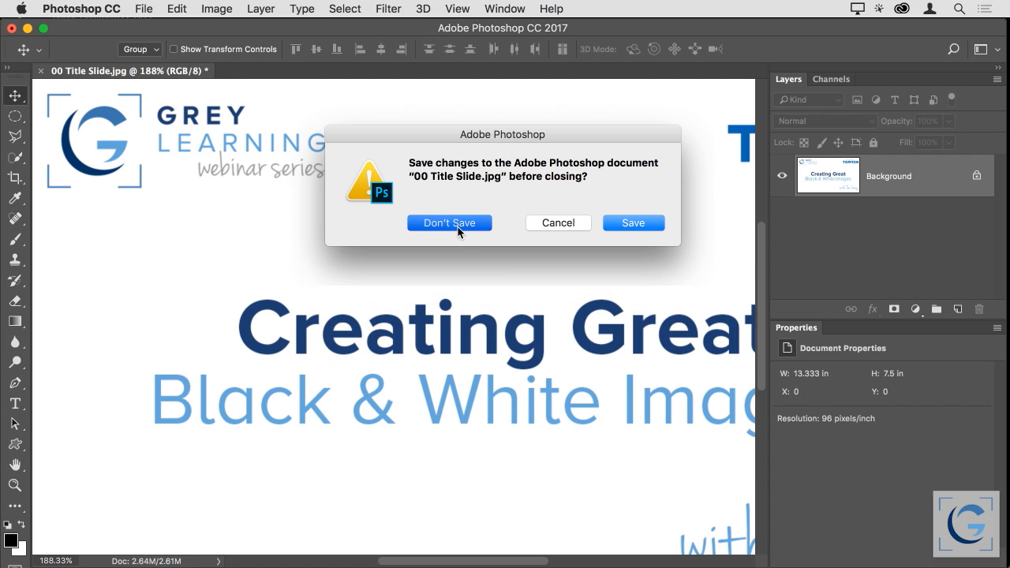
# Switch to Adobe Bridge and open 02 Expose to the Right.cr2 in Camera Raw
pyautogui.press('super+Tab')
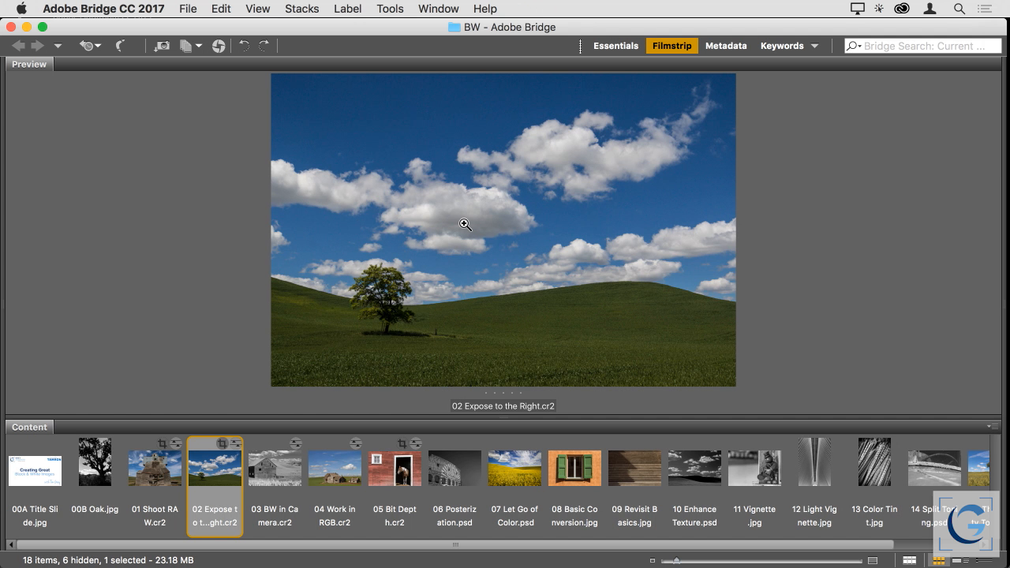
pyautogui.press('super+r')
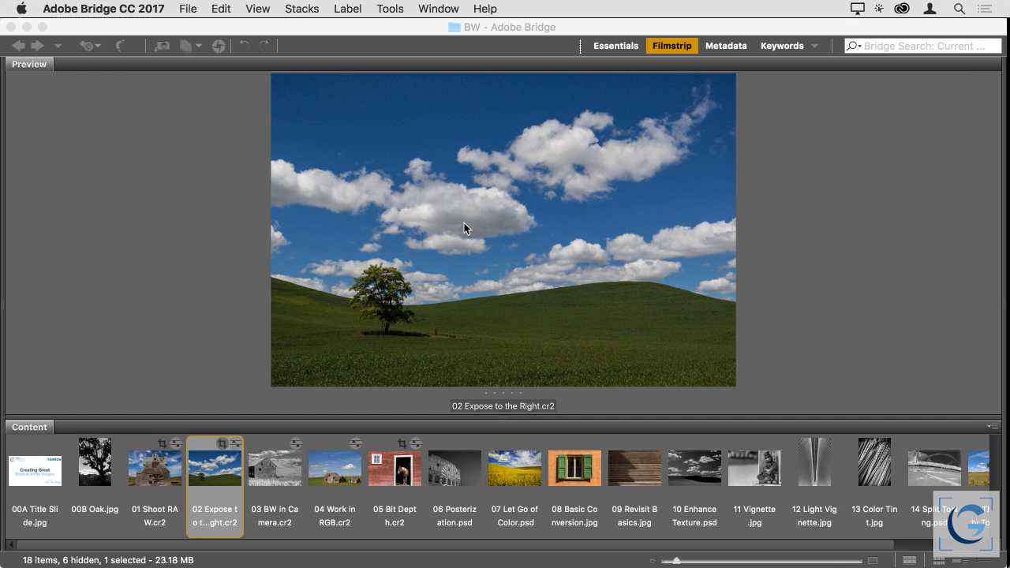
pyautogui.press('super+Tab')
pyautogui.press('super+Tab')
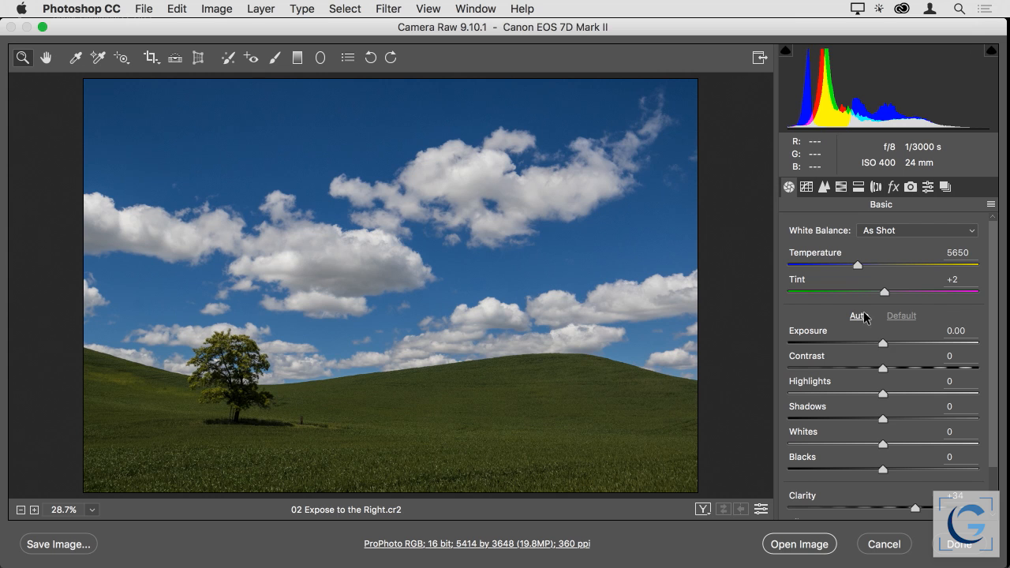
# Try an Exposure of +2.75 on the hillside photo, reduce it to +0.50, and finish the raw edit
pyautogui.moveTo(882, 347); pyautogui.dragTo(932, 344)
pyautogui.press('alt')
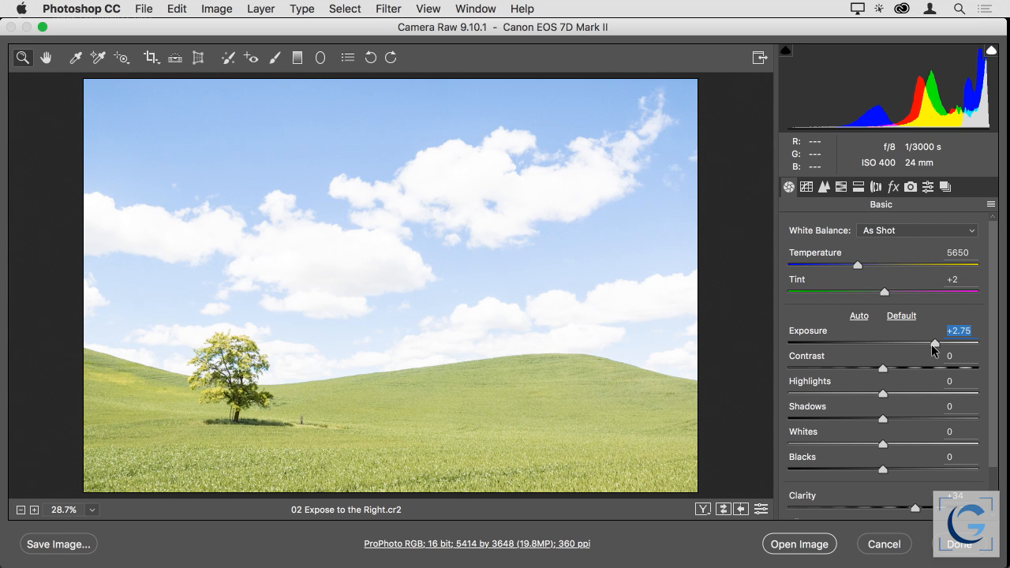
pyautogui.keyDown('alt'); pyautogui.moveTo(932, 341); pyautogui.dragTo(891, 341); pyautogui.keyUp('alt')
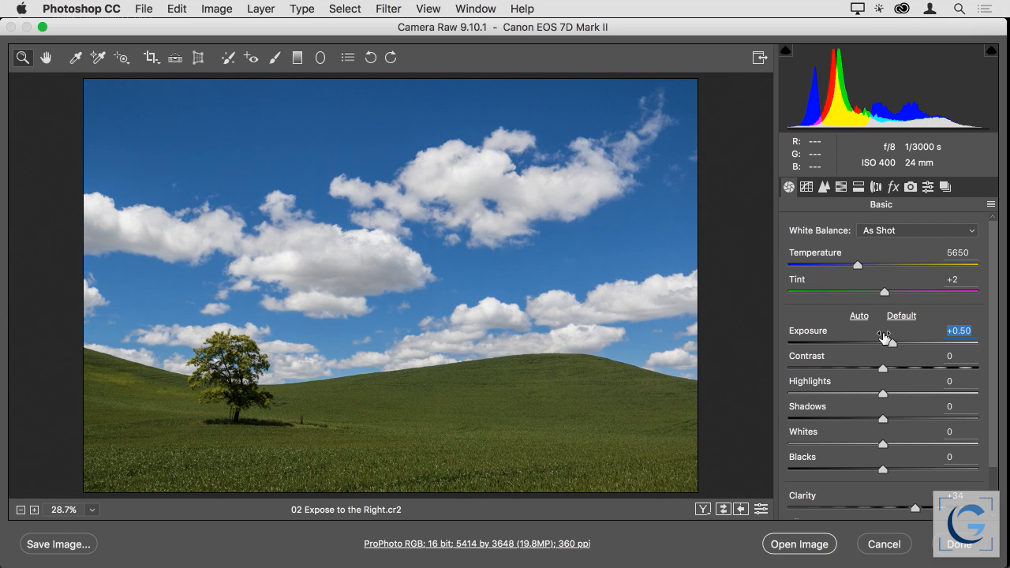
pyautogui.click(956, 544)
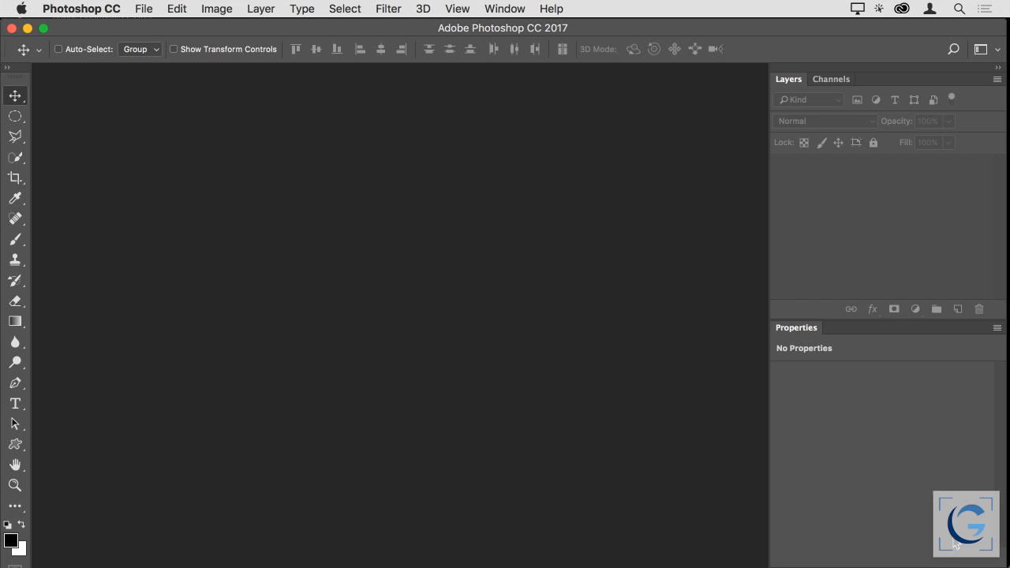
# Switch to Adobe Bridge and open 03 BW in Camera.cr2 in Camera Raw
pyautogui.press('super+Tab')
pyautogui.click(282, 467)
pyautogui.doubleClick(283, 467)
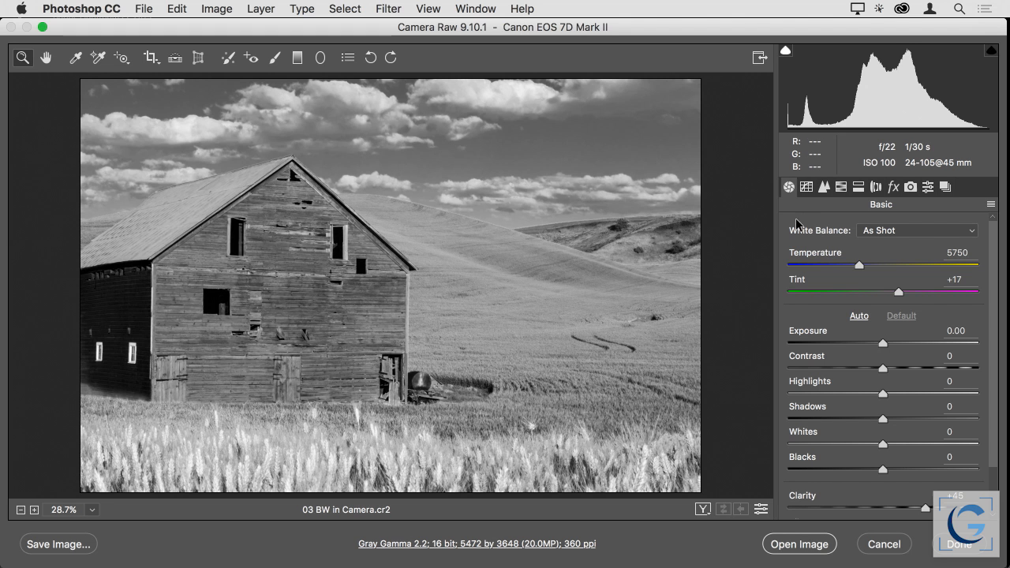
# Turn off the barn photo's grayscale conversion to view it in color, undo that change, and close the raw edit
pyautogui.click(841, 187)
pyautogui.click(862, 230)
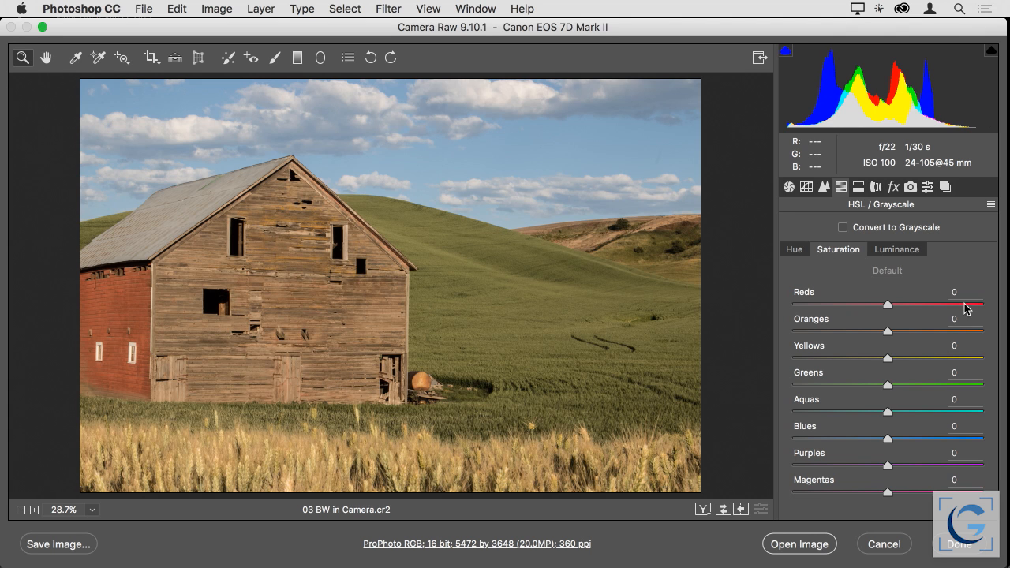
pyautogui.press('super+z')
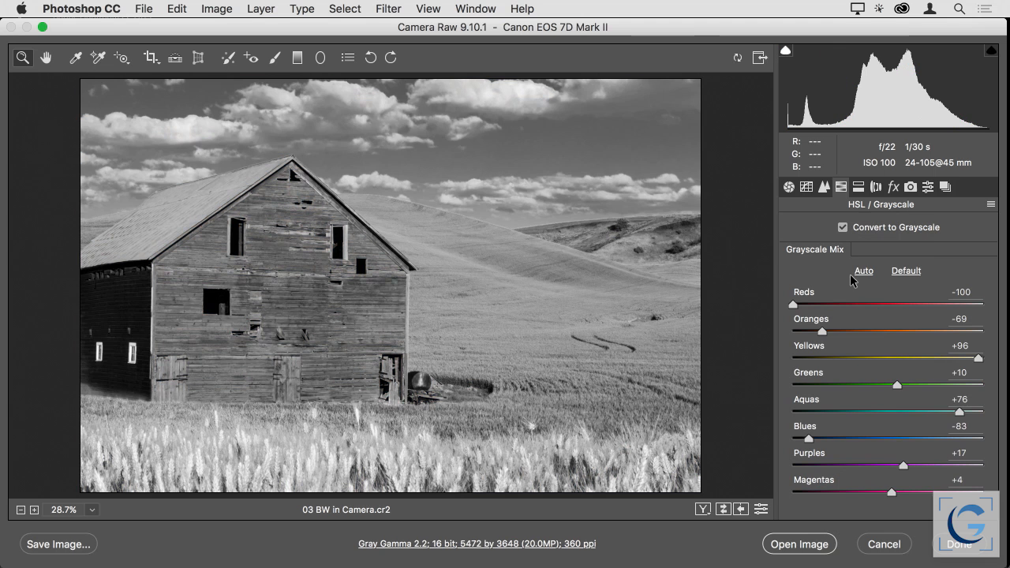
pyautogui.click(958, 544)
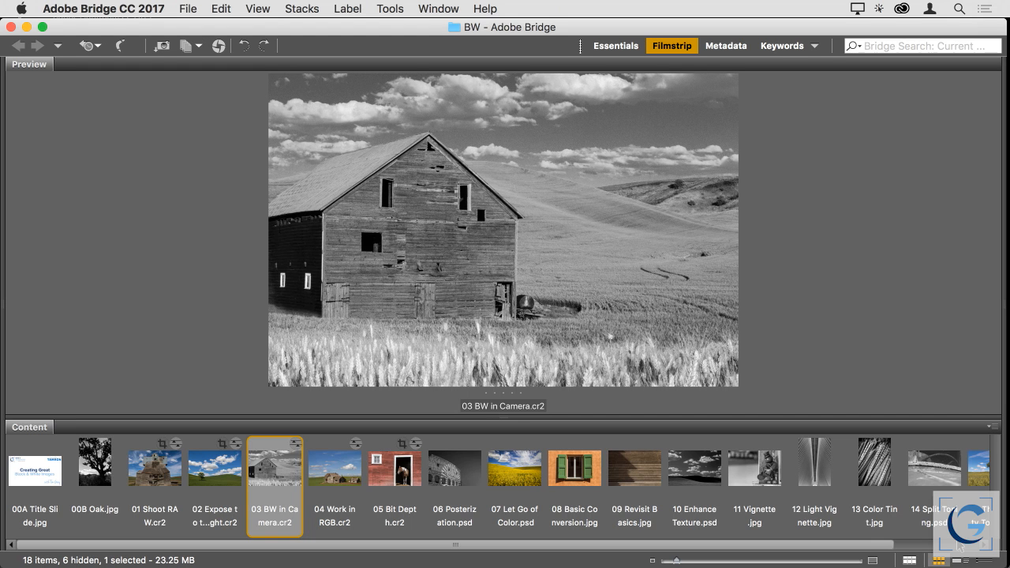
# Try the grayscale conversion on 04 Work in RGB.cr2 in Camera Raw, turning it off again before finishing
pyautogui.doubleClick(328, 468)
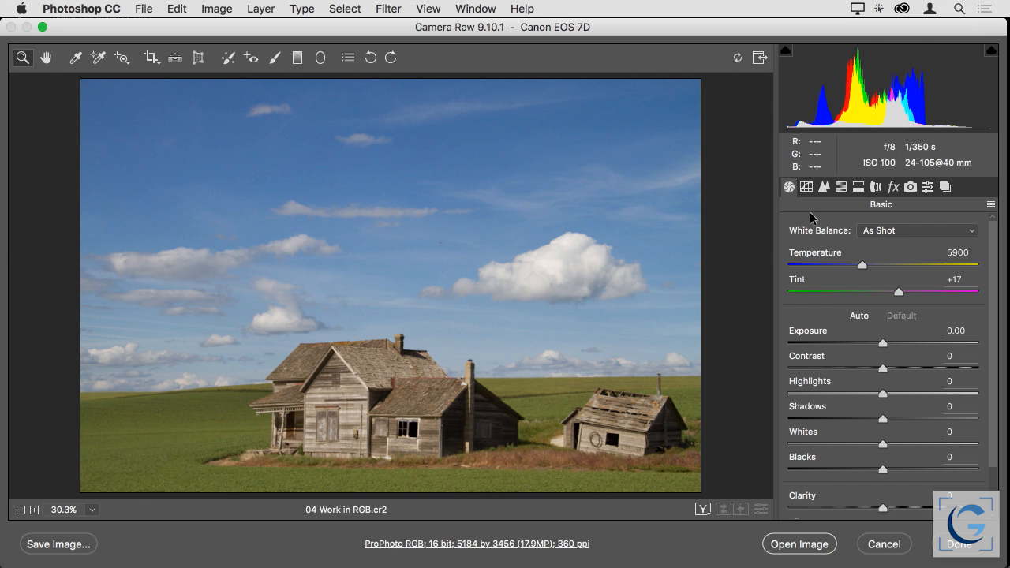
pyautogui.click(841, 188)
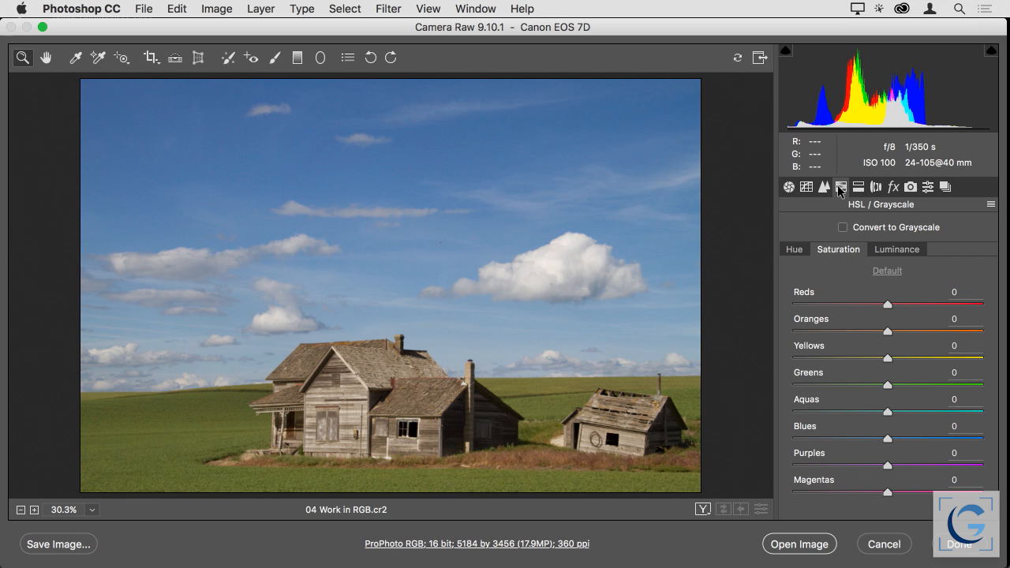
pyautogui.click(842, 228)
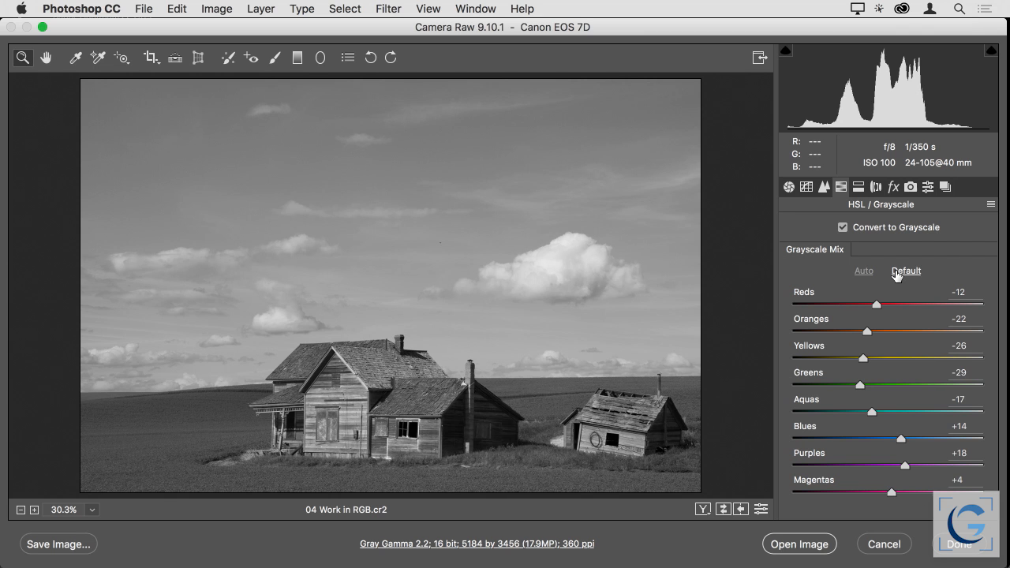
pyautogui.click(857, 229)
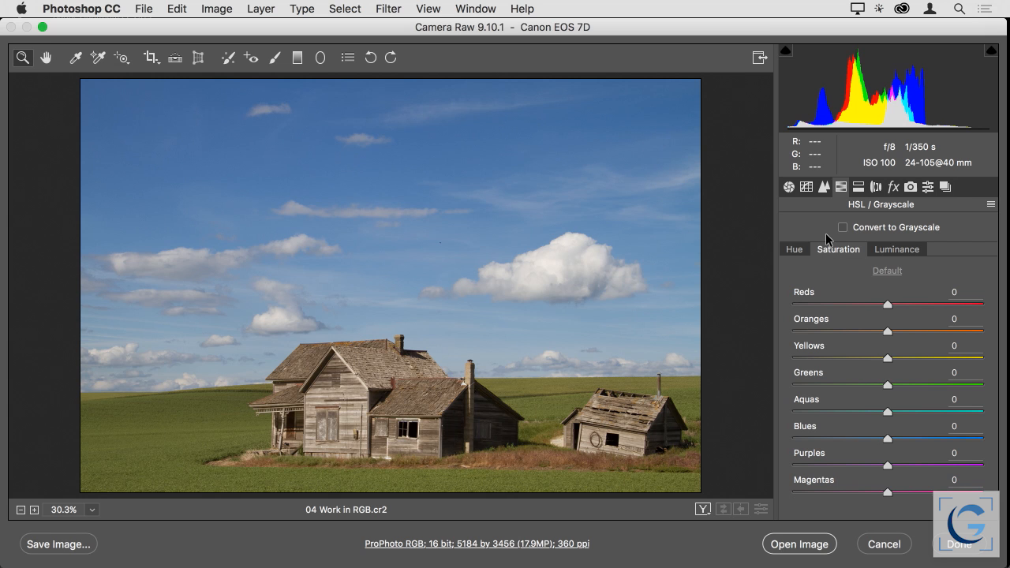
pyautogui.click(964, 544)
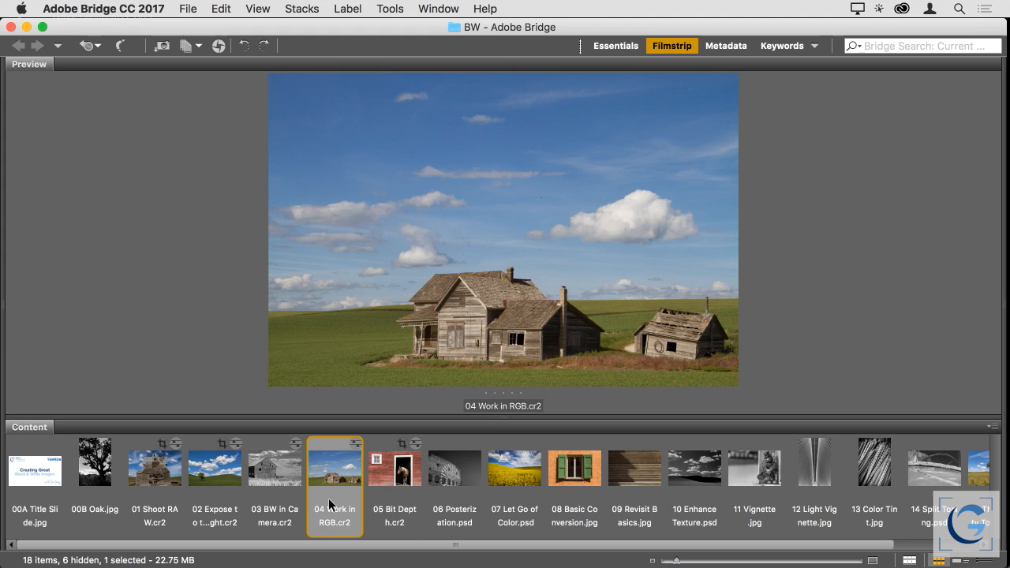
# Open 05 Bit Depth.cr2 from Adobe Bridge in Camera Raw and set its Temperature to 4700
pyautogui.click(379, 469)
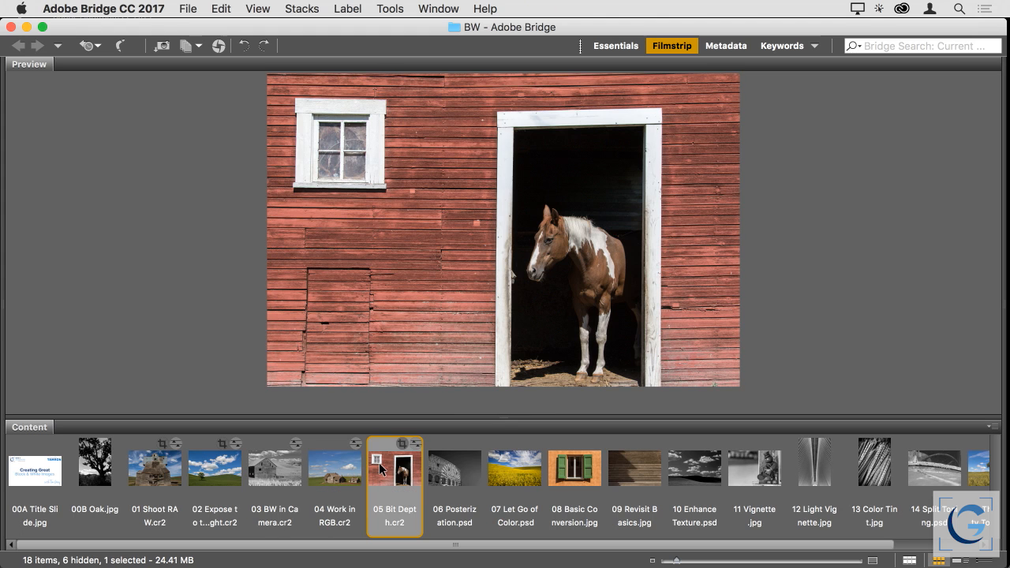
pyautogui.doubleClick(380, 465)
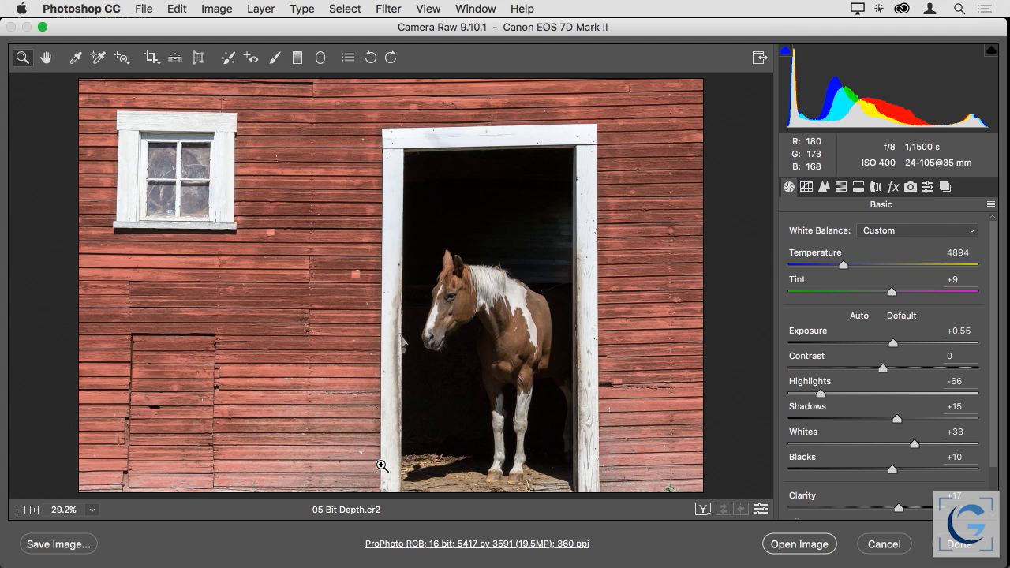
pyautogui.moveTo(844, 268)
pyautogui.mouseDown()
pyautogui.moveTo(861, 266)
pyautogui.moveTo(829, 266)
pyautogui.moveTo(842, 266)
pyautogui.mouseUp()
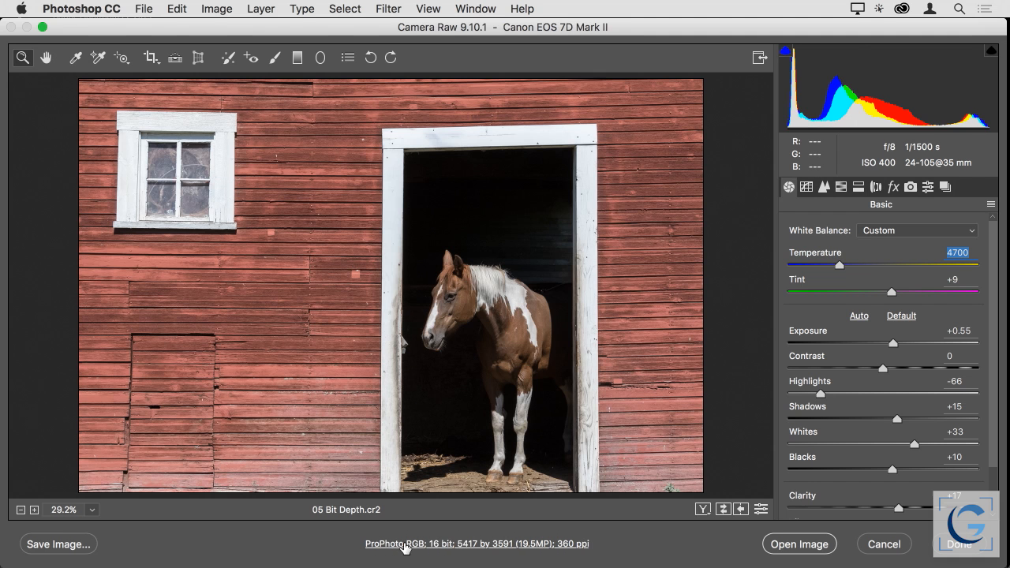
# Try 8 Bits/Channel in the workflow options, restore the depth to 16 Bits/Channel, and finish the raw edit
pyautogui.click(474, 545)
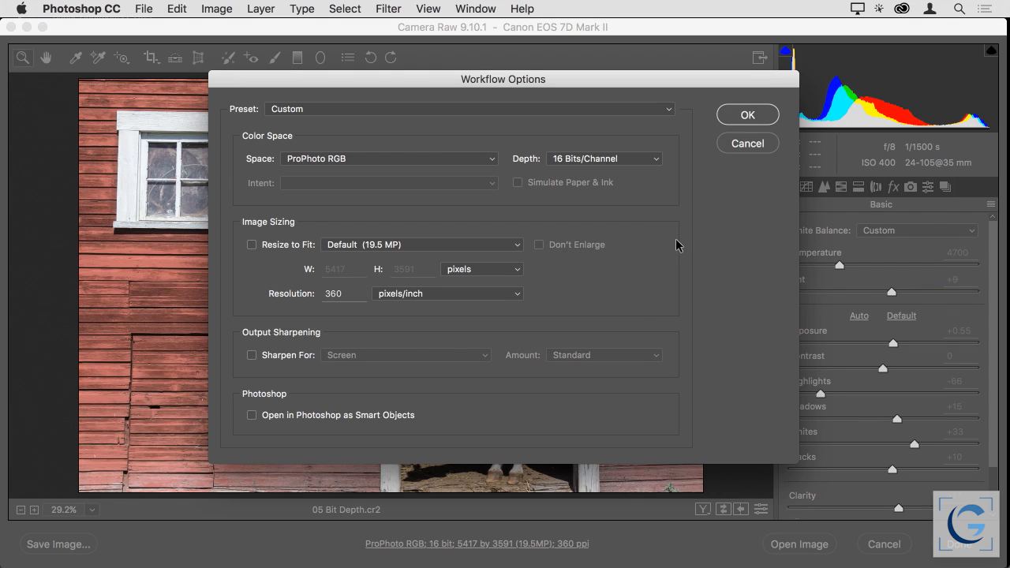
pyautogui.click(634, 160)
pyautogui.click(627, 146)
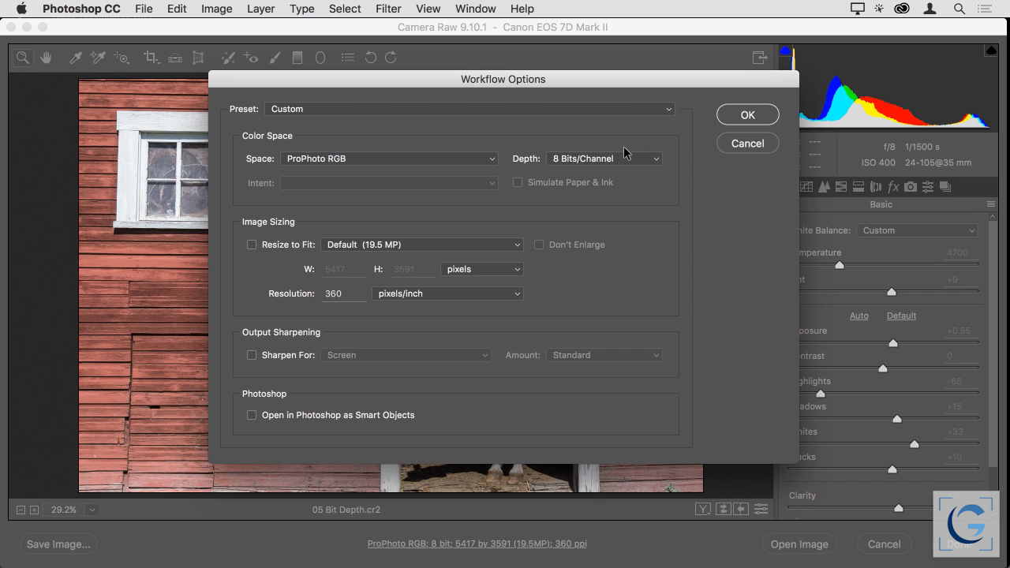
pyautogui.click(621, 161)
pyautogui.click(626, 171)
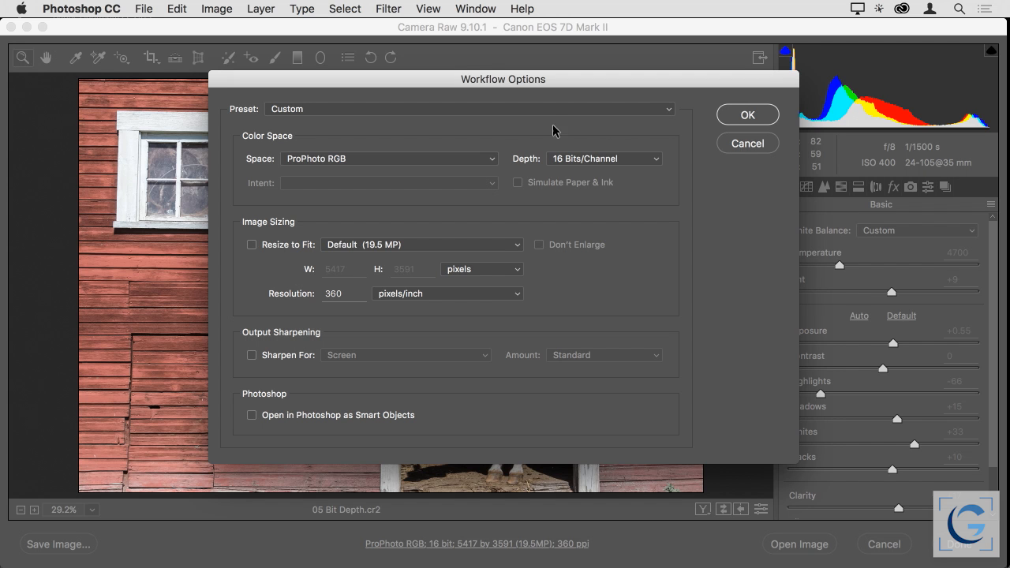
pyautogui.click(746, 115)
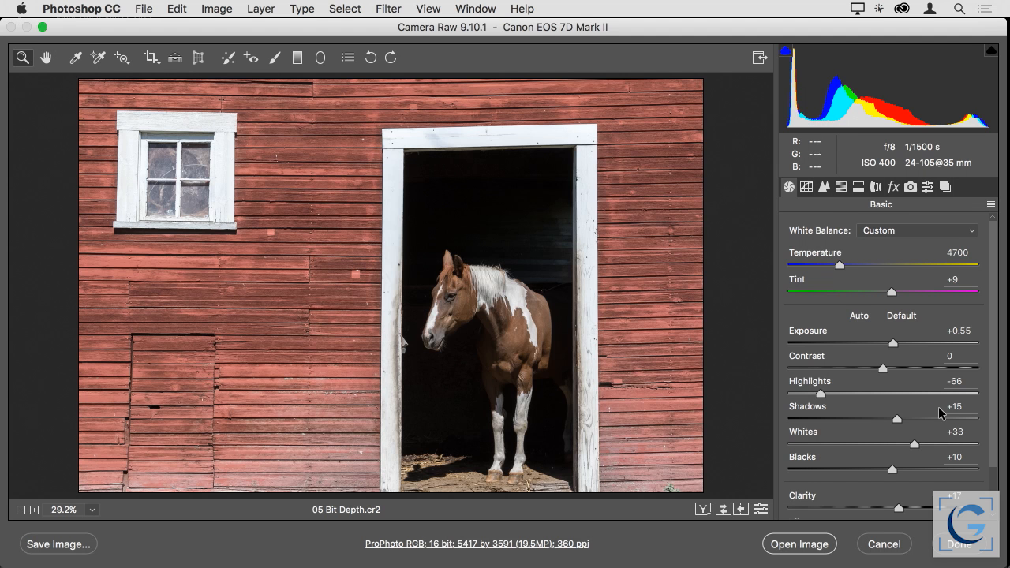
pyautogui.click(957, 551)
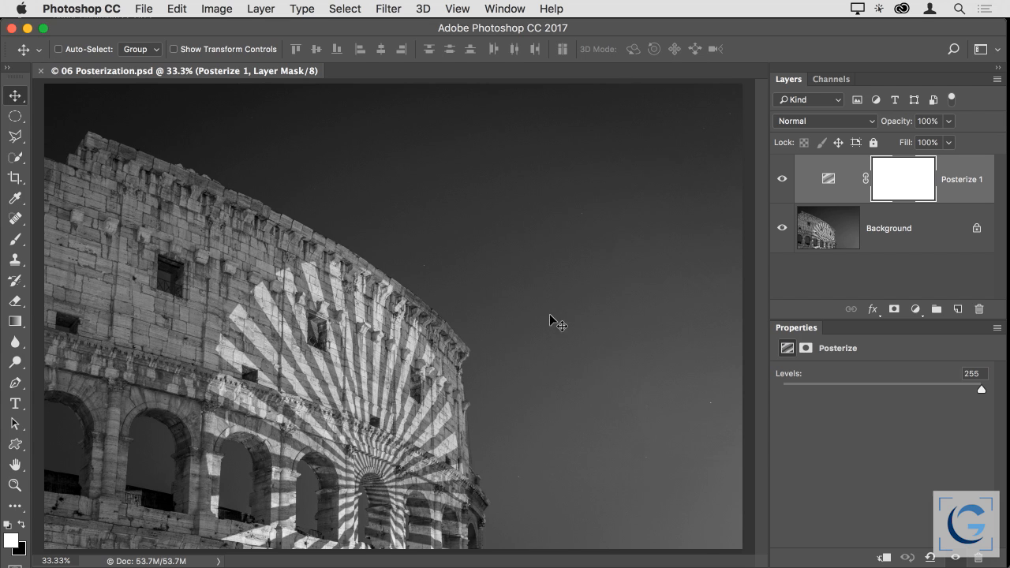
# Lower the Levels of the Posterize 1 adjustment layer to 48, and further down to 11
pyautogui.click(820, 185)
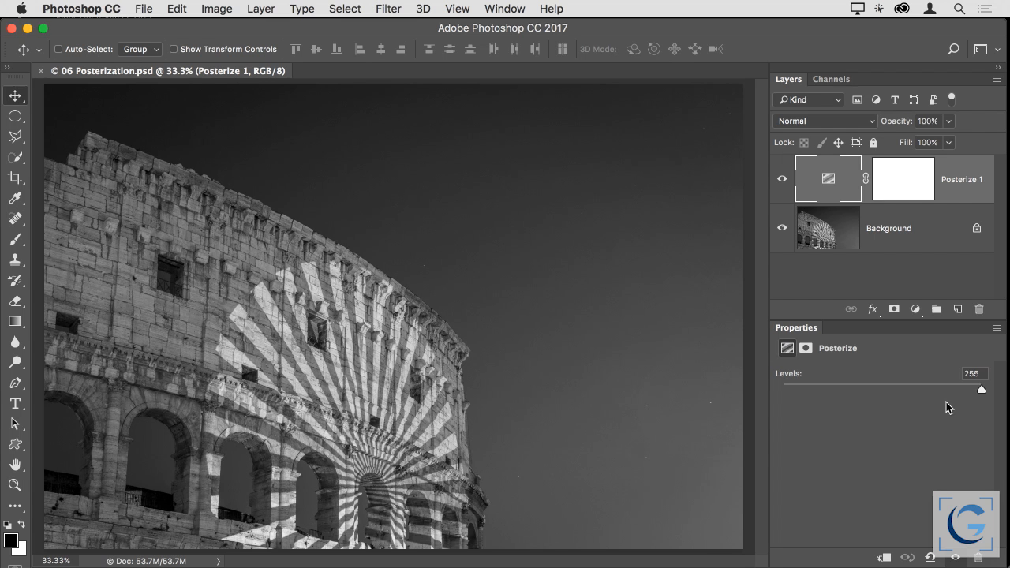
pyautogui.moveTo(981, 388); pyautogui.dragTo(819, 391)
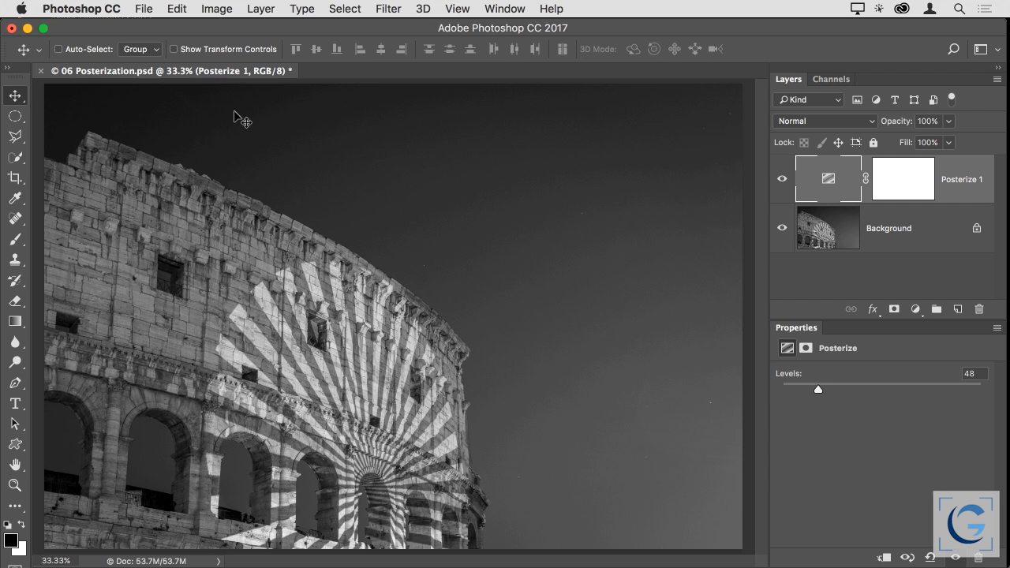
pyautogui.moveTo(818, 389); pyautogui.dragTo(803, 388)
pyautogui.moveTo(801, 389); pyautogui.dragTo(817, 390)
pyautogui.moveTo(818, 389); pyautogui.dragTo(790, 388)
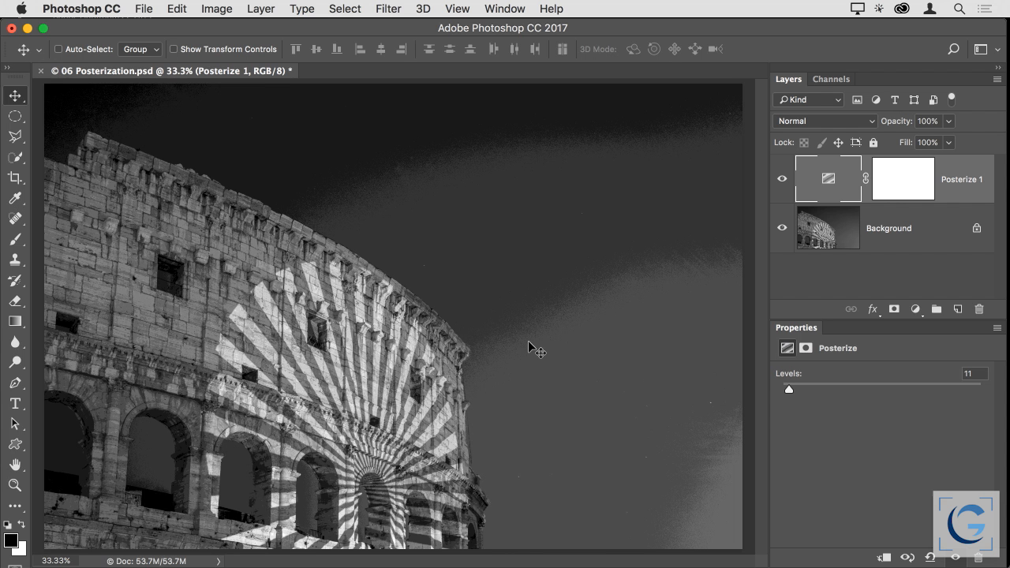
# Inspect the posterized sky transitions up close and set the Posterize Levels back to 255
pyautogui.moveTo(529, 326); pyautogui.dragTo(636, 326)
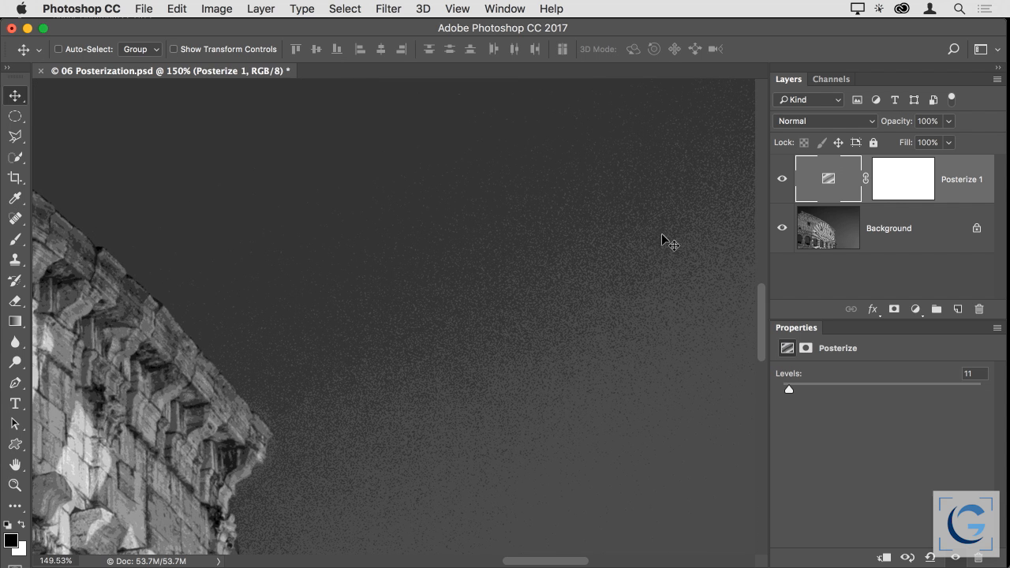
pyautogui.press('super+0')
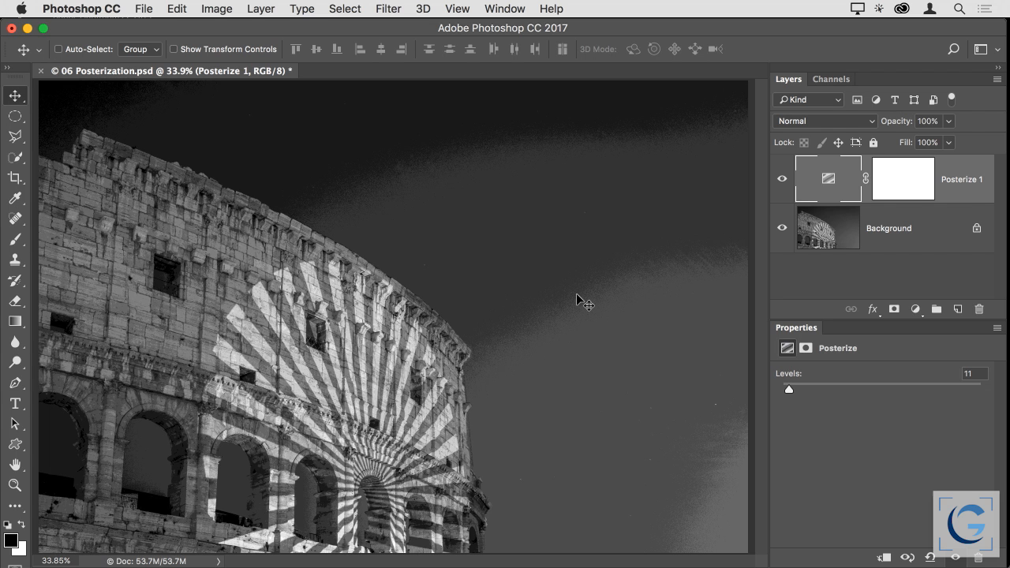
pyautogui.moveTo(789, 389); pyautogui.dragTo(1003, 408)
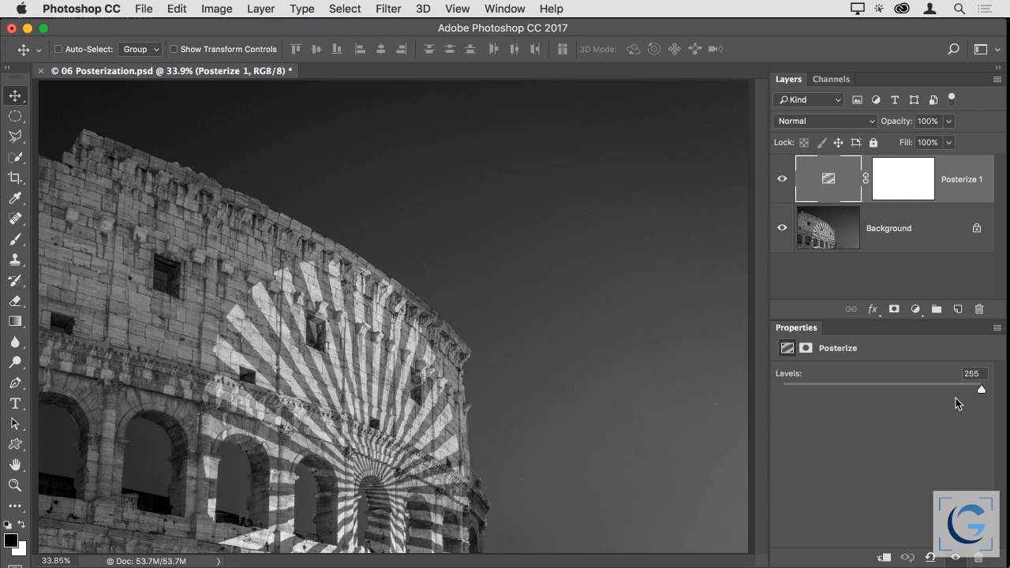
# Close 06 Posterization.psd without saving and switch to Adobe Bridge
pyautogui.press('super+w')
pyautogui.press('super+d')
pyautogui.press('super+Tab')
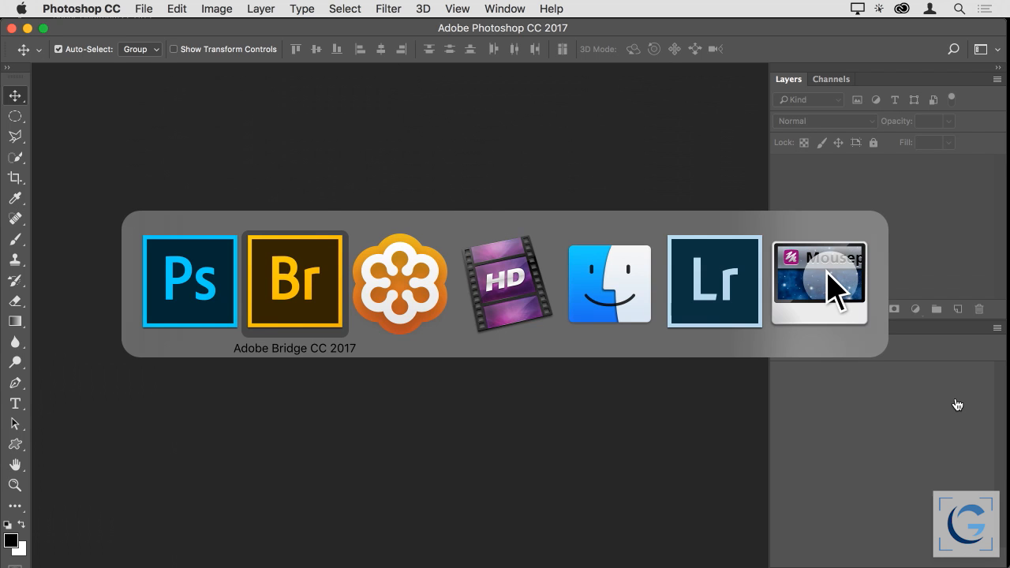
# Open 07 Let Go of Color.psd from Bridge in Photoshop and fit the image to the window
pyautogui.click(502, 470)
pyautogui.doubleClick(502, 469)
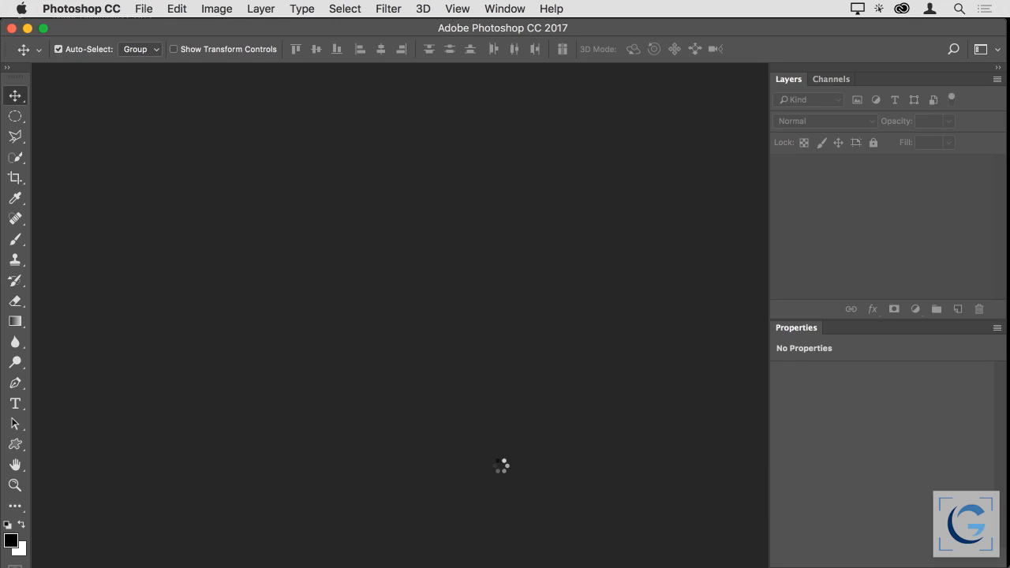
pyautogui.press('super+0')
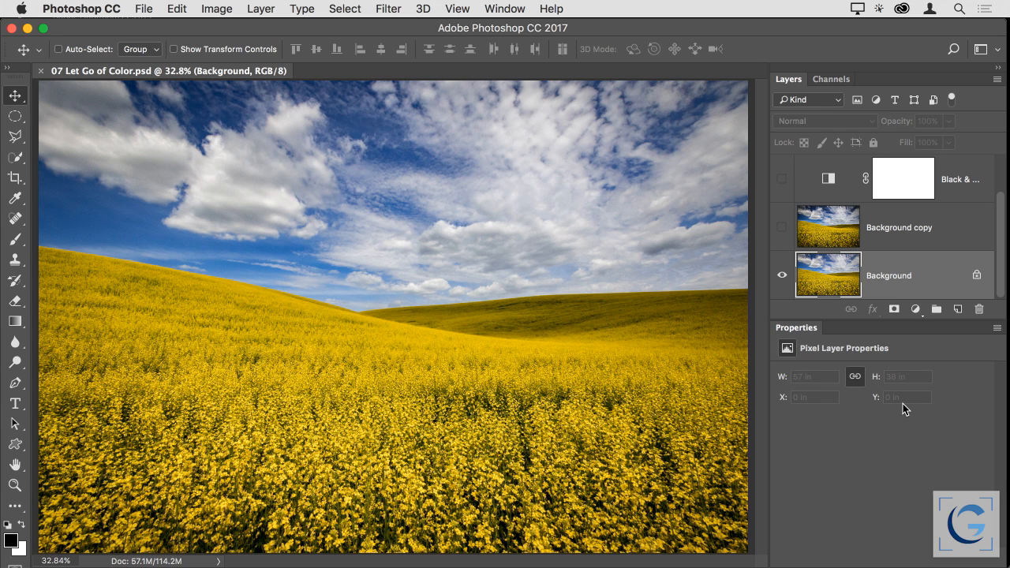
# Show the Background copy layer and the Black & White adjustment layer to compare the color field with its monochrome version
pyautogui.keyDown('alt'); pyautogui.click(783, 274); pyautogui.keyUp('alt')
pyautogui.click(782, 228)
pyautogui.click(782, 179)
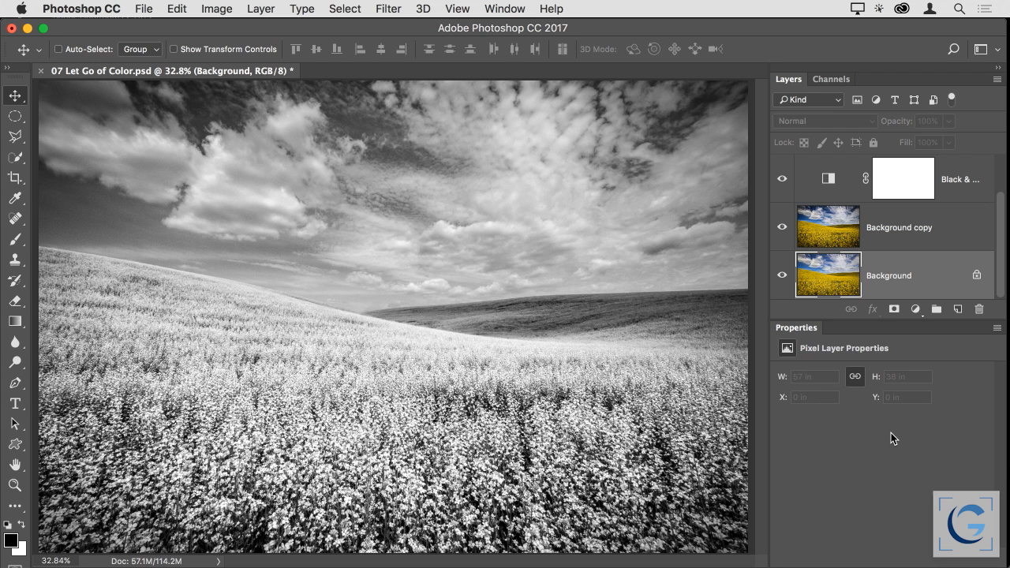
# Close 07 Let Go of Color.psd without saving and switch back to Adobe Bridge
pyautogui.press('super+w')
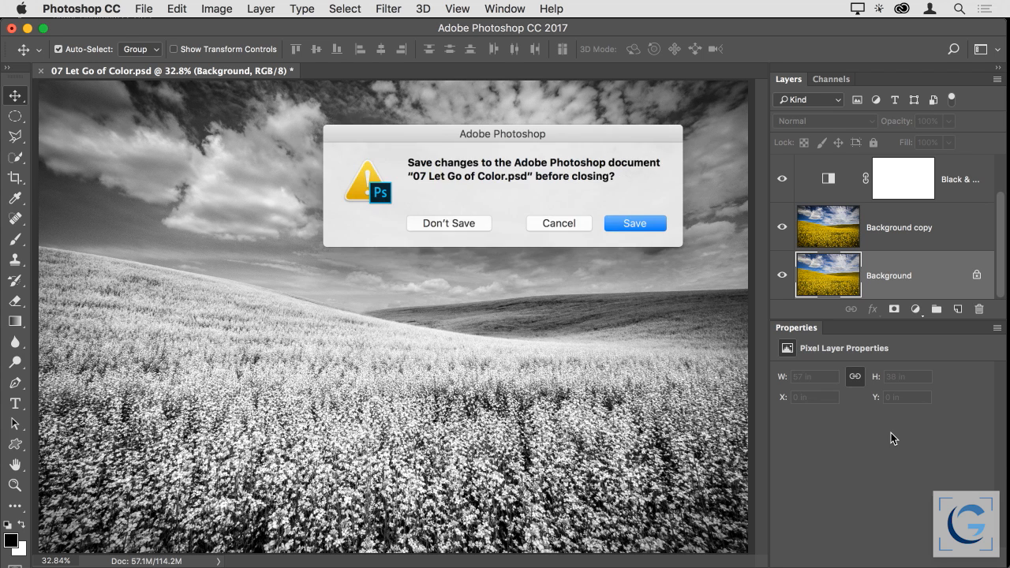
pyautogui.press('super+d')
pyautogui.press('super+Tab')
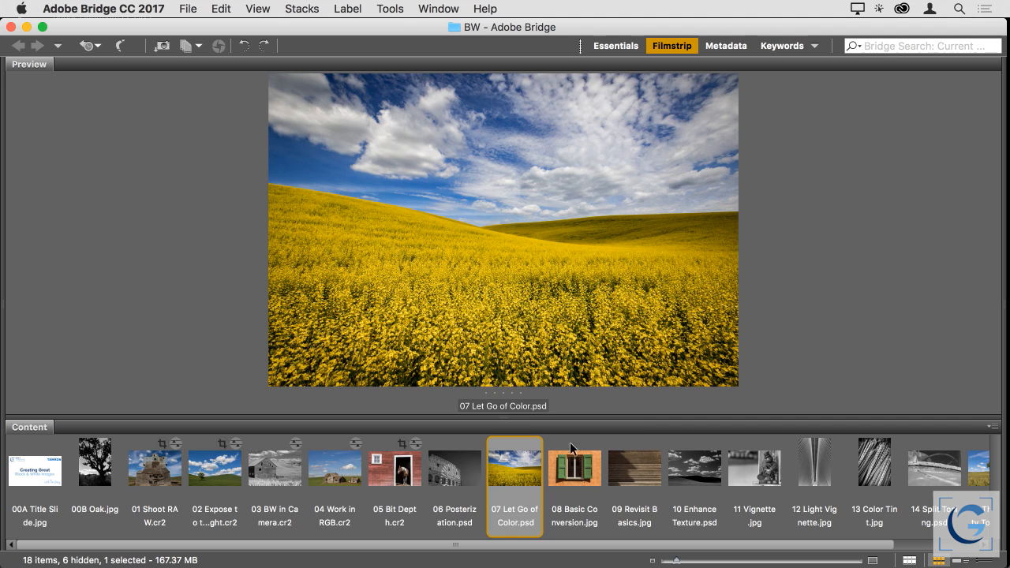
# Preview 08 Basic Conversion.jpg in Bridge, then switch to Lightroom and enlarge the same photo from the grid
pyautogui.click(573, 467)
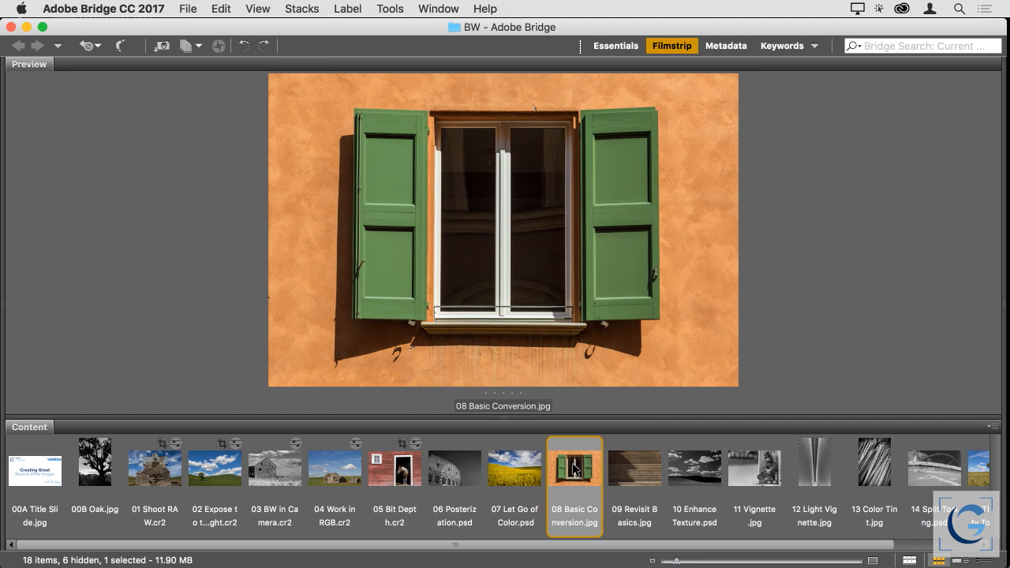
pyautogui.press('super+Tab')
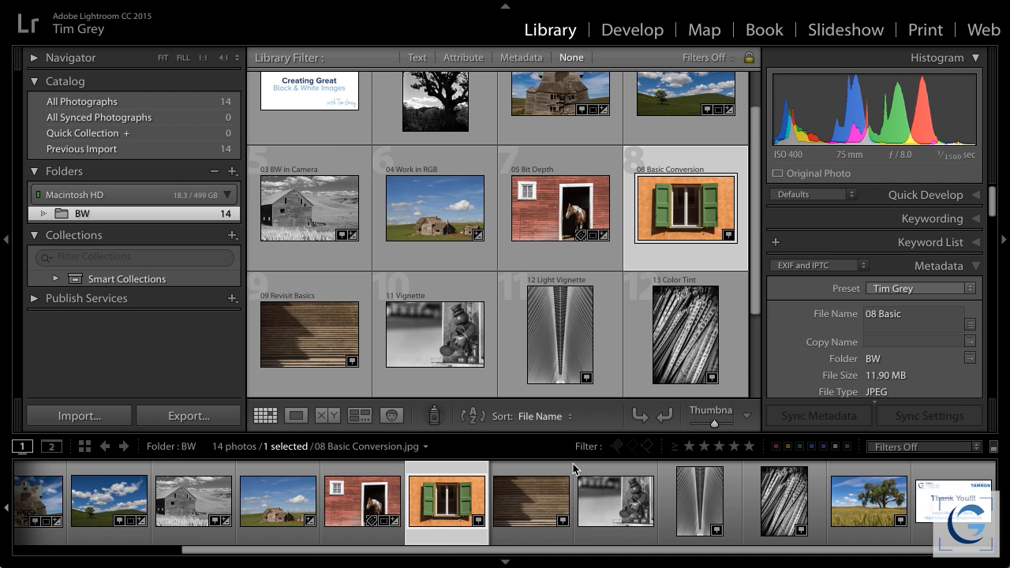
pyautogui.doubleClick(680, 206)
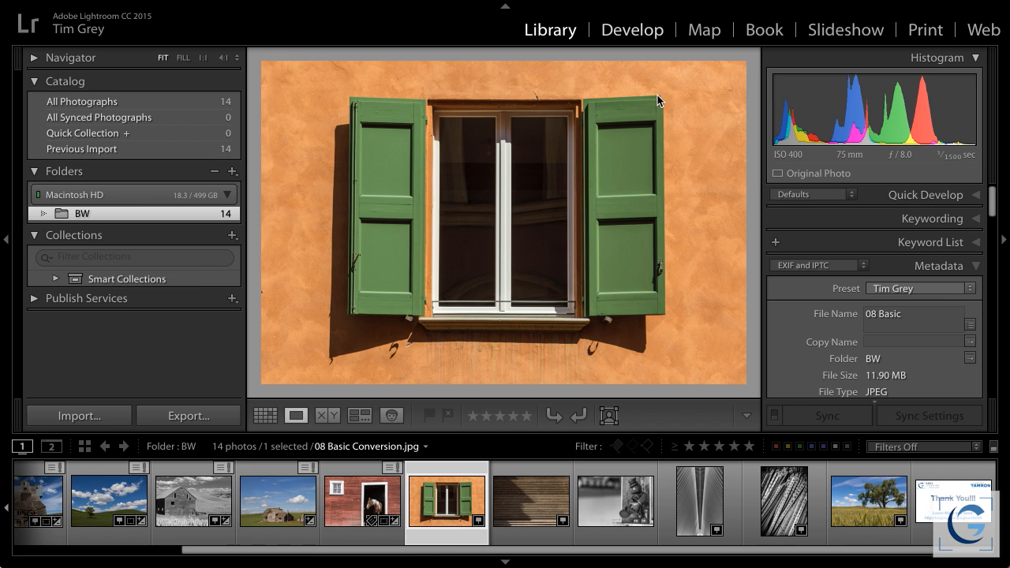
# Return to Bridge, open 08 Basic Conversion.jpg in Photoshop and fit the image to the window
pyautogui.press('super+Tab')
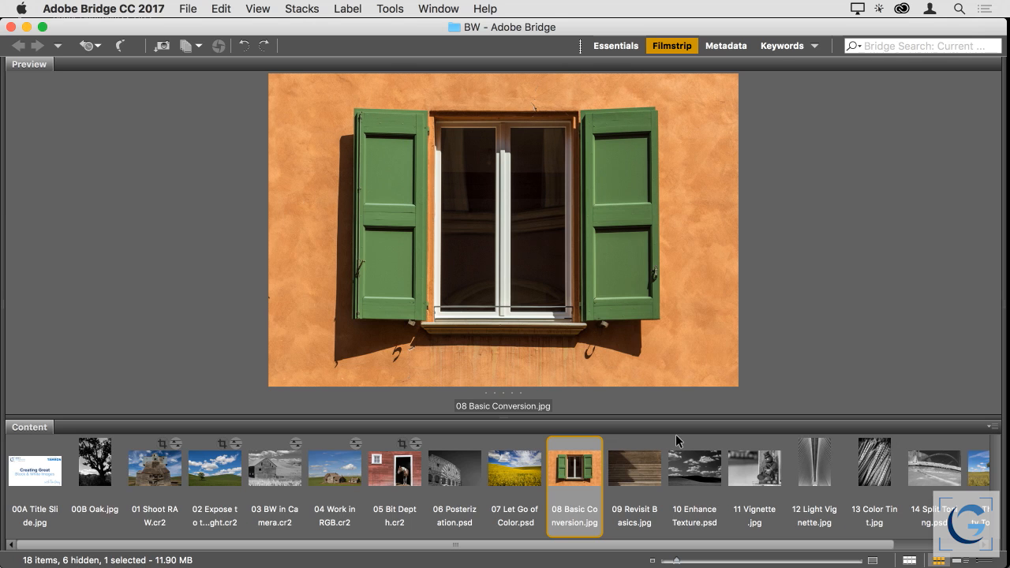
pyautogui.doubleClick(563, 470)
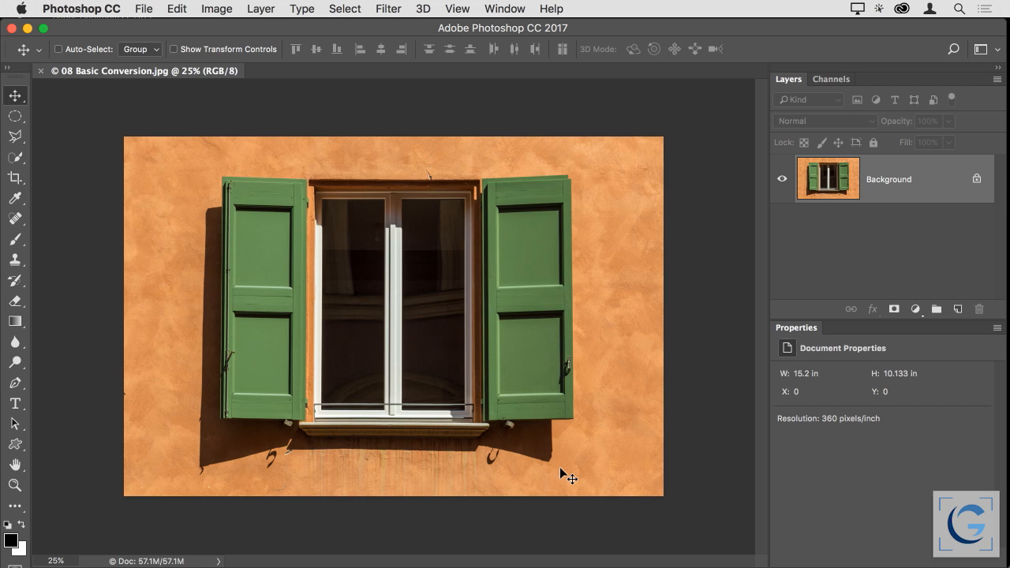
pyautogui.press('super+0')
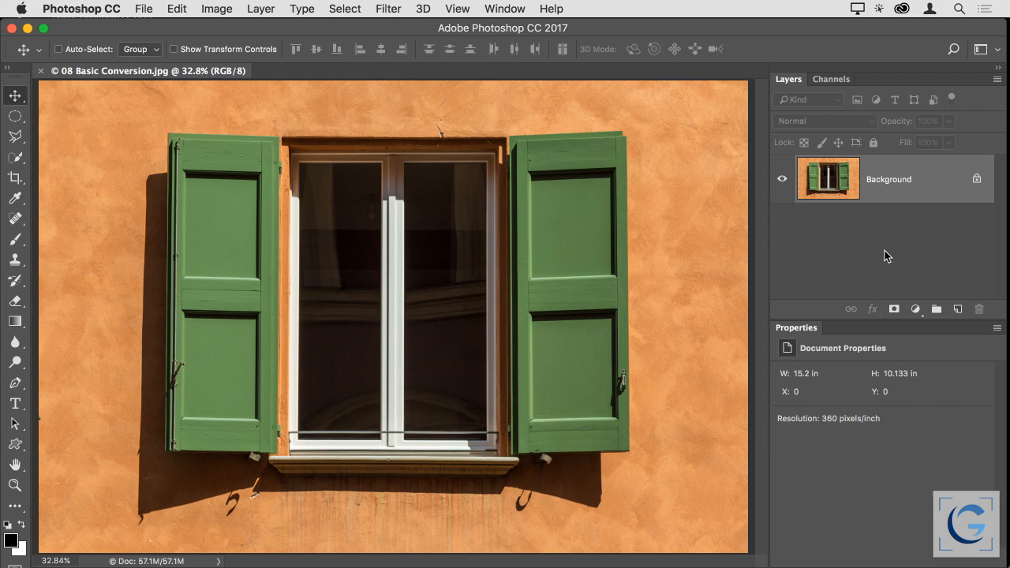
# Add a Black & White adjustment layer above the Background and enlarge its properties area to reveal the color sliders
pyautogui.click(916, 309)
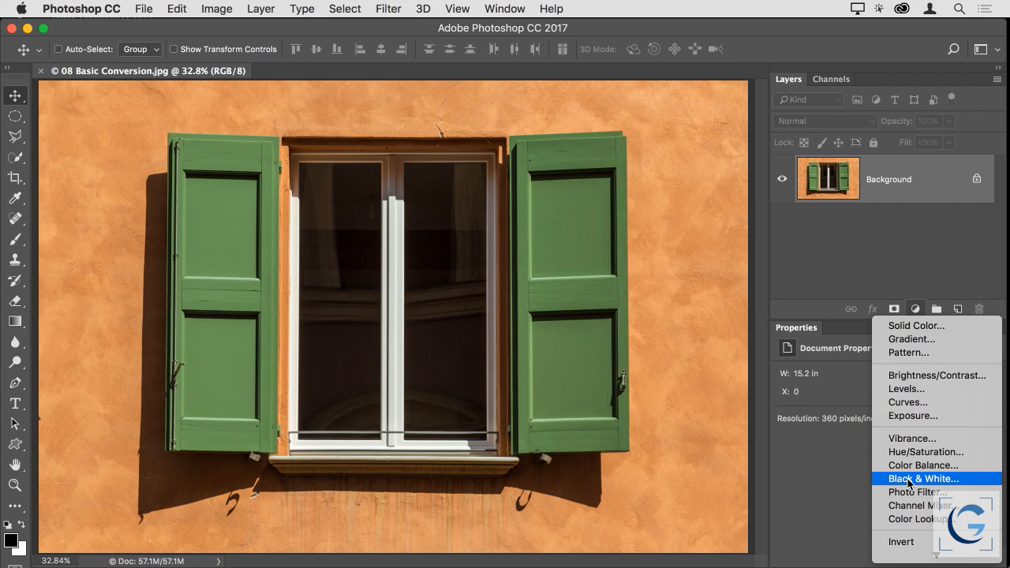
pyautogui.click(867, 479)
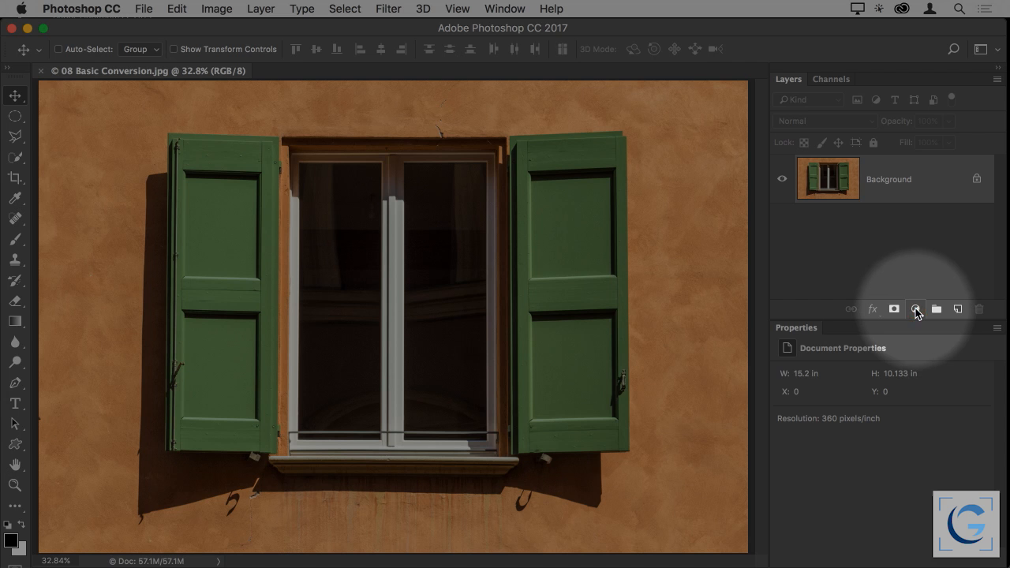
pyautogui.click(915, 310)
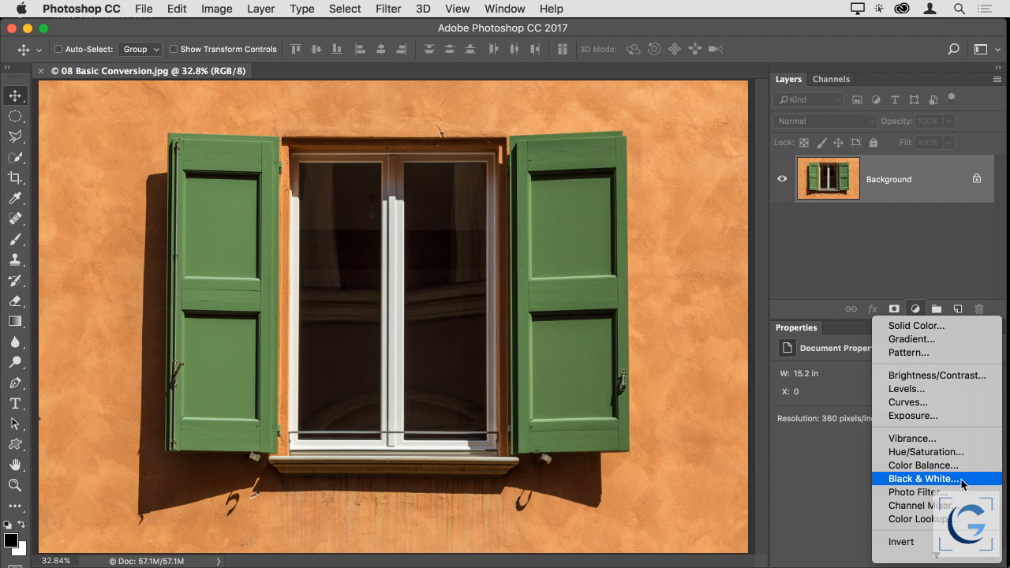
pyautogui.click(923, 479)
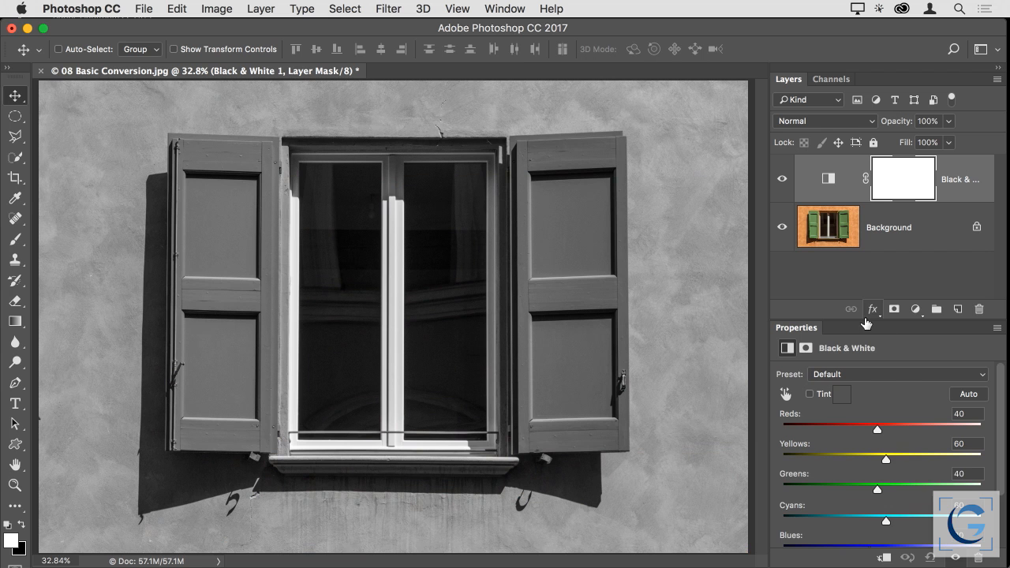
pyautogui.moveTo(865, 321); pyautogui.dragTo(861, 272)
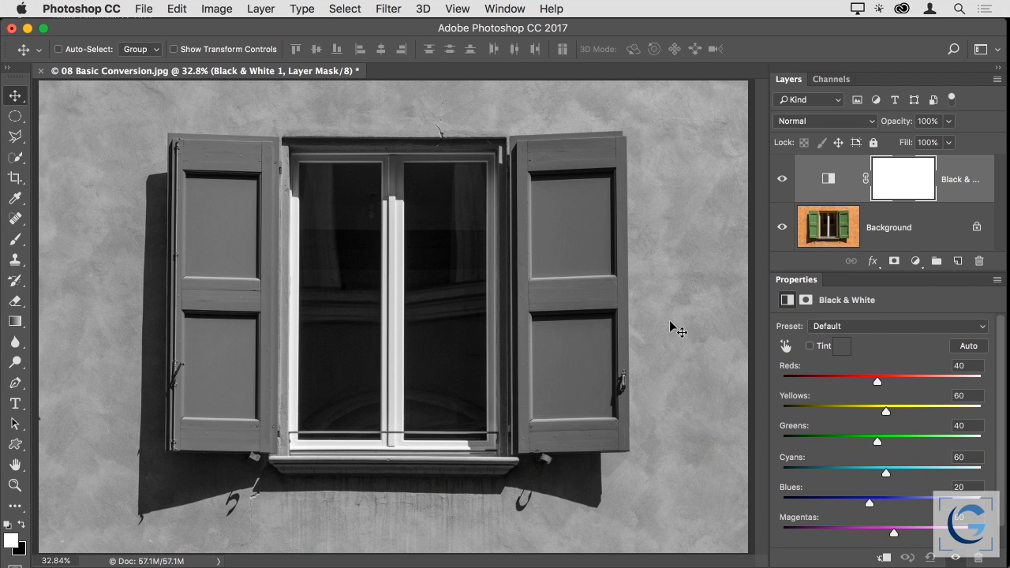
pyautogui.scroll(-2, 928, 434)
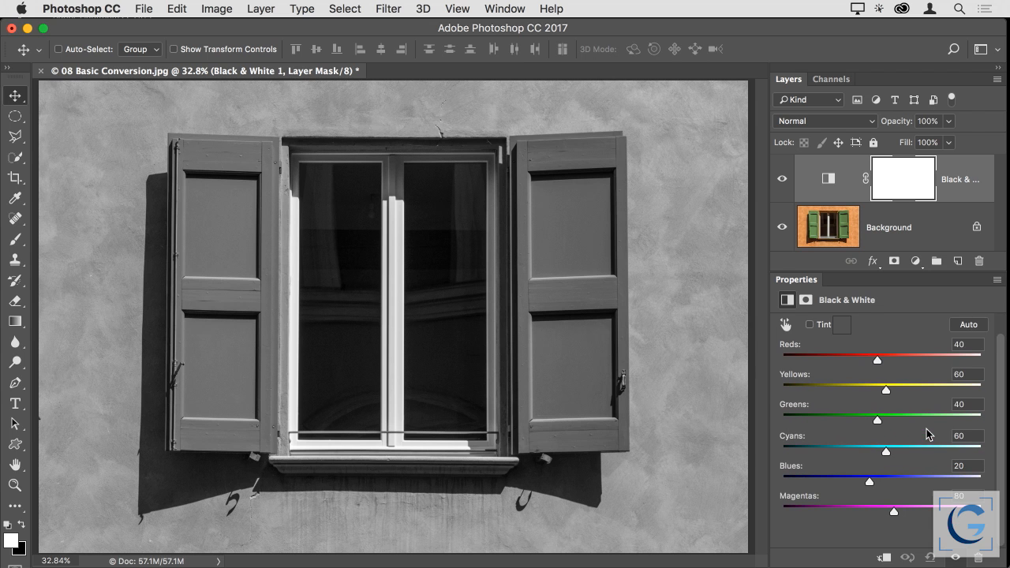
pyautogui.scroll(2, 884, 439)
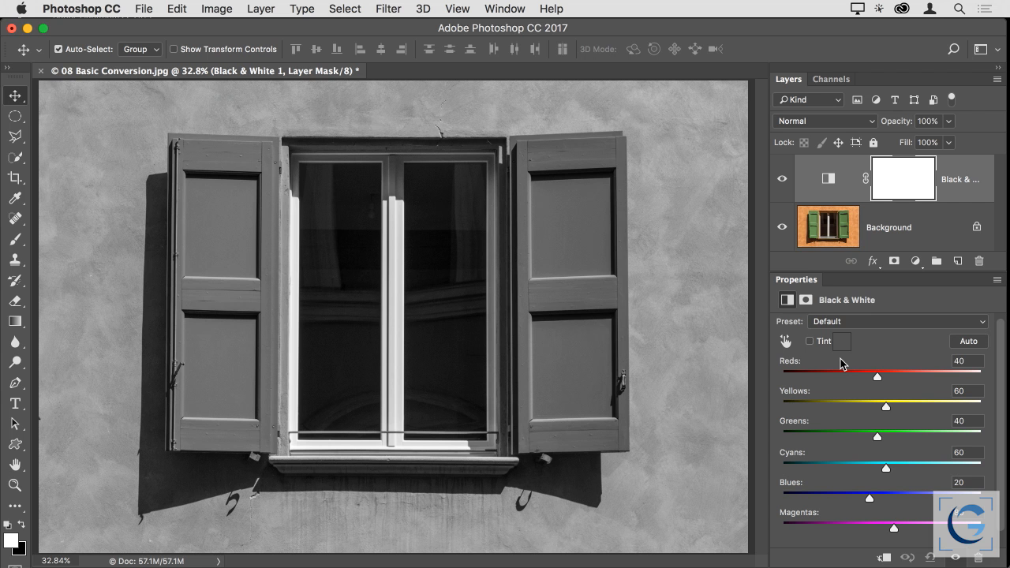
# Switch to Lightroom, collapse the histogram and convert 08 Basic Conversion.jpg to black and white with the B & W adjustment
pyautogui.press('super+Tab')
pyautogui.press('super+Tab')
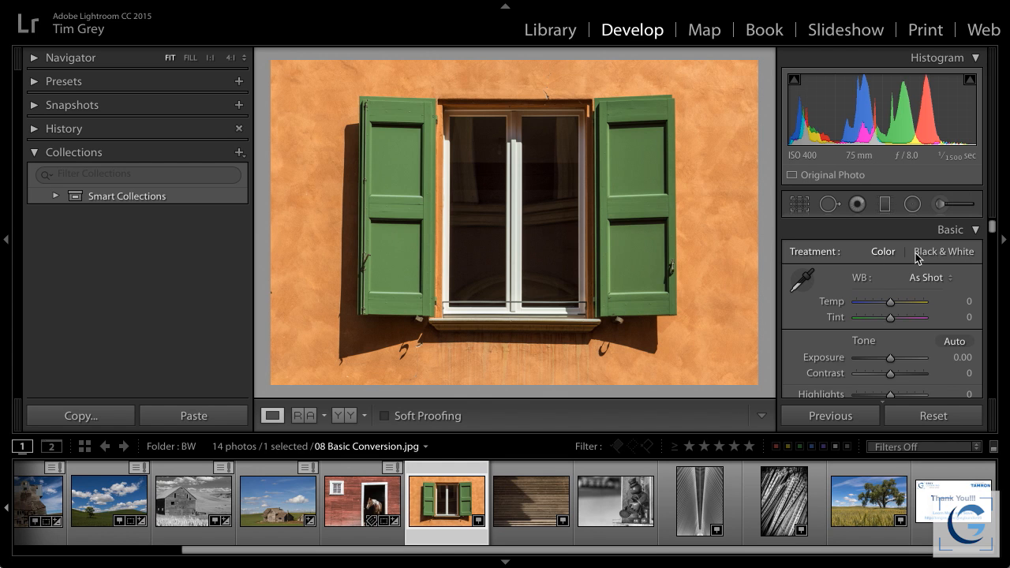
pyautogui.click(946, 60)
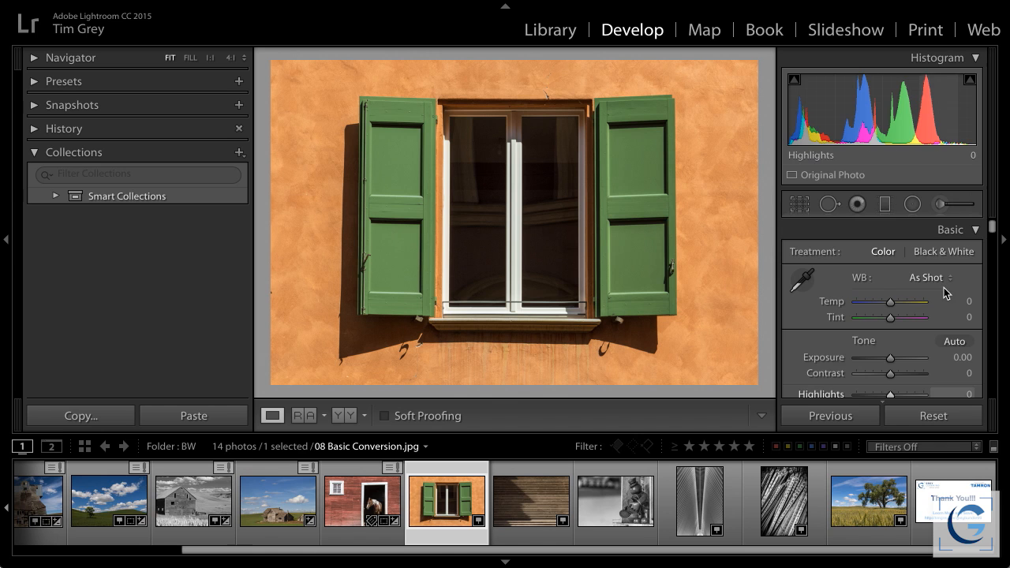
pyautogui.scroll(-5, 923, 327)
pyautogui.scroll(-10, 923, 326)
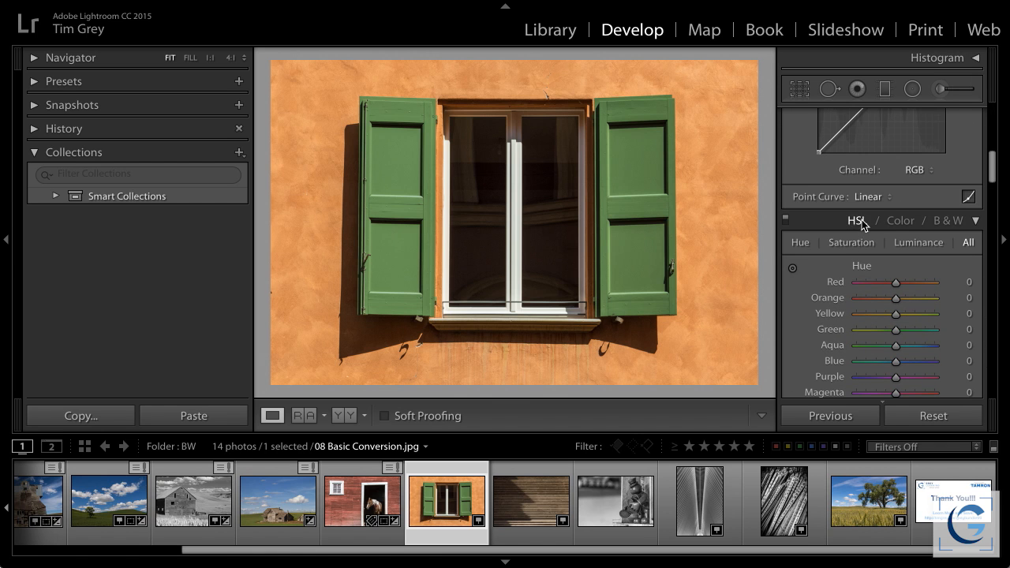
pyautogui.click(950, 224)
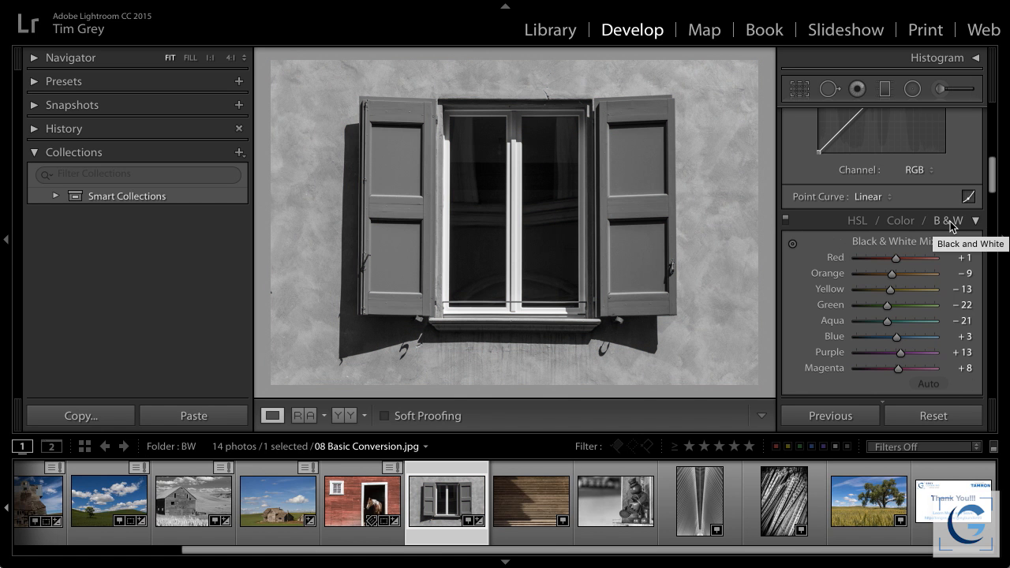
# Set Yellow to +62 and Orange to -17 in the Black & White Mix, and activate its targeted adjustment tool
pyautogui.scroll(-2, 800, 286)
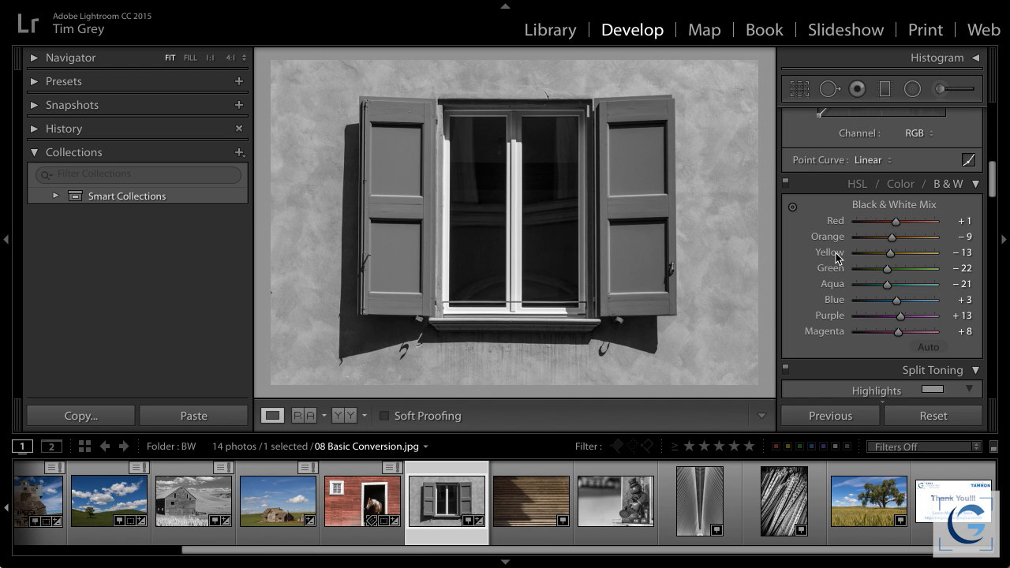
pyautogui.moveTo(892, 255)
pyautogui.mouseDown()
pyautogui.moveTo(937, 254)
pyautogui.moveTo(852, 251)
pyautogui.moveTo(927, 251)
pyautogui.moveTo(914, 251)
pyautogui.moveTo(911, 236)
pyautogui.moveTo(920, 236)
pyautogui.moveTo(889, 235)
pyautogui.mouseUp()
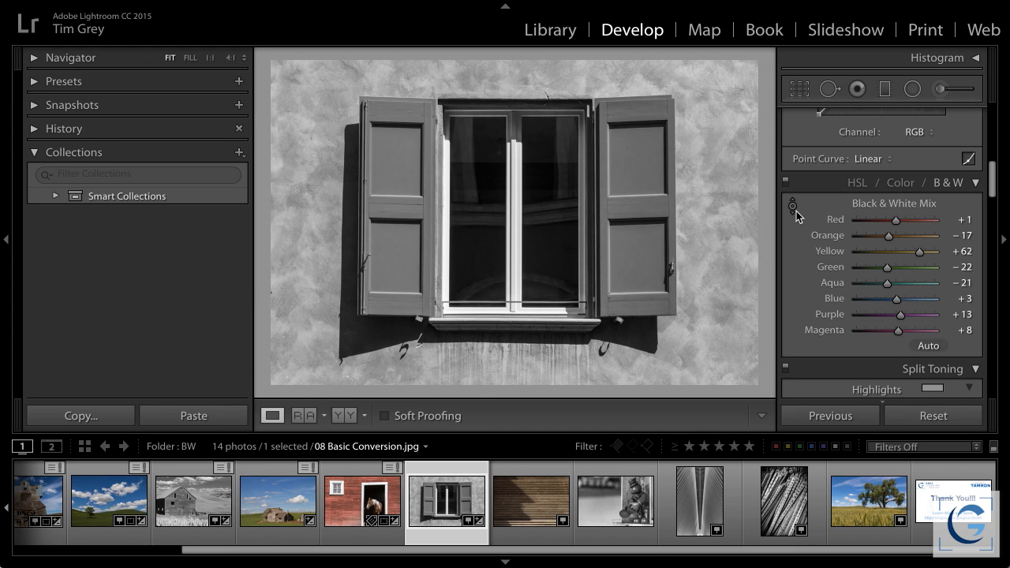
pyautogui.click(791, 207)
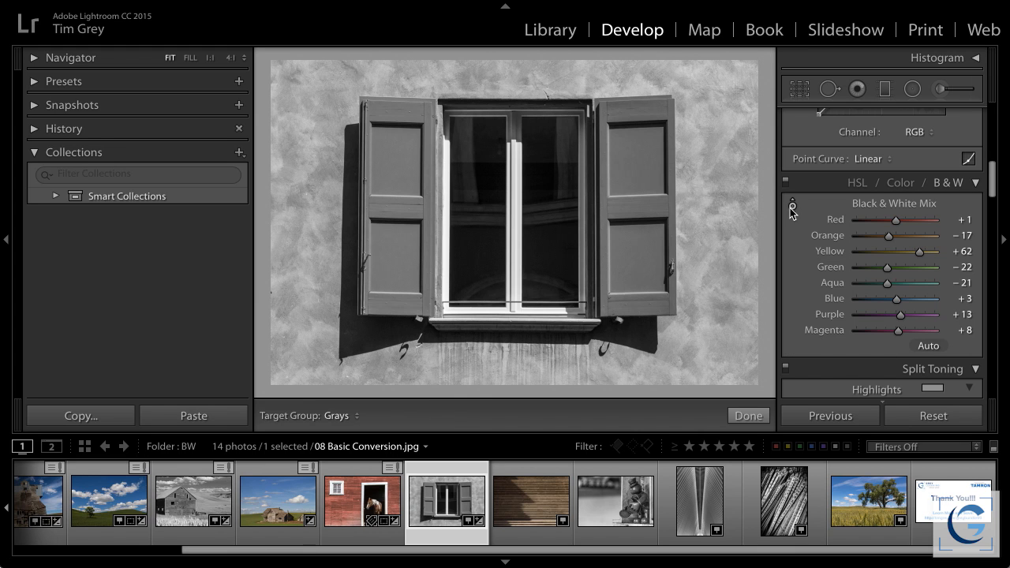
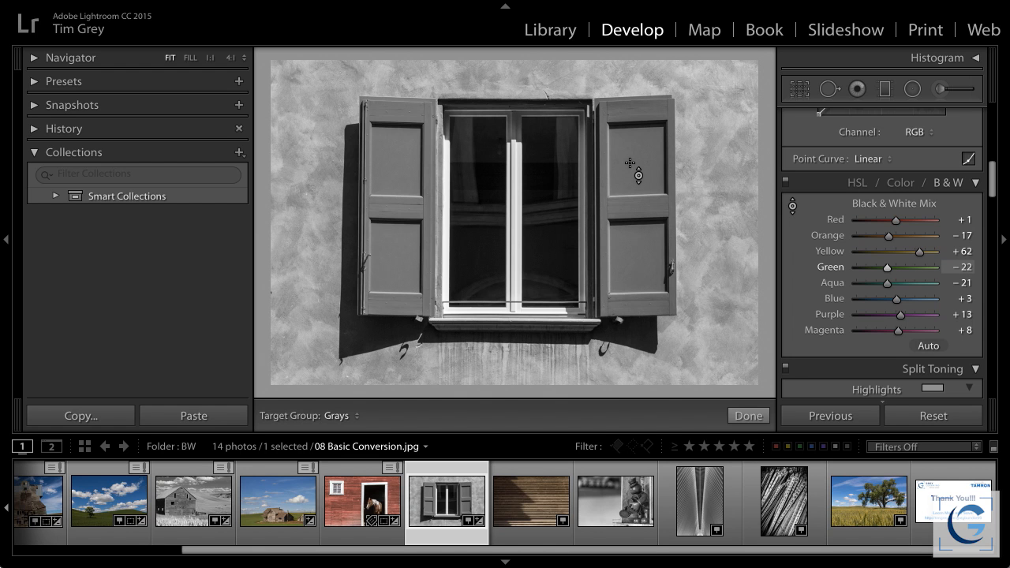
# Try lighter shutters and a darker wall with the targeted adjustment, then settle on Green -90, Yellow +53 and Orange -18
pyautogui.moveTo(638, 182); pyautogui.dragTo(638, 139)
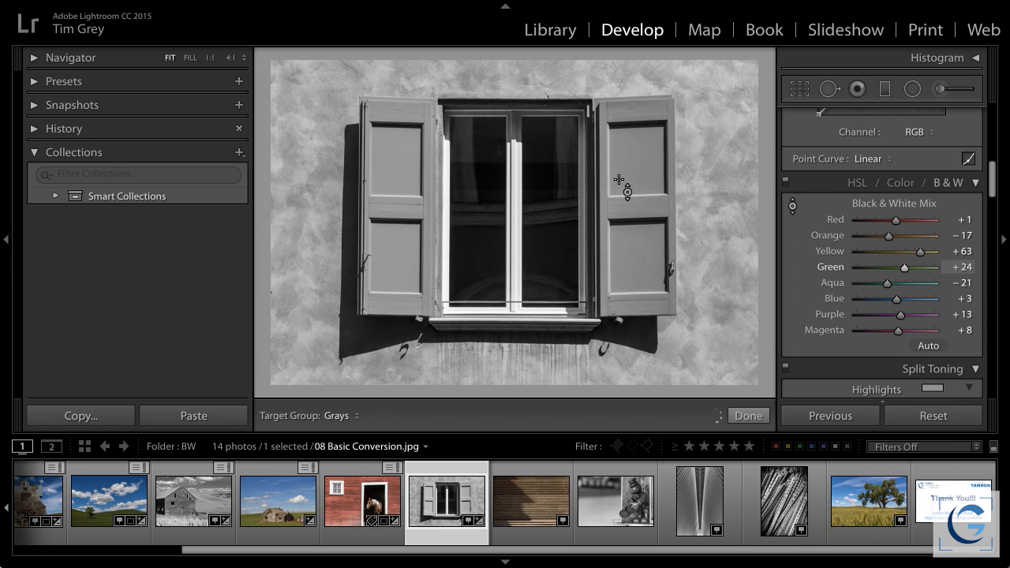
pyautogui.moveTo(640, 176); pyautogui.dragTo(640, 110)
pyautogui.moveTo(715, 142); pyautogui.dragTo(714, 207)
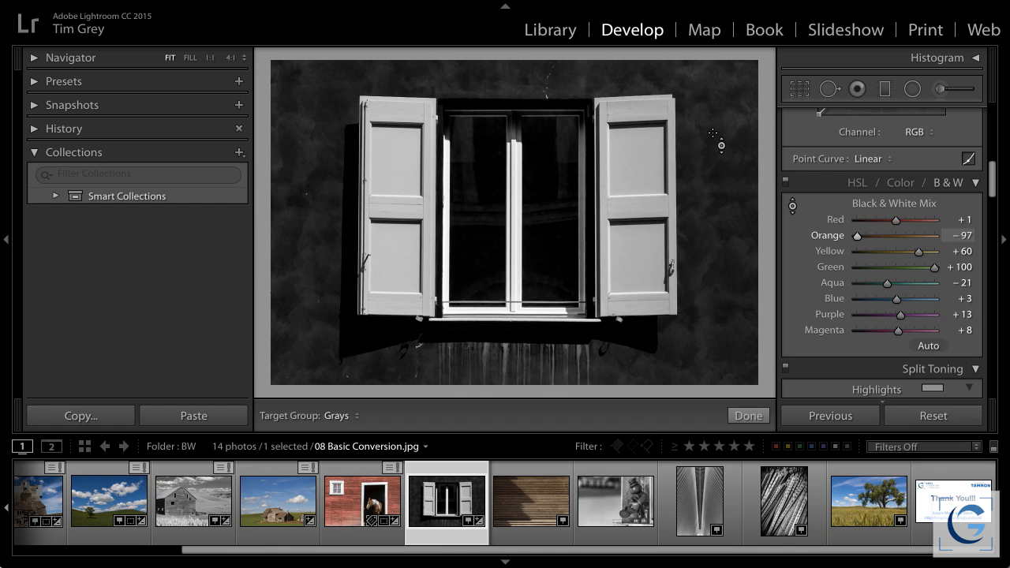
pyautogui.moveTo(711, 156); pyautogui.dragTo(711, 93)
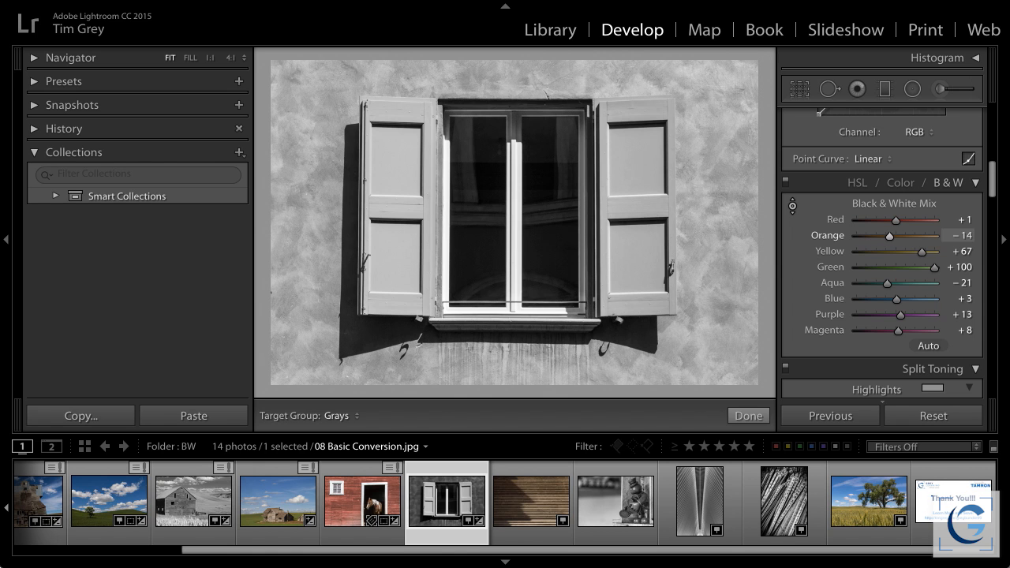
pyautogui.moveTo(642, 167); pyautogui.dragTo(642, 250)
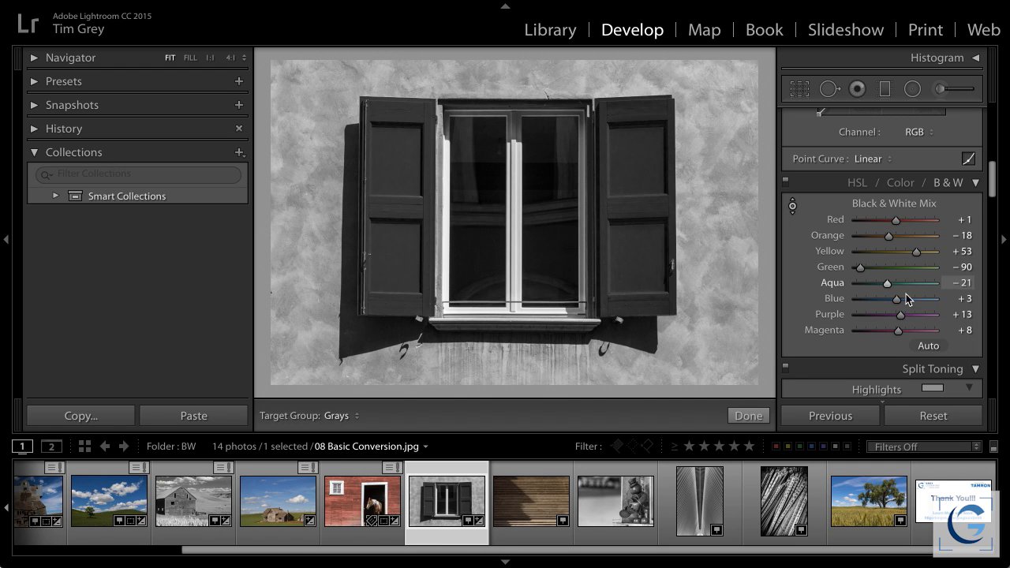
# Set Red to -2, Aqua to -6, Blue to -6, Purple to -16 and Magenta to +15 in the Black & White Mix
pyautogui.moveTo(896, 300); pyautogui.dragTo(901, 329)
pyautogui.moveTo(885, 220)
pyautogui.mouseDown()
pyautogui.moveTo(912, 220)
pyautogui.moveTo(871, 219)
pyautogui.moveTo(913, 220)
pyautogui.moveTo(874, 220)
pyautogui.moveTo(894, 221)
pyautogui.mouseUp()
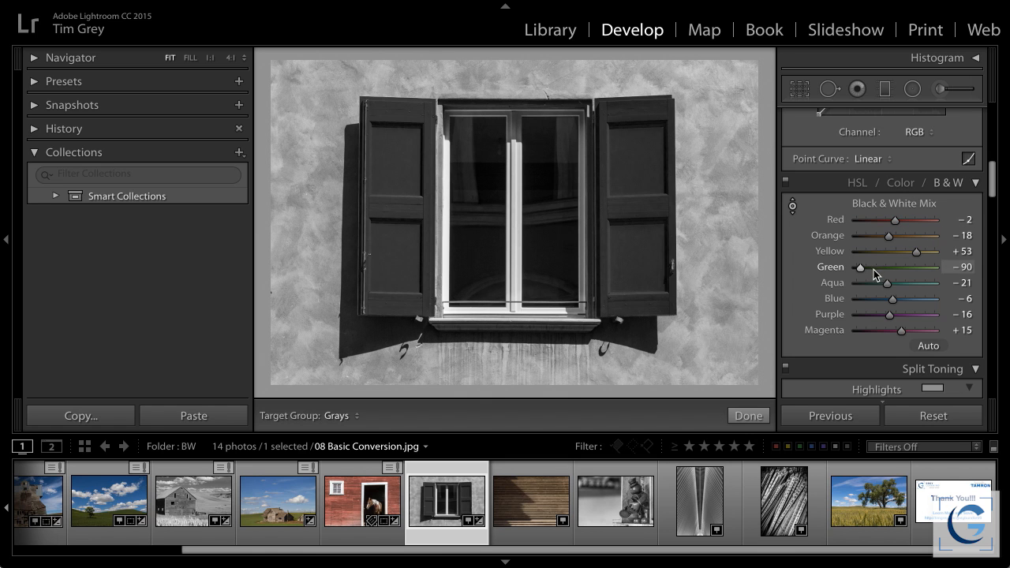
pyautogui.moveTo(918, 290); pyautogui.dragTo(892, 287)
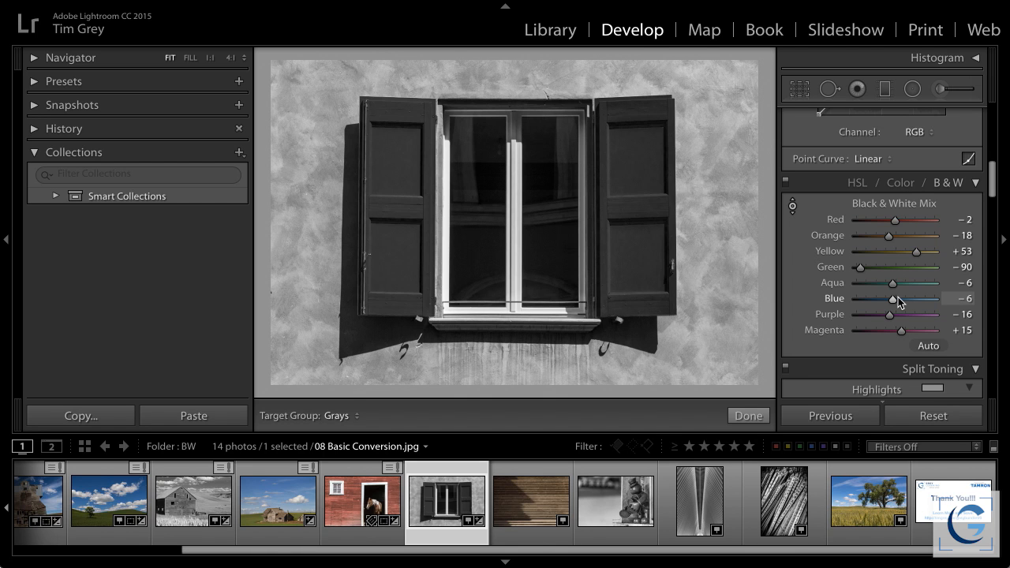
# On 09 Revisit Basics.jpg, set Whites +12, Blacks -12, Shadows -6 and Clarity +6, and change the treatment to Black & White
pyautogui.click(540, 501)
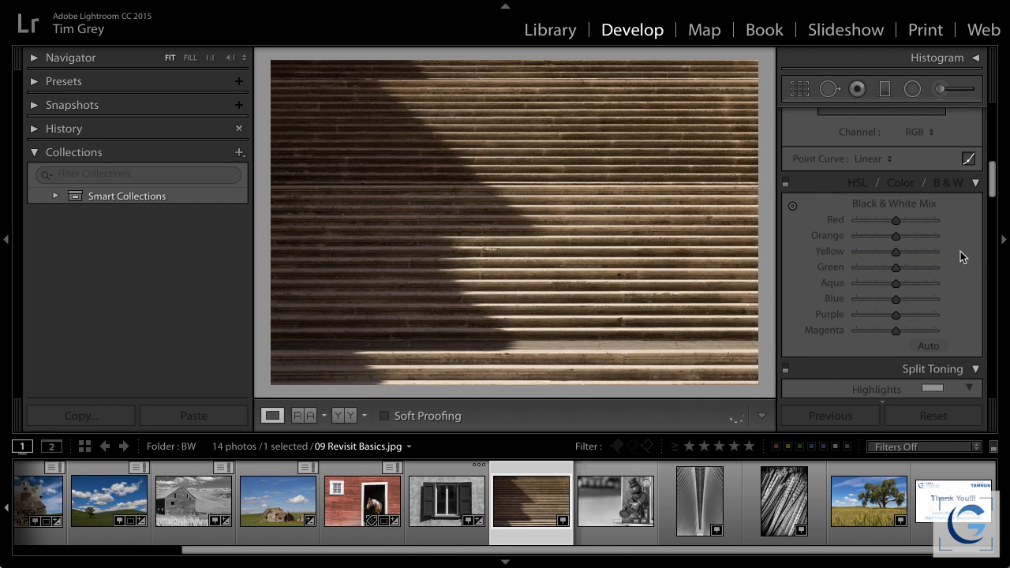
pyautogui.scroll(8, 947, 260)
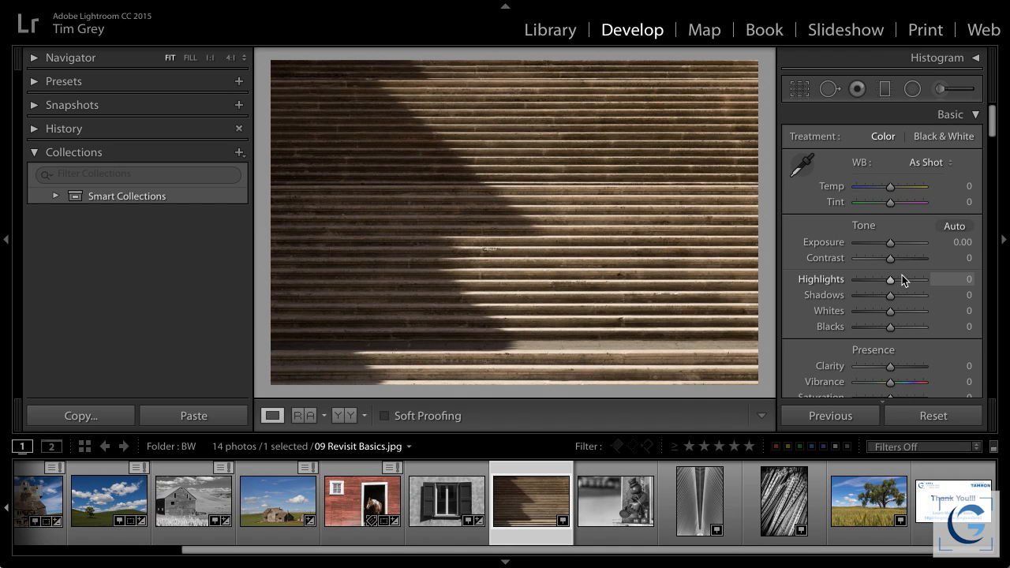
pyautogui.moveTo(890, 311); pyautogui.dragTo(888, 328)
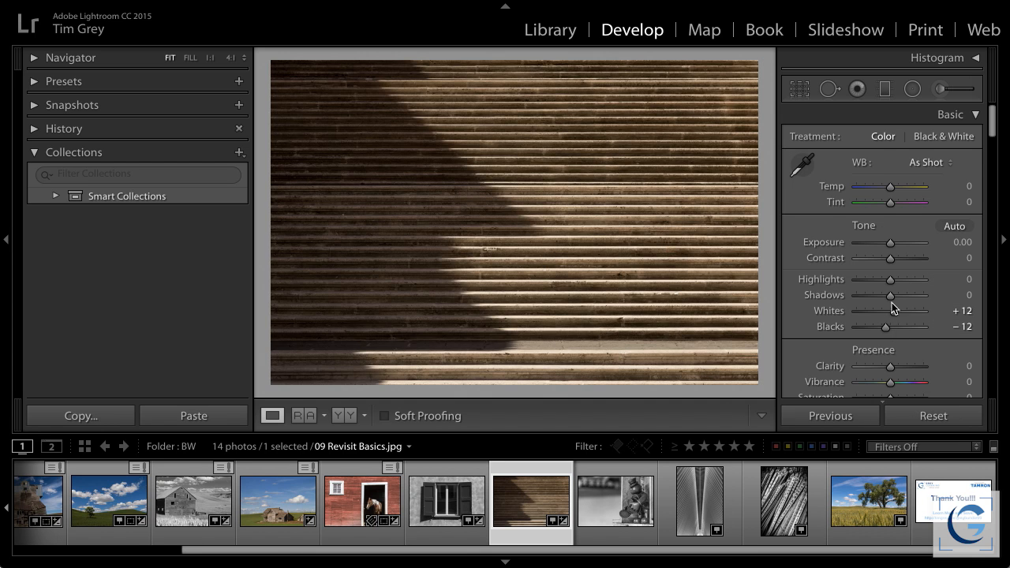
pyautogui.click(888, 293)
pyautogui.moveTo(892, 367); pyautogui.dragTo(894, 367)
pyautogui.click(943, 136)
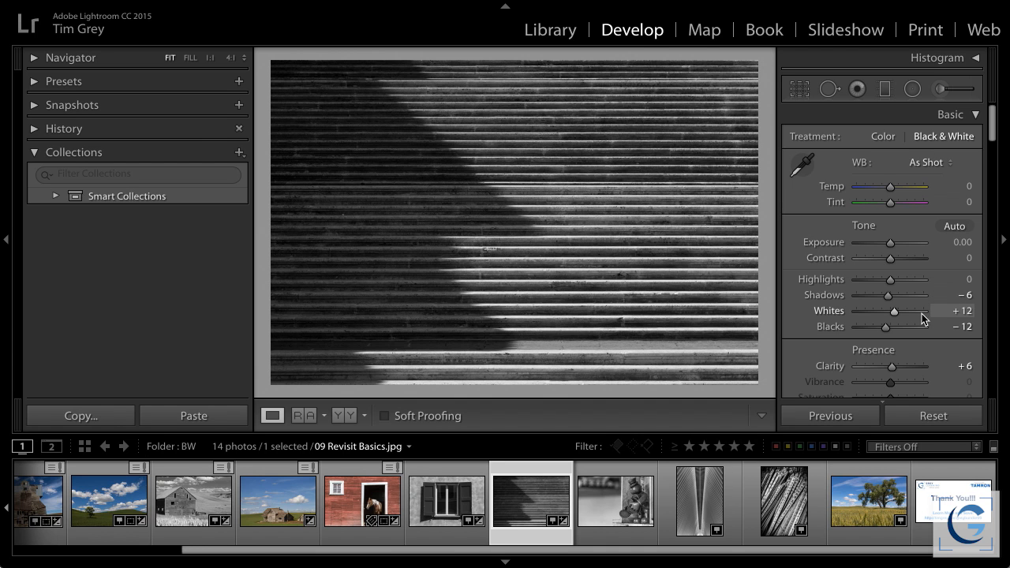
# Refine the black-and-white tones to Whites +32, Blacks -8, Shadows -73, Highlights -7 and Clarity +68
pyautogui.moveTo(897, 312); pyautogui.dragTo(901, 313)
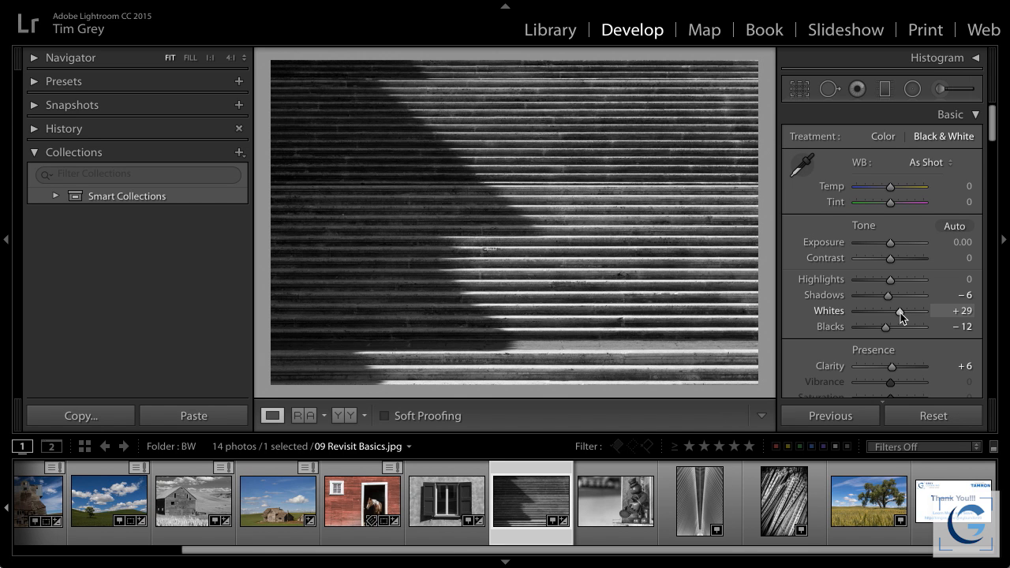
pyautogui.press('alt')
pyautogui.moveTo(900, 312); pyautogui.dragTo(886, 326)
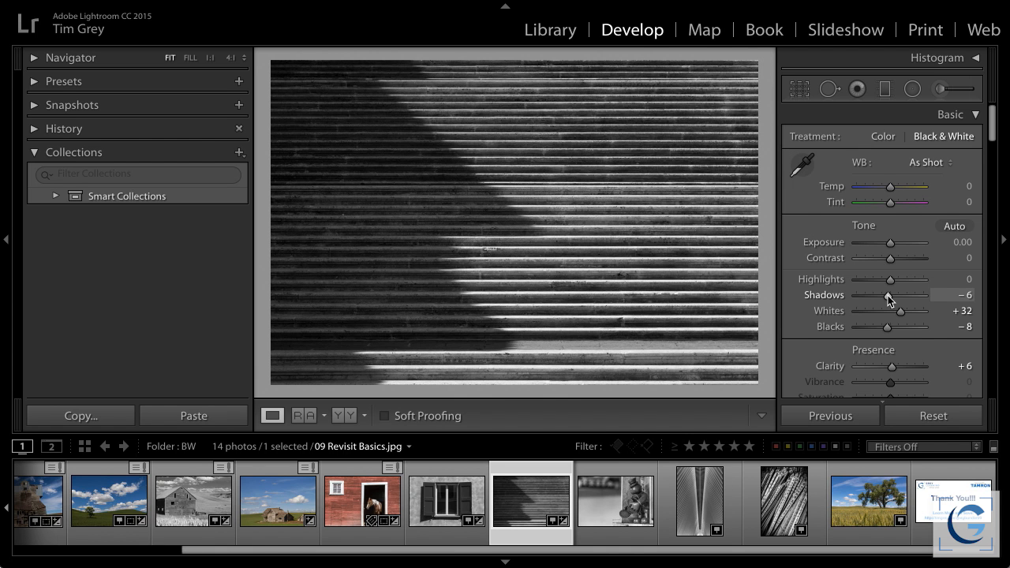
pyautogui.moveTo(885, 295); pyautogui.dragTo(866, 294)
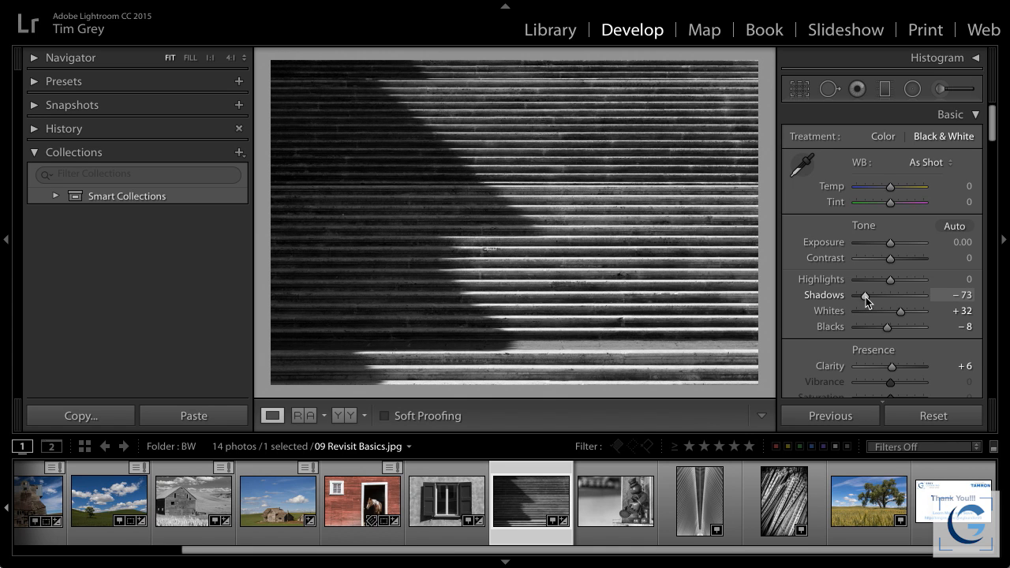
pyautogui.moveTo(892, 365); pyautogui.dragTo(915, 371)
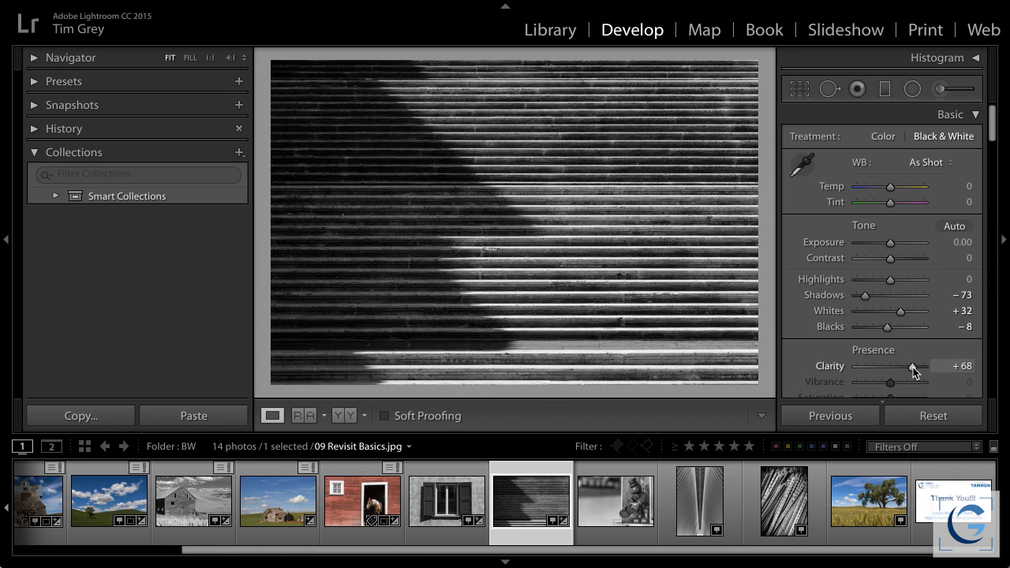
pyautogui.moveTo(893, 280); pyautogui.dragTo(890, 279)
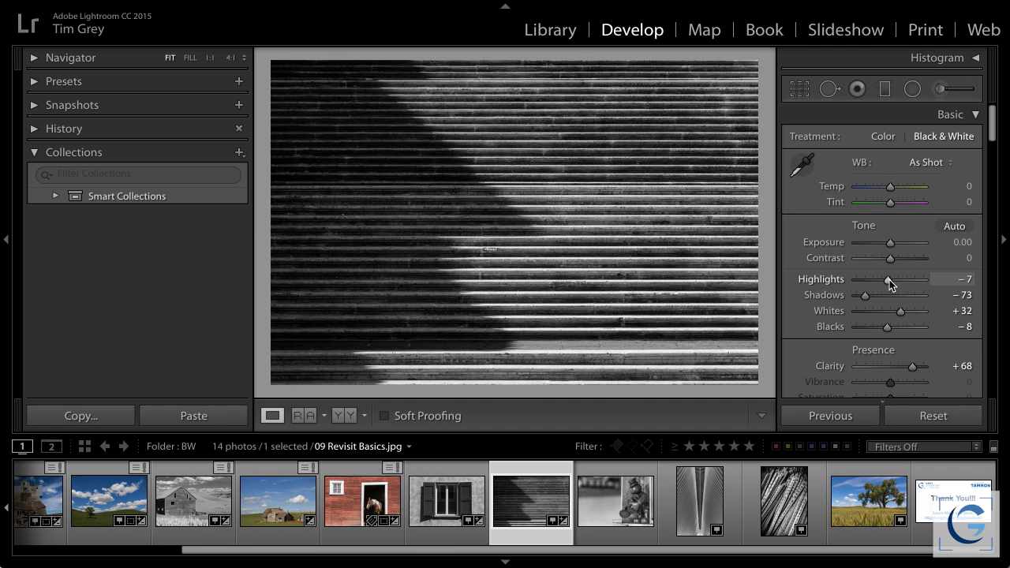
# Switch to Photoshop and set Greens to -66 and Yellows to 122 in the window image's Black & White adjustment
pyautogui.press('super+Tab')
pyautogui.press('super+Tab')
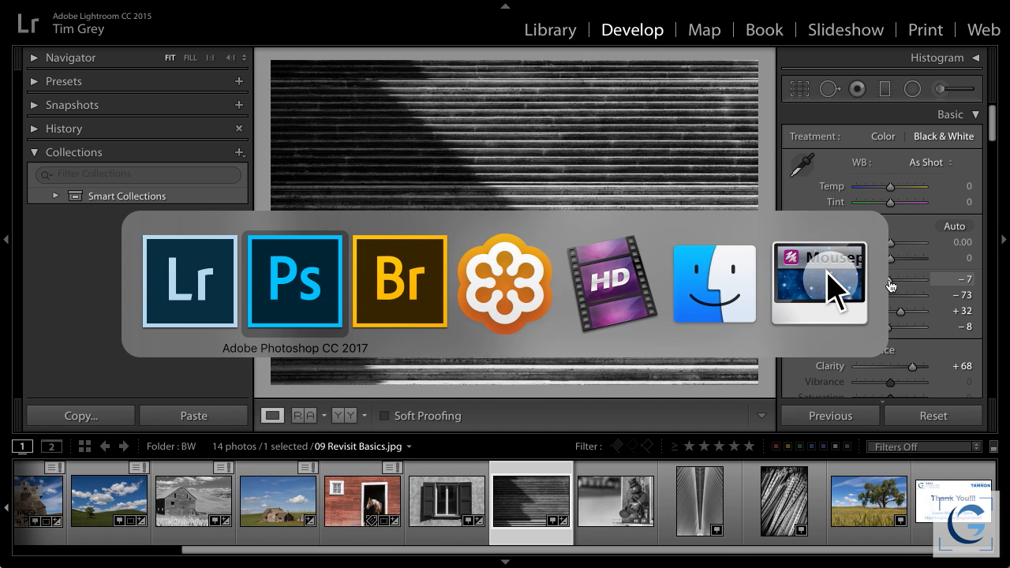
pyautogui.press('super+shift+Tab')
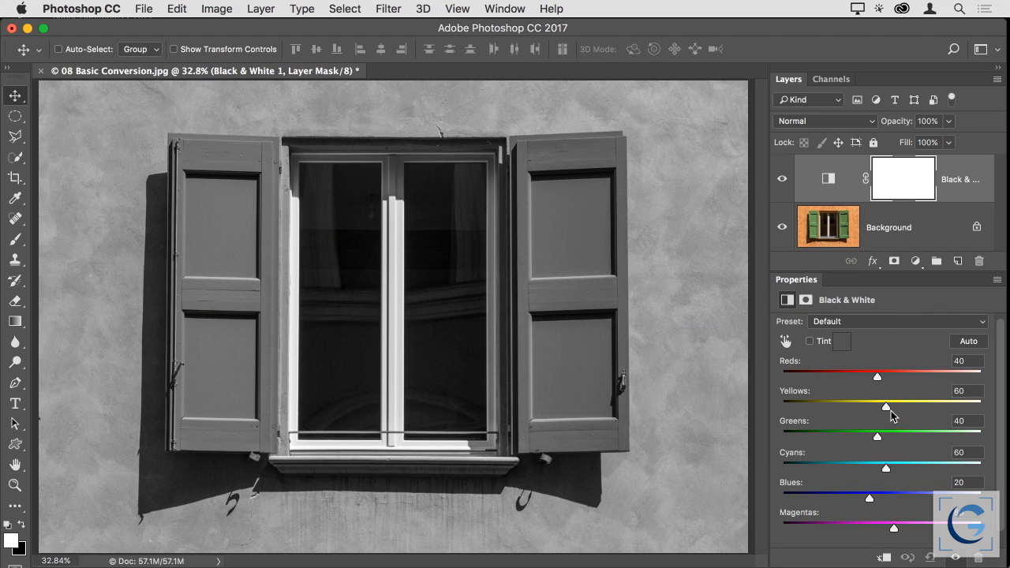
pyautogui.moveTo(881, 438); pyautogui.dragTo(837, 440)
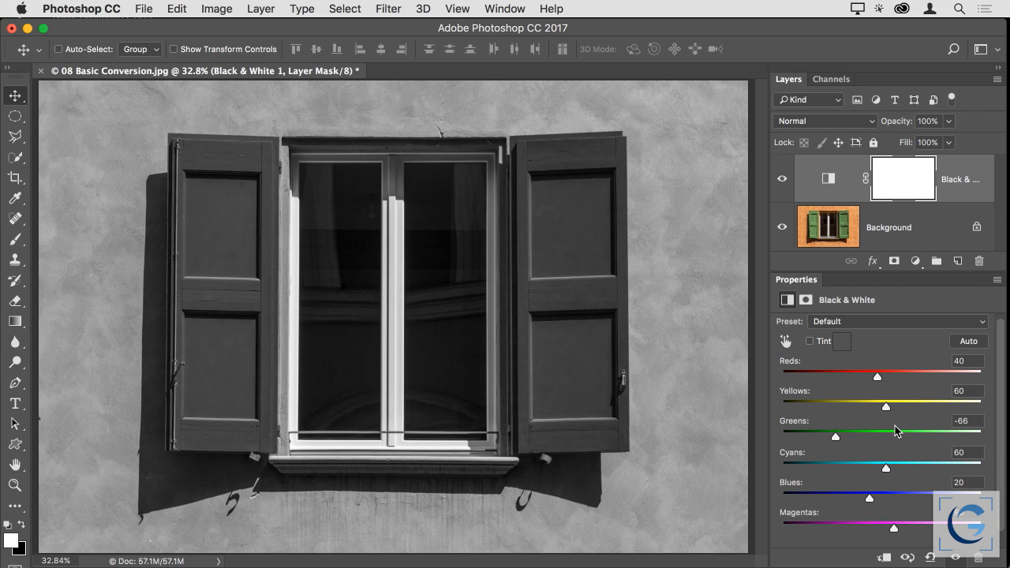
pyautogui.moveTo(887, 407); pyautogui.dragTo(912, 408)
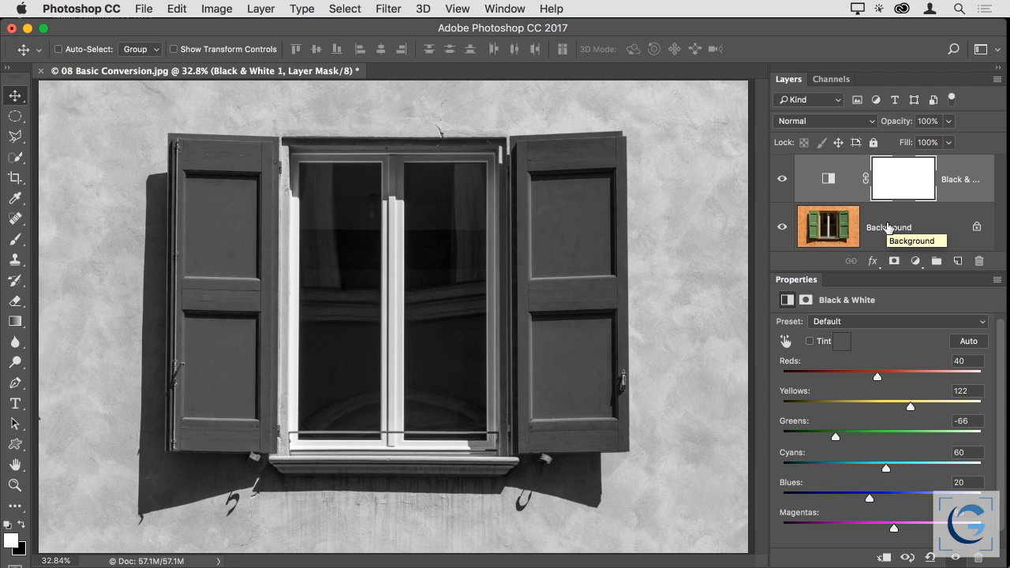
# Add a Curves adjustment layer above the Black & White layer and shape a gentle S-curve with darker shadows and brighter highlights
pyautogui.click(916, 261)
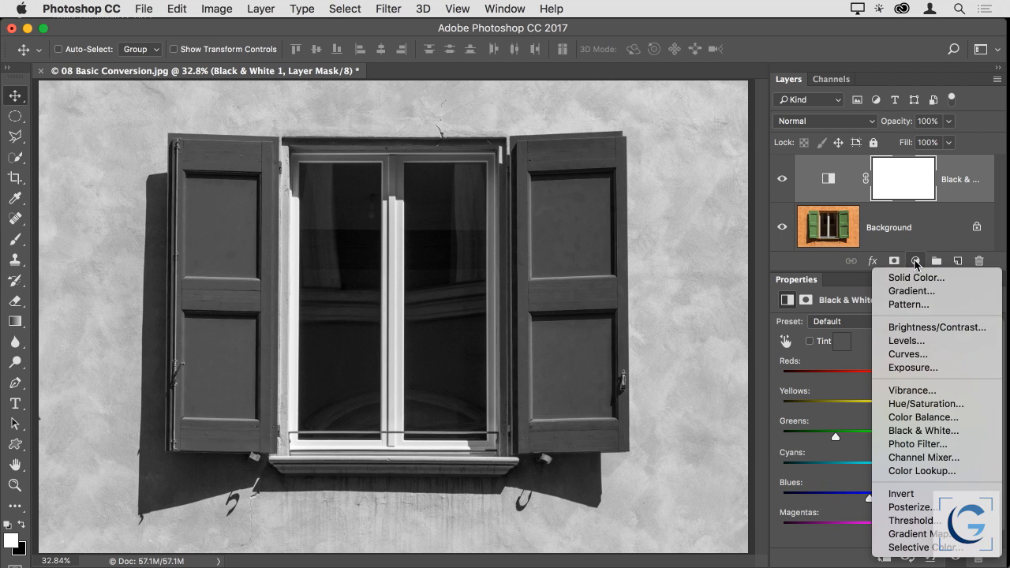
pyautogui.click(916, 354)
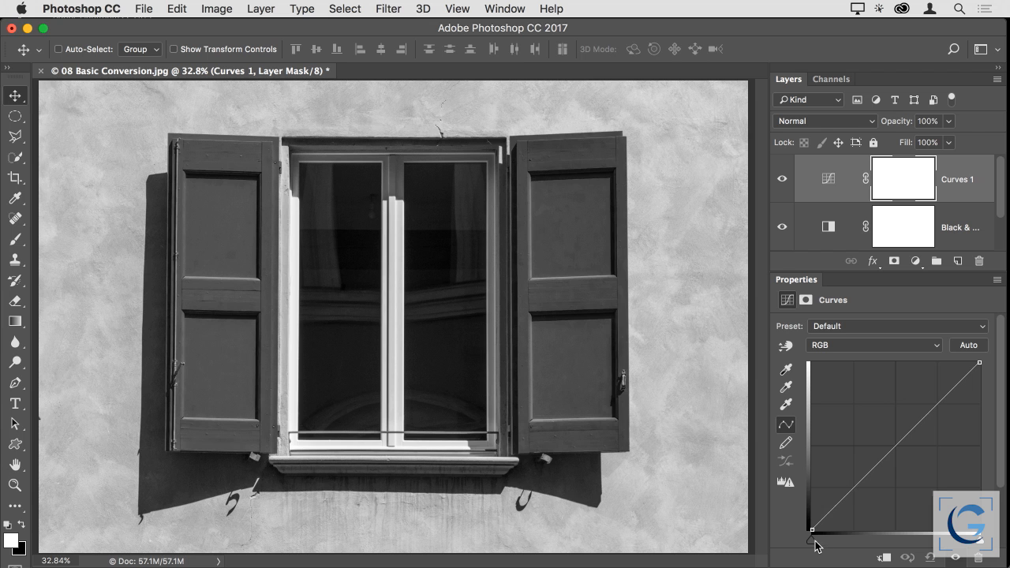
pyautogui.moveTo(818, 540); pyautogui.dragTo(814, 543)
pyautogui.moveTo(983, 547); pyautogui.dragTo(983, 547)
pyautogui.moveTo(856, 487); pyautogui.dragTo(855, 493)
pyautogui.moveTo(921, 423); pyautogui.dragTo(921, 419)
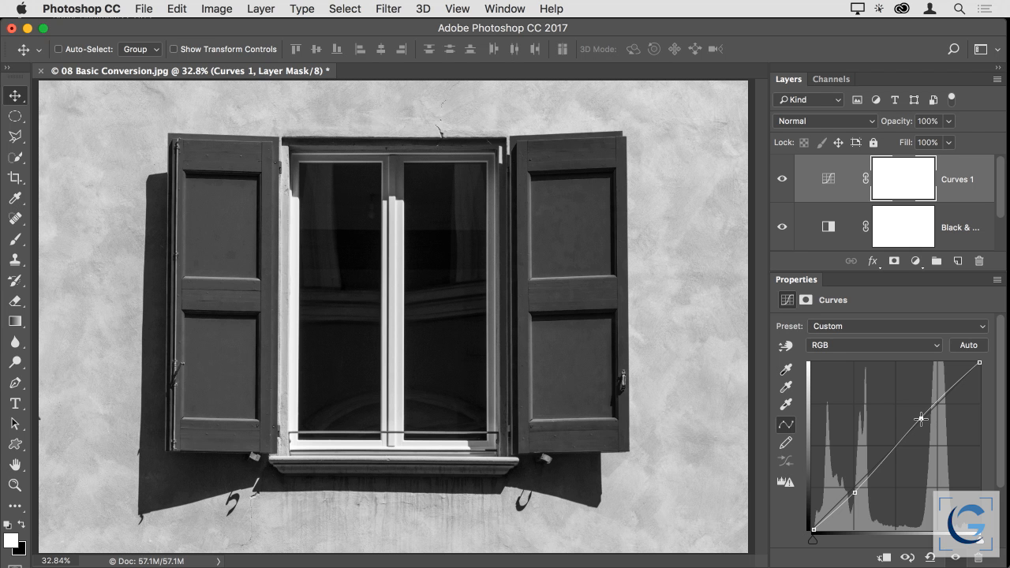
# Switch to Bridge, open 10 Enhance Texture.psd in Photoshop and fit the image to the window
pyautogui.press('super+Tab')
pyautogui.press('super+Tab')
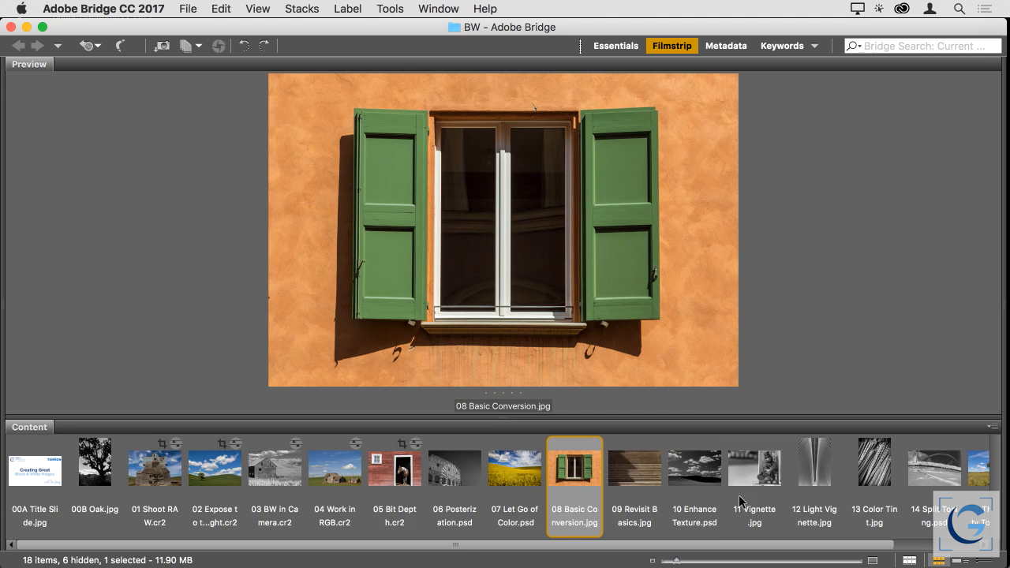
pyautogui.click(690, 467)
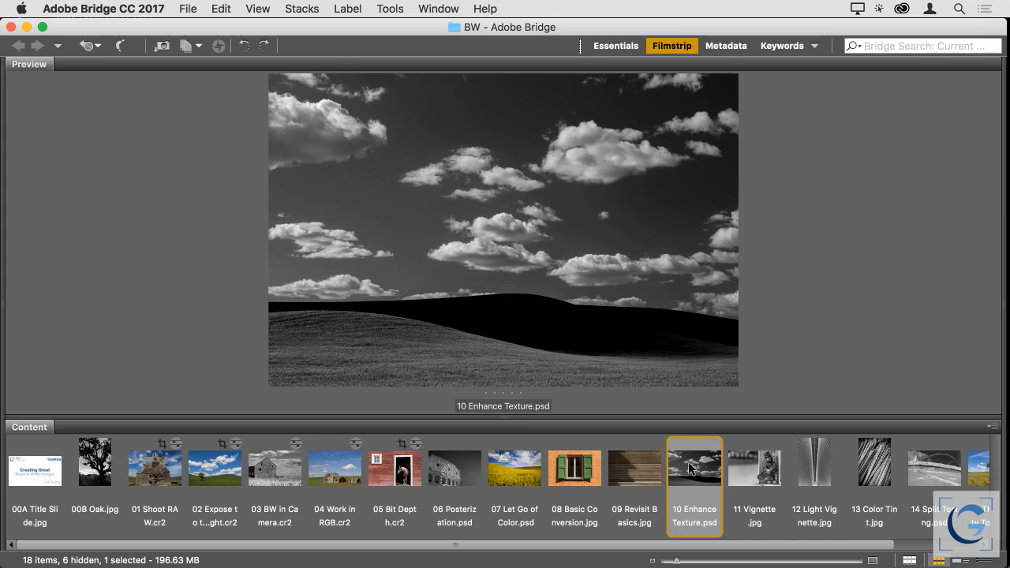
pyautogui.doubleClick(690, 467)
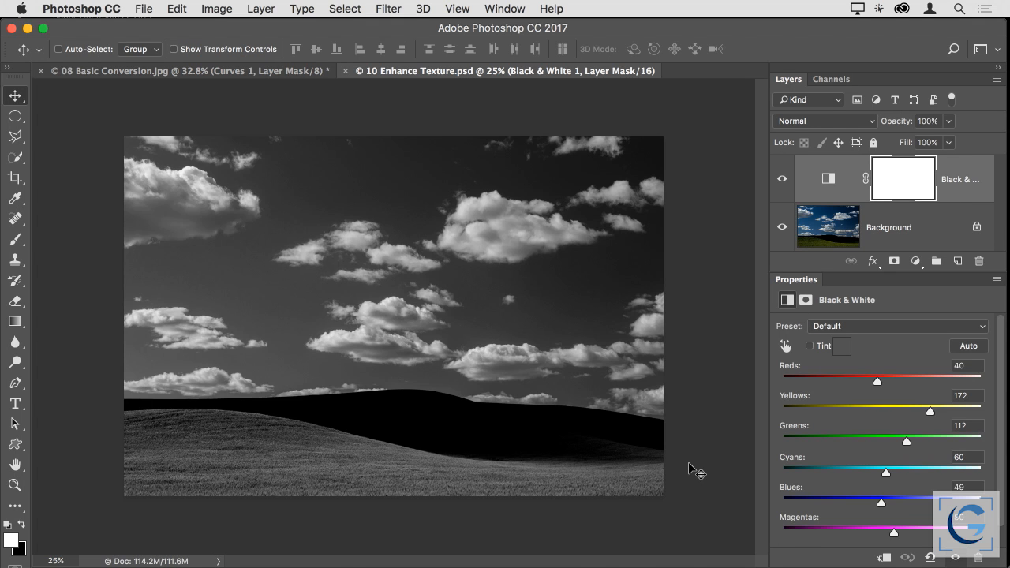
pyautogui.press('super+0')
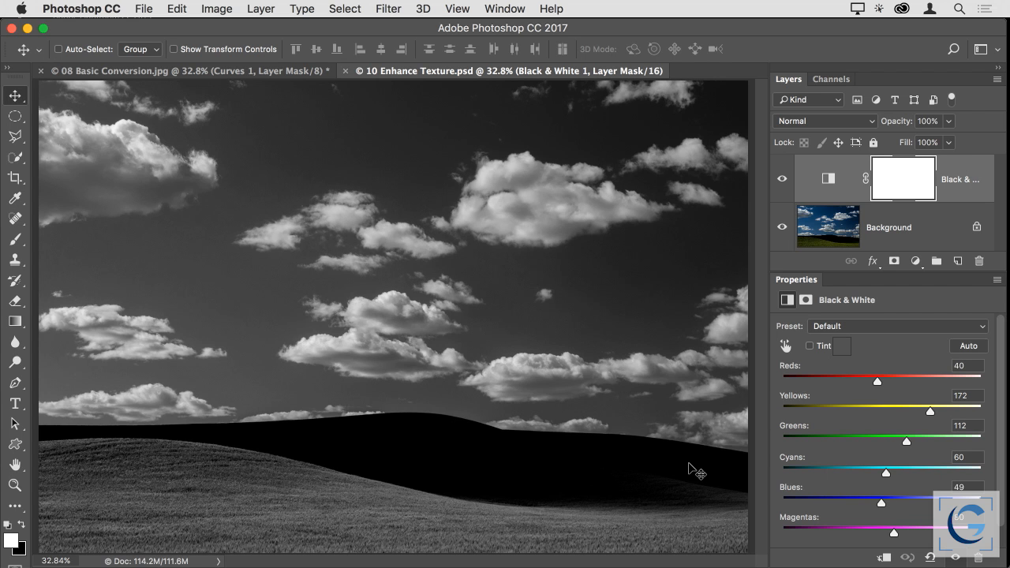
# Compare the image with and without its Black & White layer, then check the Clarity control in Lightroom and return to Photoshop
pyautogui.click(781, 181)
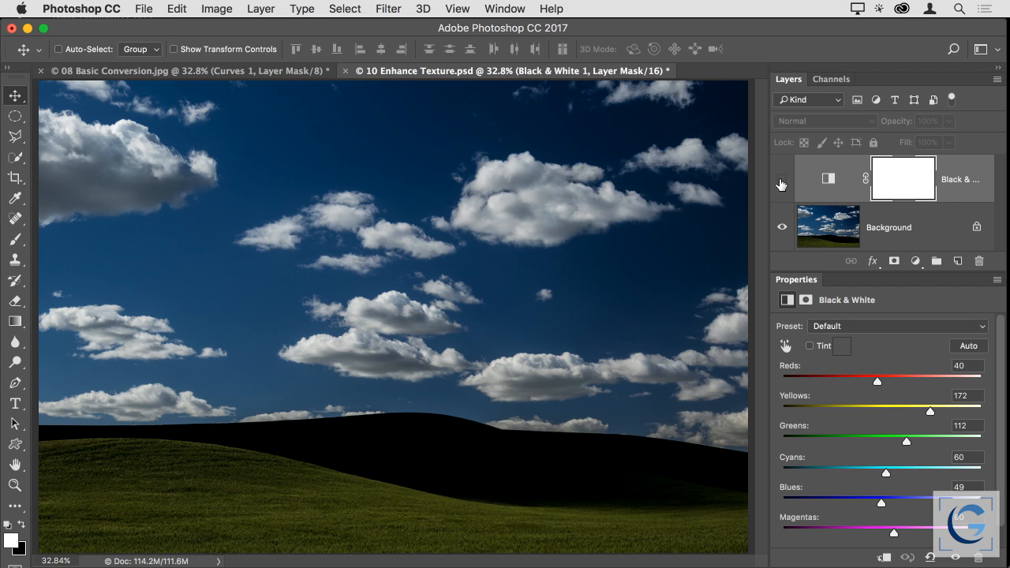
pyautogui.click(781, 184)
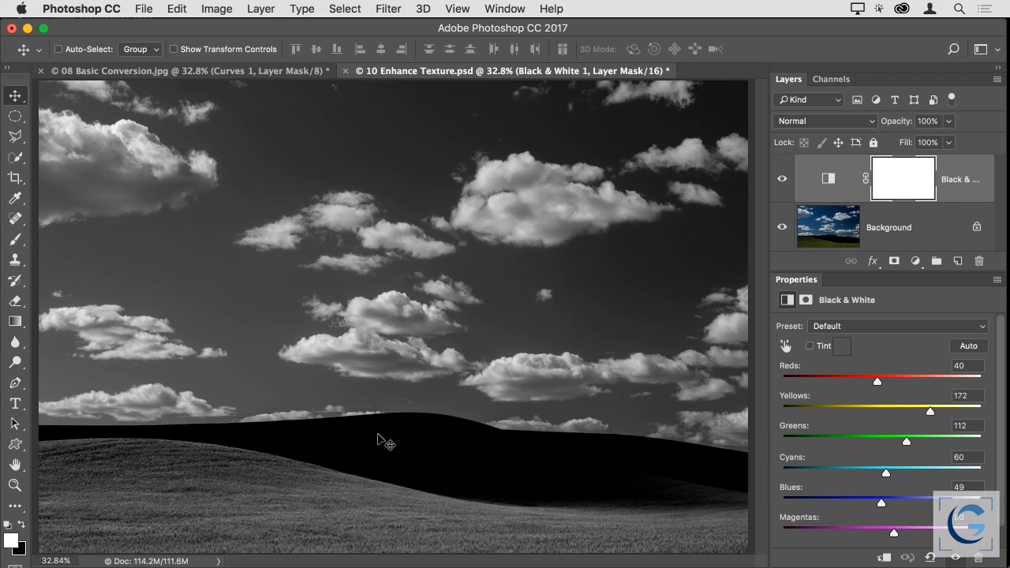
pyautogui.press('super+Tab')
pyautogui.press('super+Tab')
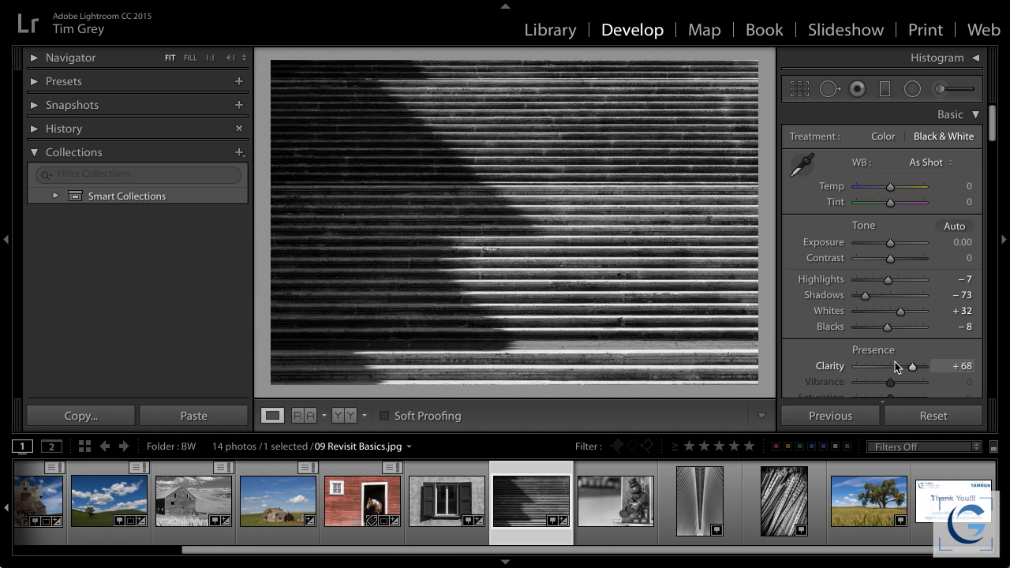
pyautogui.press('super+Tab')
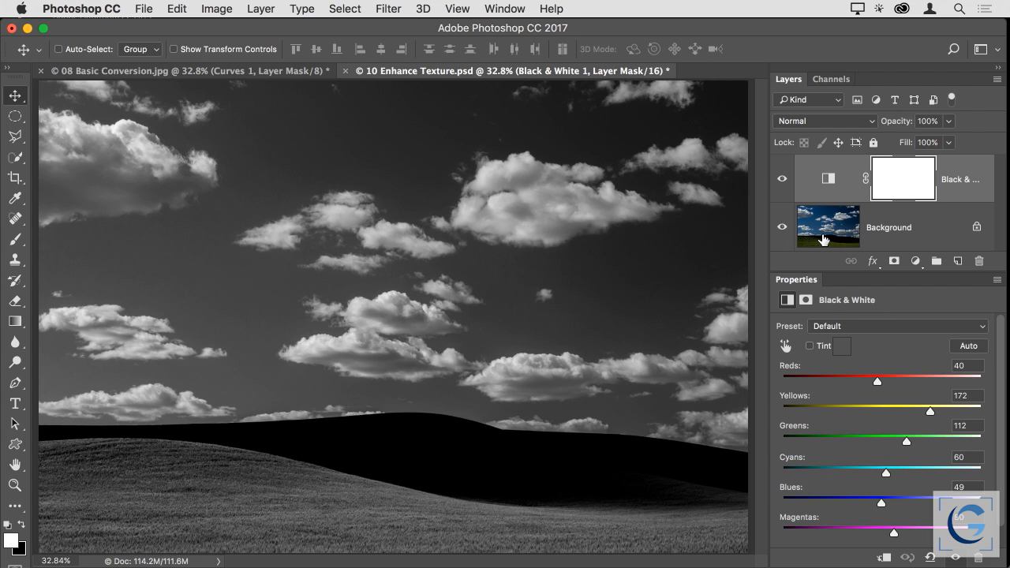
# Duplicate the Background layer beneath the Black & White adjustment
pyautogui.click(827, 237)
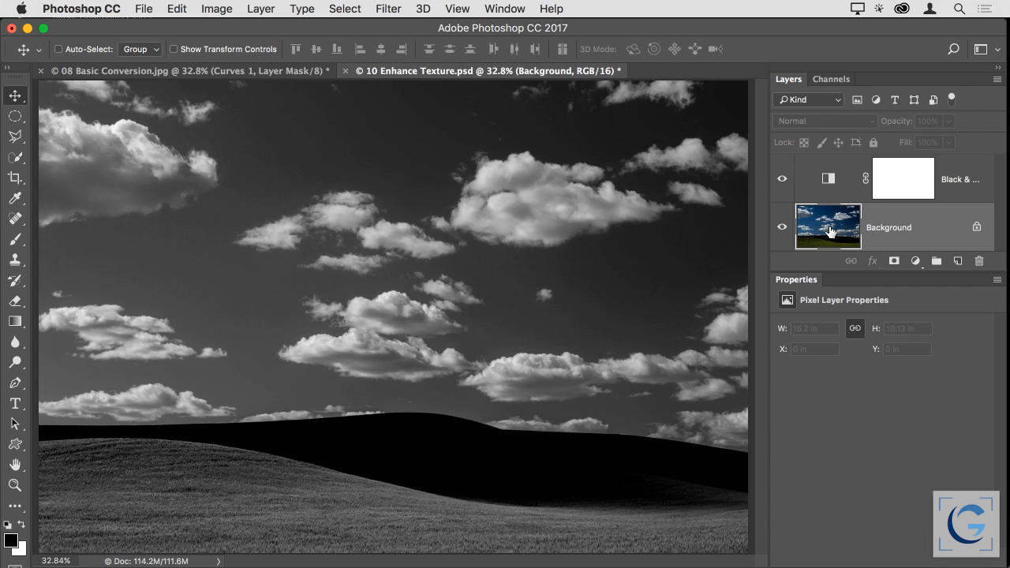
pyautogui.moveTo(830, 227); pyautogui.dragTo(957, 261)
pyautogui.scroll(-2, 855, 232)
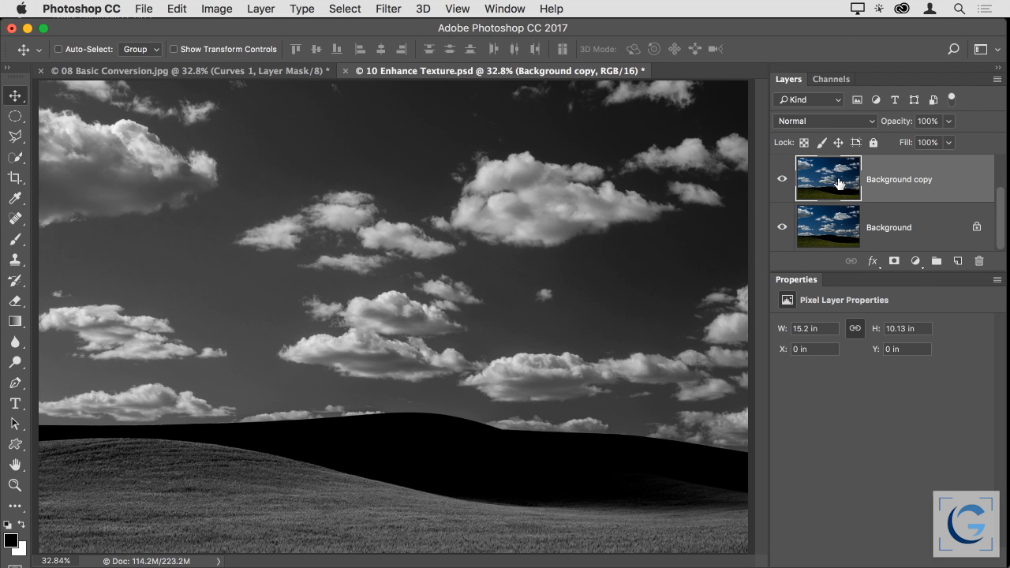
# Apply the Camera Raw Filter to the Background copy layer with Clarity raised to +63
pyautogui.click(388, 9)
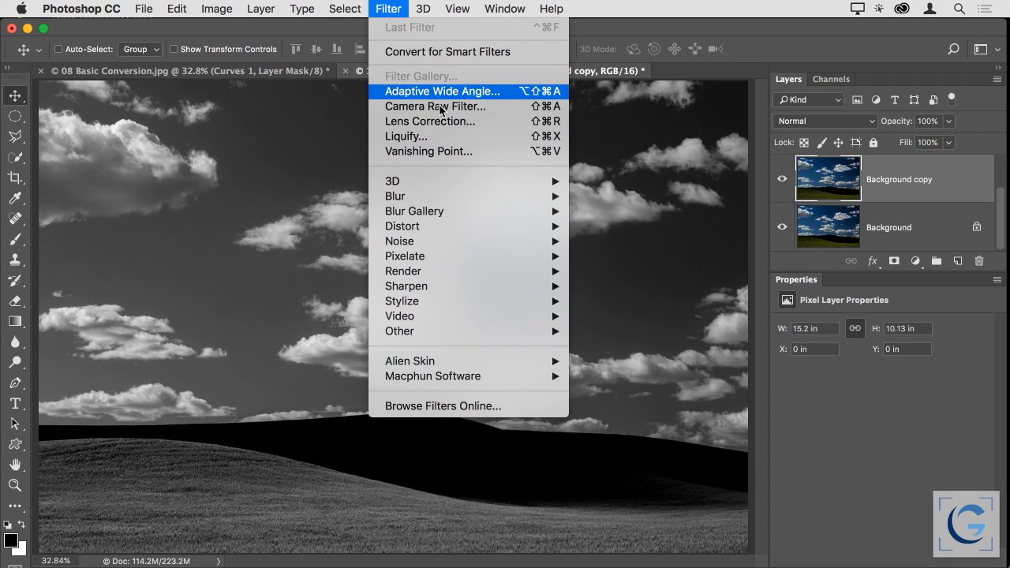
pyautogui.click(505, 107)
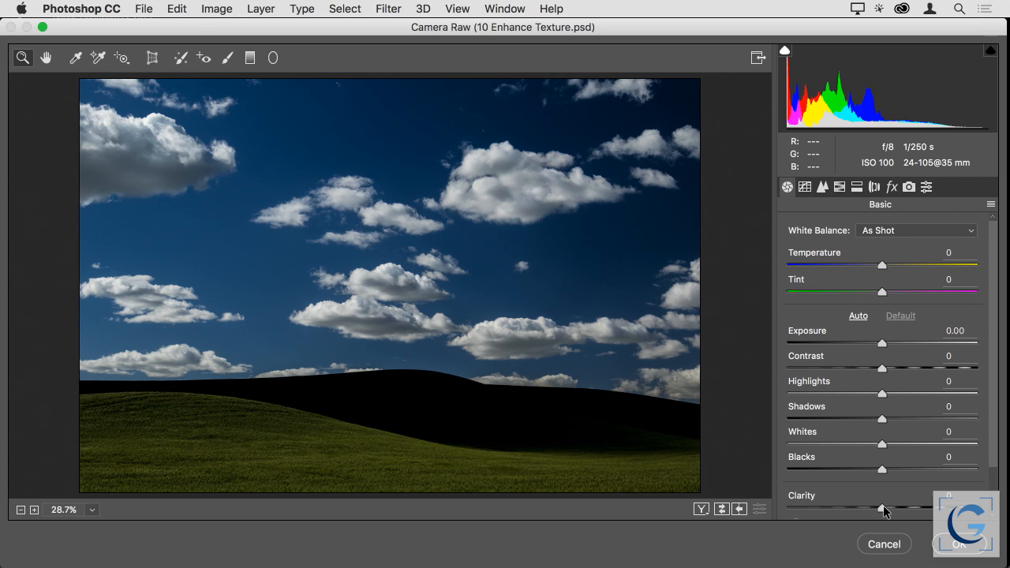
pyautogui.moveTo(882, 508); pyautogui.dragTo(940, 510)
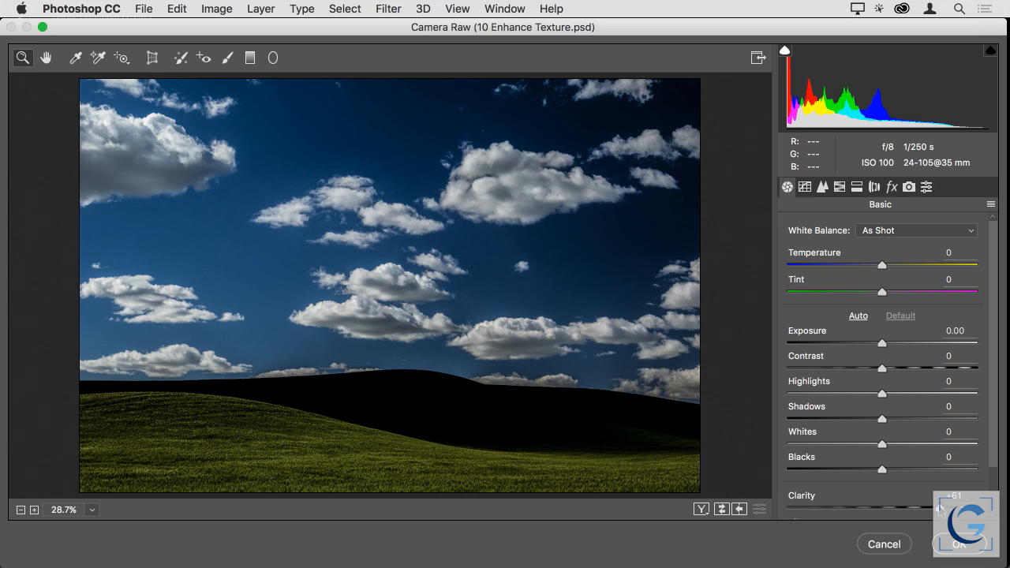
pyautogui.moveTo(939, 509); pyautogui.dragTo(940, 509)
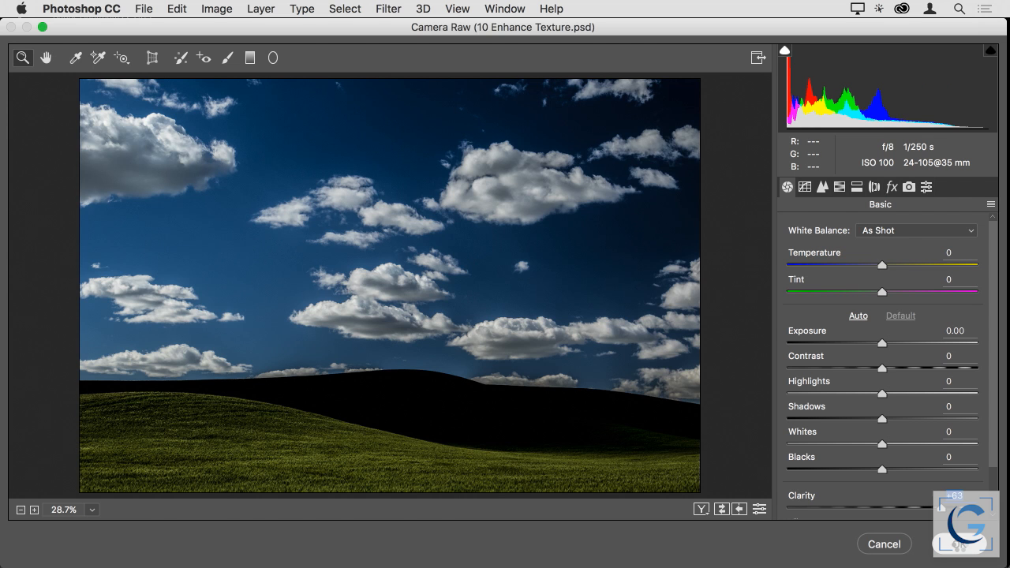
pyautogui.click(959, 544)
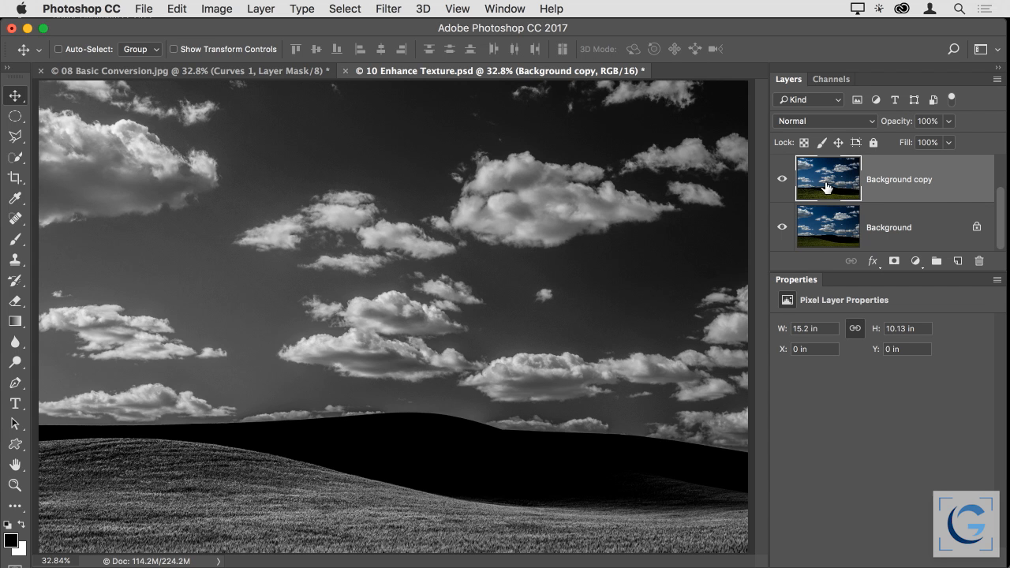
# Rename the Background copy layer as Camera Raw Adjustments
pyautogui.doubleClick(917, 180)
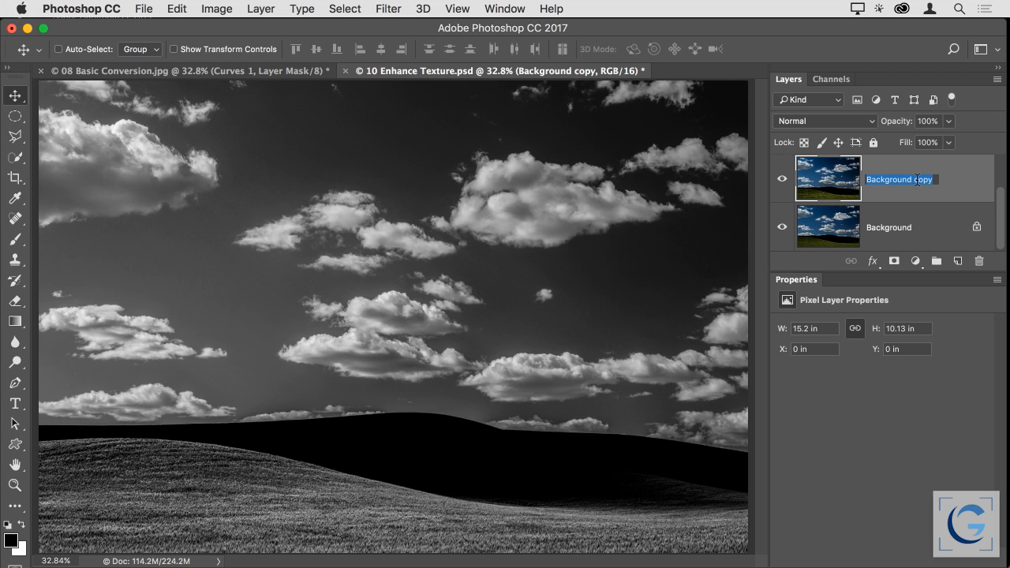
pyautogui.write('Camera Raw')
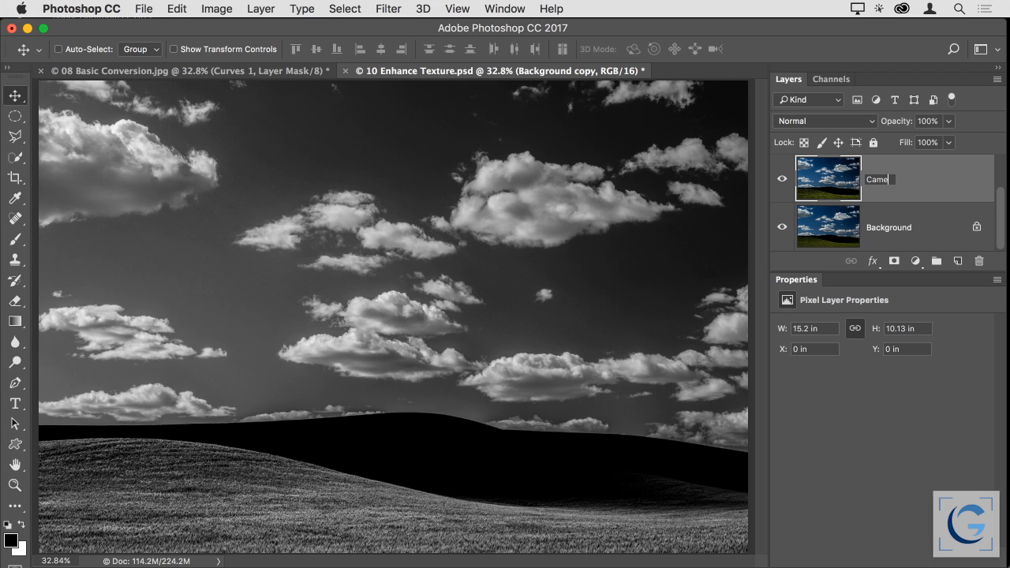
pyautogui.write(' Adjustments')
pyautogui.press('Return')
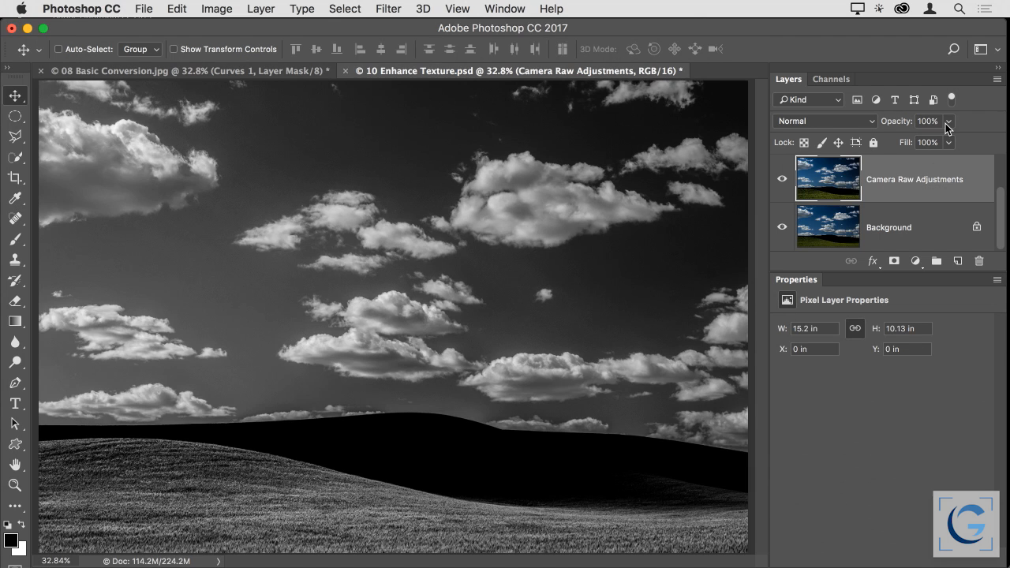
# Reduce the Camera Raw Adjustments layer's opacity to 72% and compare the image with and without that layer
pyautogui.click(948, 124)
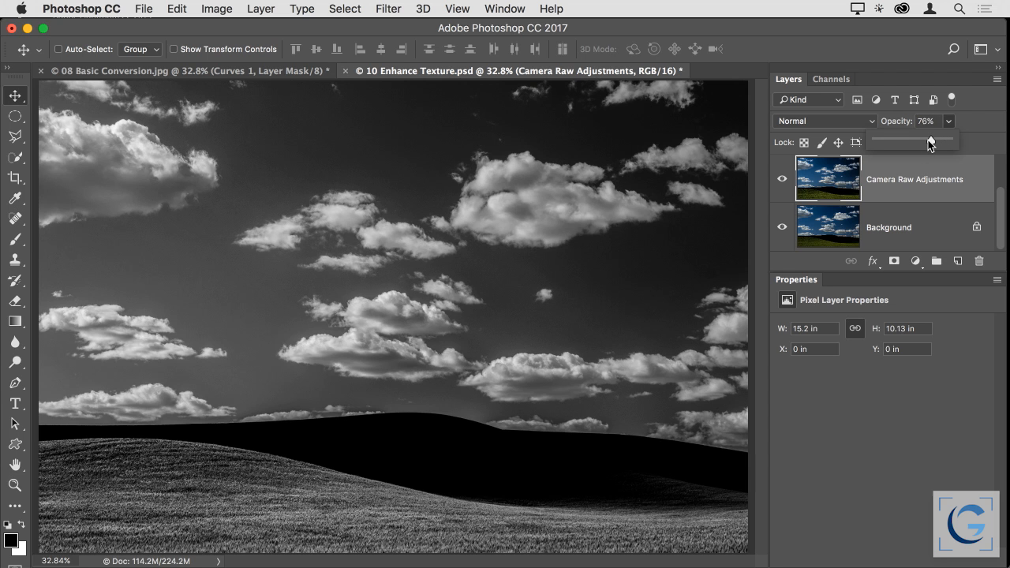
pyautogui.moveTo(915, 140); pyautogui.dragTo(904, 140)
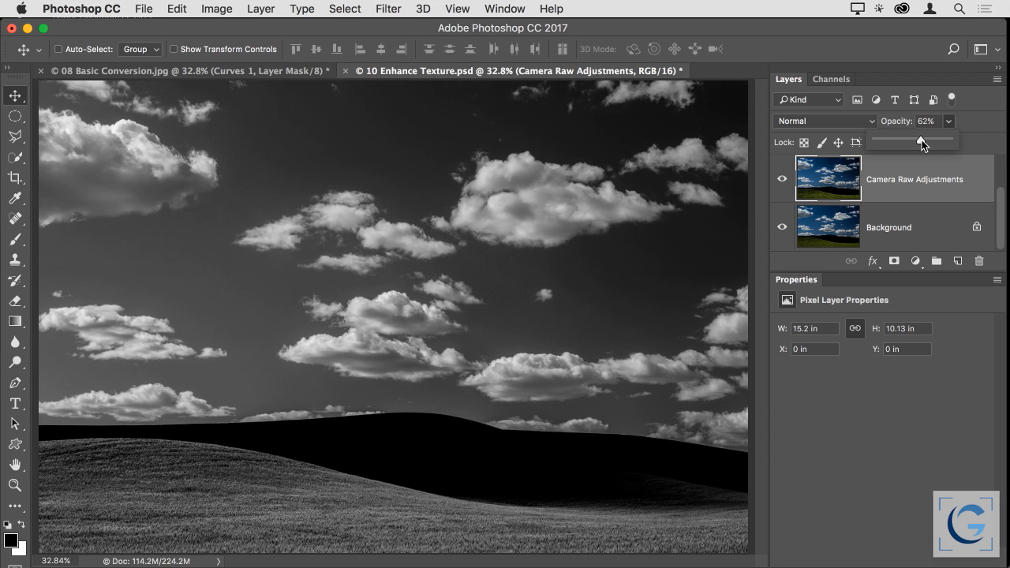
pyautogui.moveTo(926, 141); pyautogui.dragTo(931, 140)
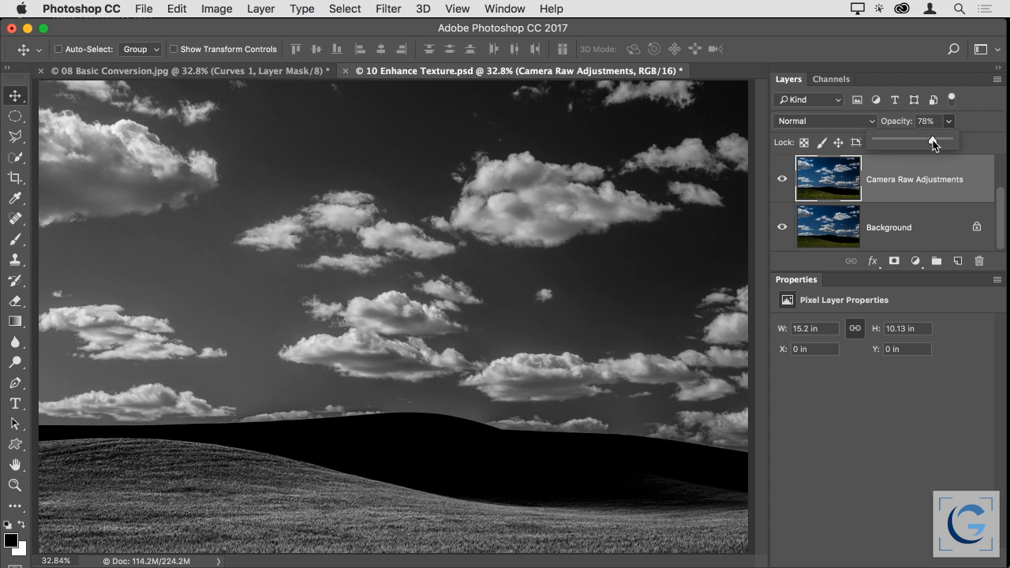
pyautogui.click(975, 123)
pyautogui.moveTo(896, 125)
pyautogui.mouseDown()
pyautogui.moveTo(880, 123)
pyautogui.moveTo(893, 124)
pyautogui.mouseUp()
pyautogui.click(781, 181)
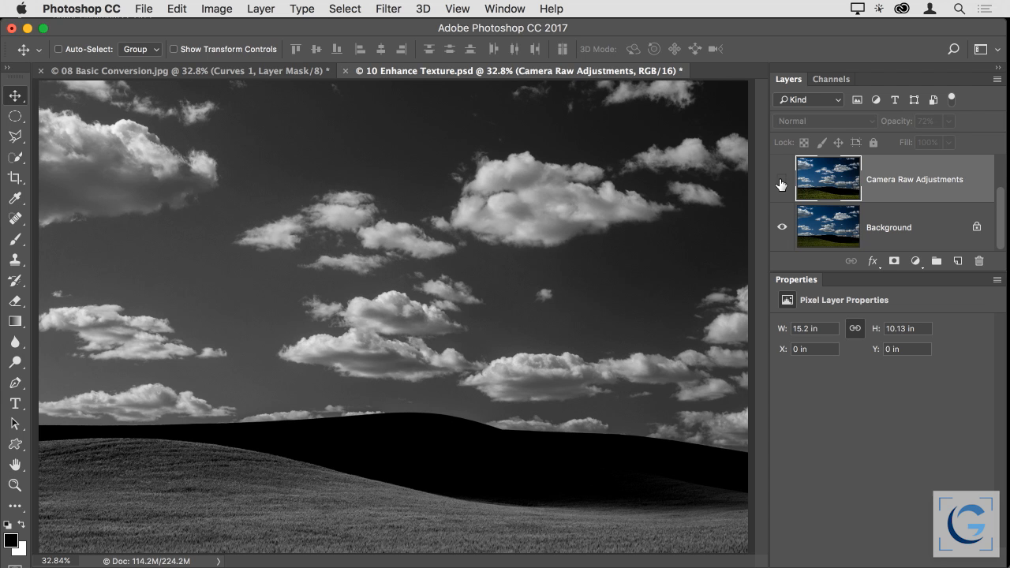
pyautogui.click(782, 184)
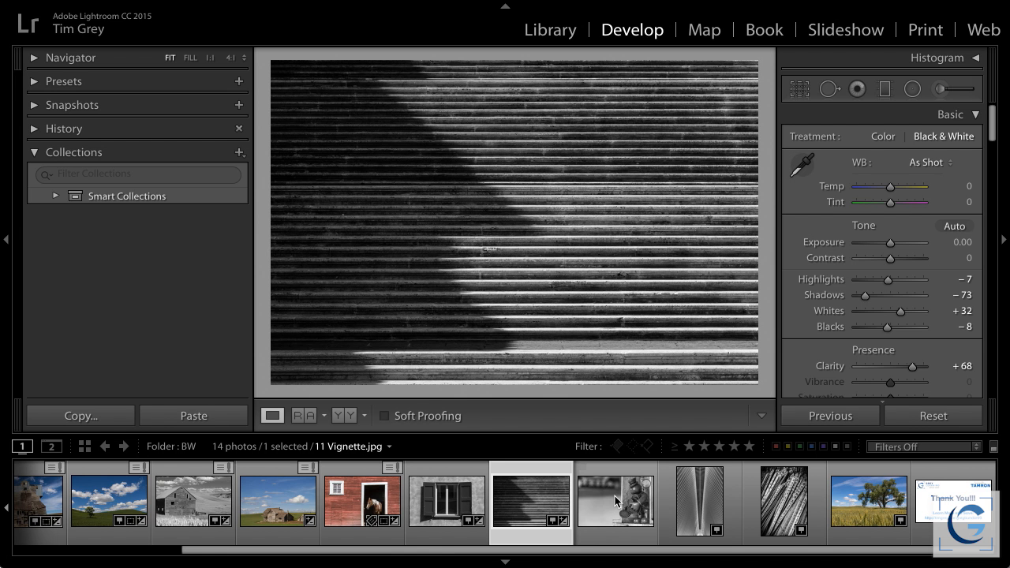
# Select the 11 Vignette.jpg photo in Lightroom, and switch to Bridge to open the same file in Photoshop
pyautogui.click(617, 500)
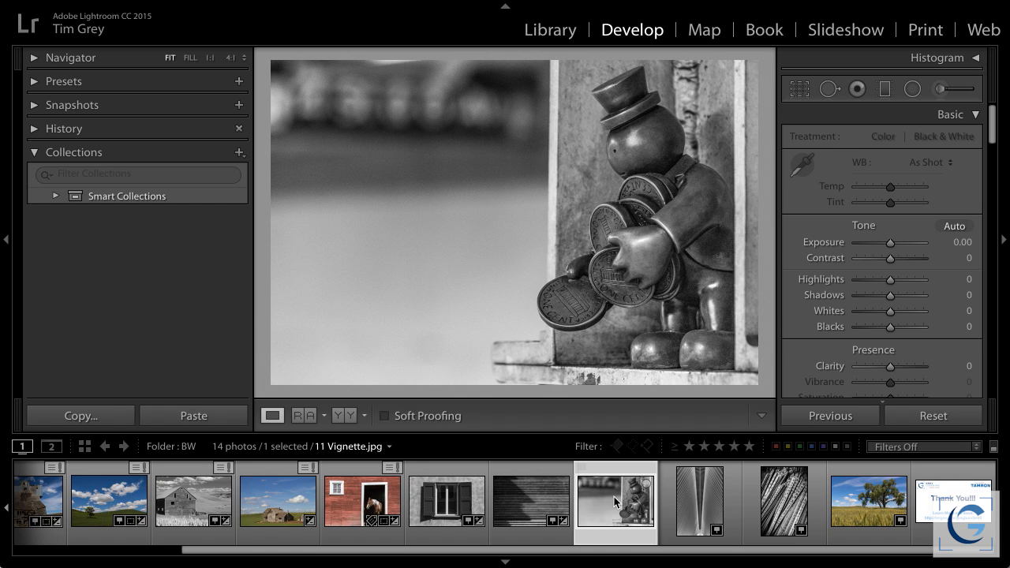
pyautogui.press('super+Tab')
pyautogui.press('super+Tab')
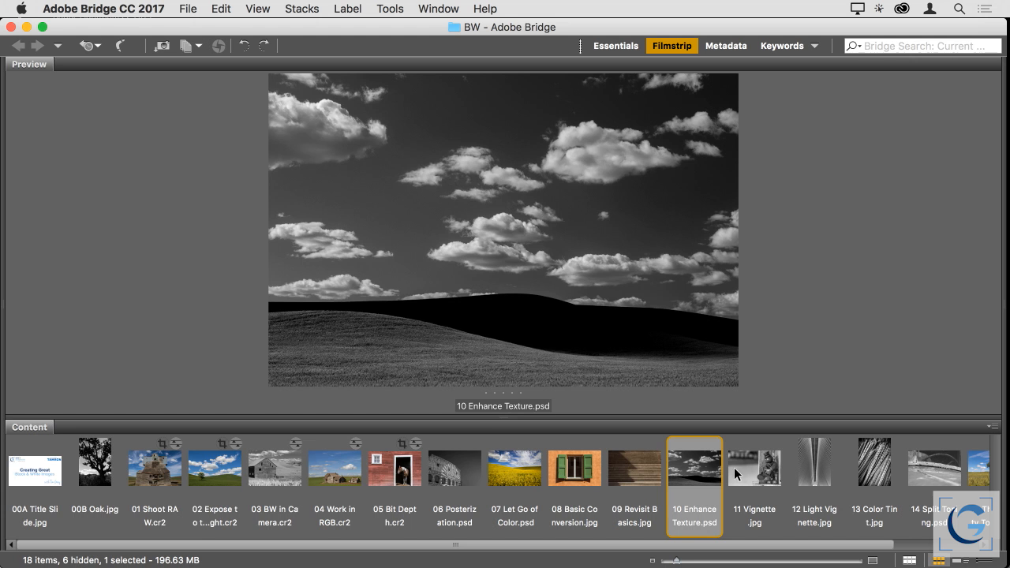
pyautogui.doubleClick(753, 467)
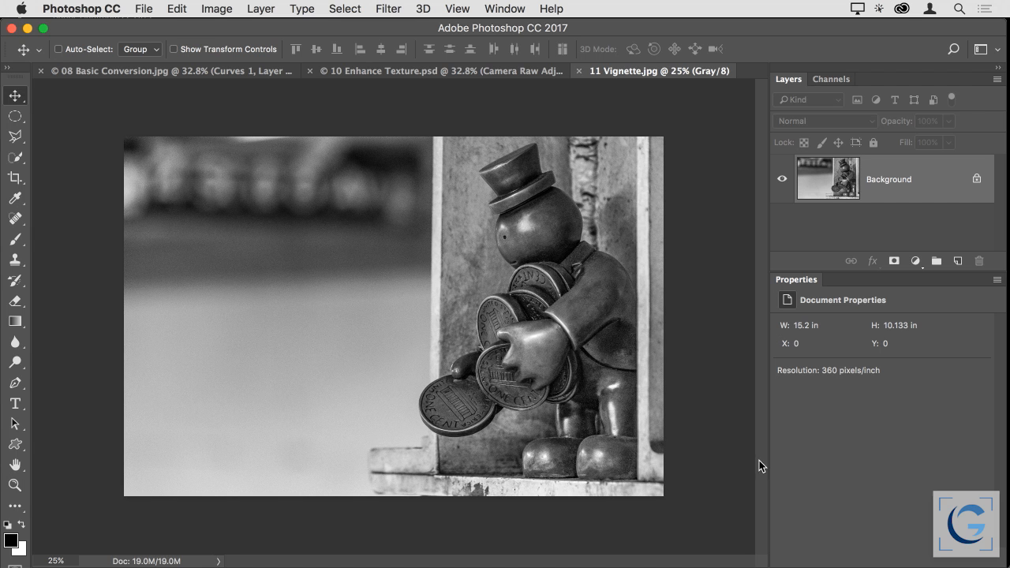
# Duplicate the Background layer of 11 Vignette.jpg and name the copy Camera Raw Filter
pyautogui.moveTo(825, 188); pyautogui.dragTo(954, 260)
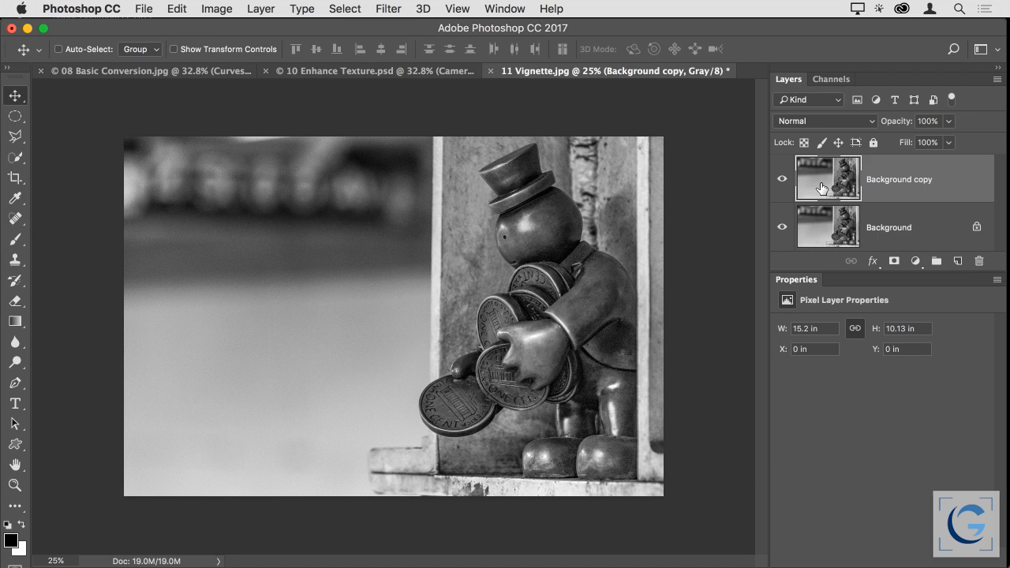
pyautogui.doubleClick(905, 181)
pyautogui.write('Camera Cara')
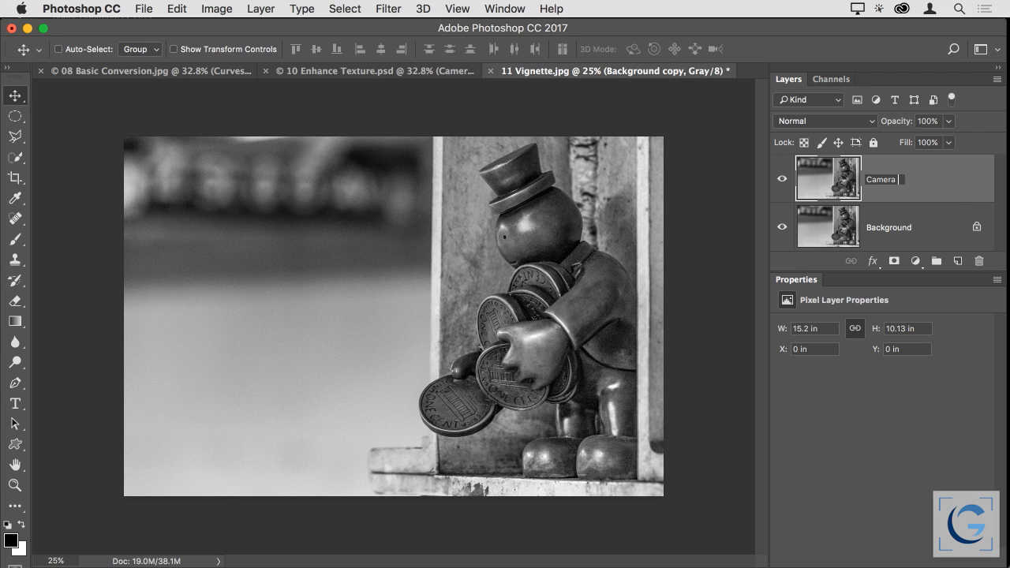
pyautogui.press('BackSpace')
pyautogui.press('BackSpace')
pyautogui.press('BackSpace')
pyautogui.press('BackSpace')
pyautogui.write('Raw Filter')
pyautogui.press('Return')
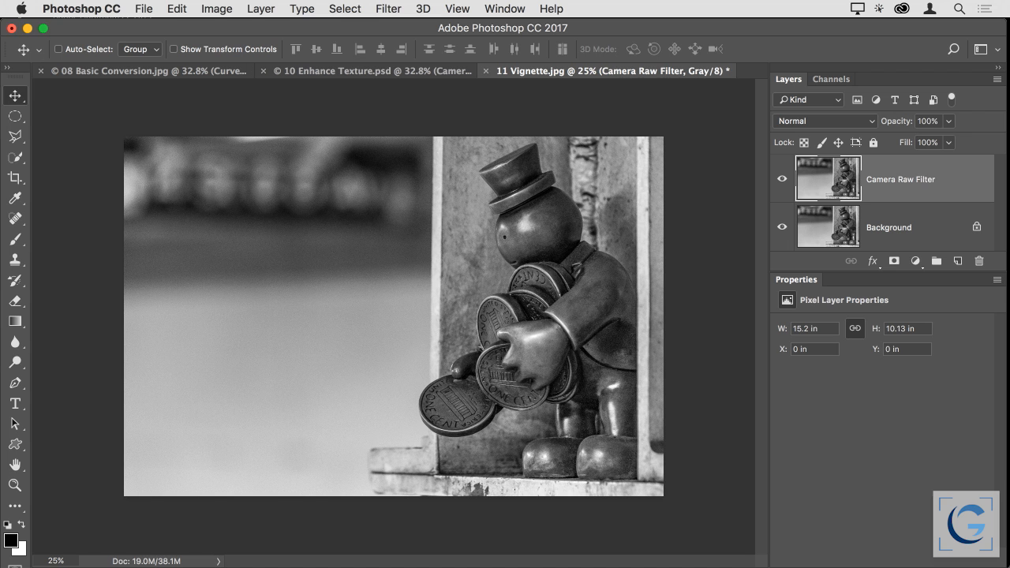
# Open the Camera Raw Filter on the duplicated layer and bring up the Post Crop Vignetting controls among its effects
pyautogui.click(389, 10)
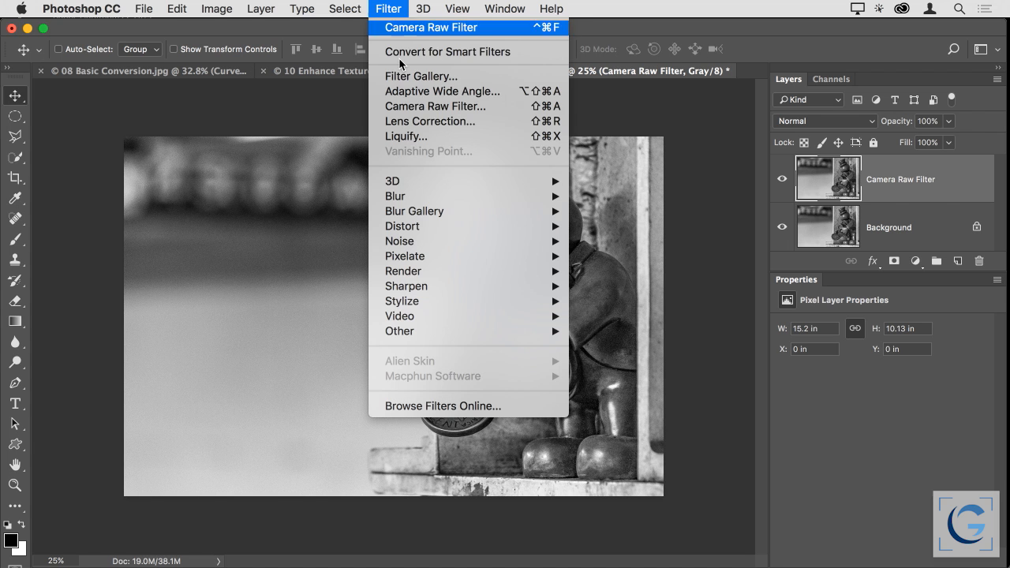
pyautogui.click(494, 108)
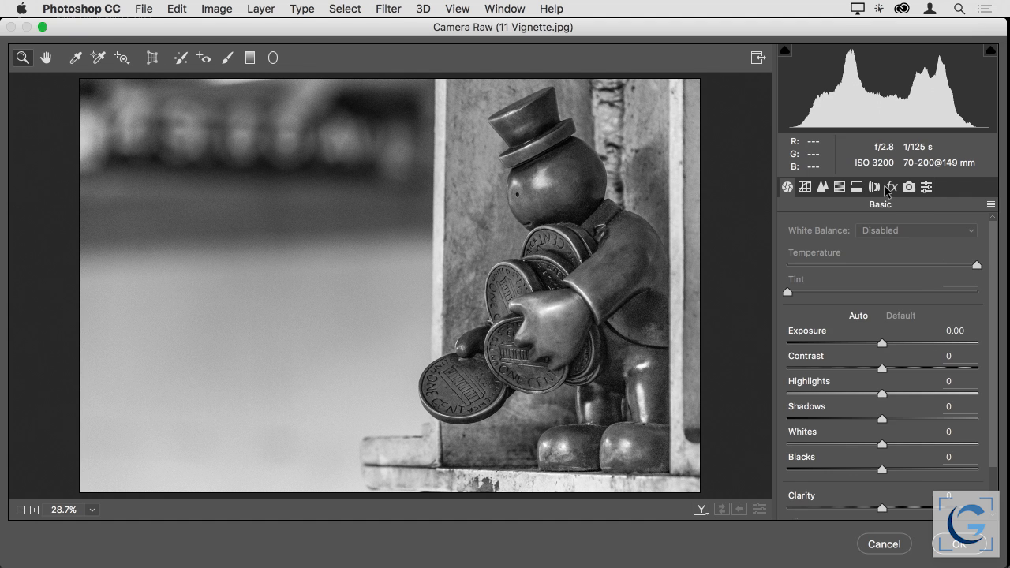
pyautogui.click(890, 187)
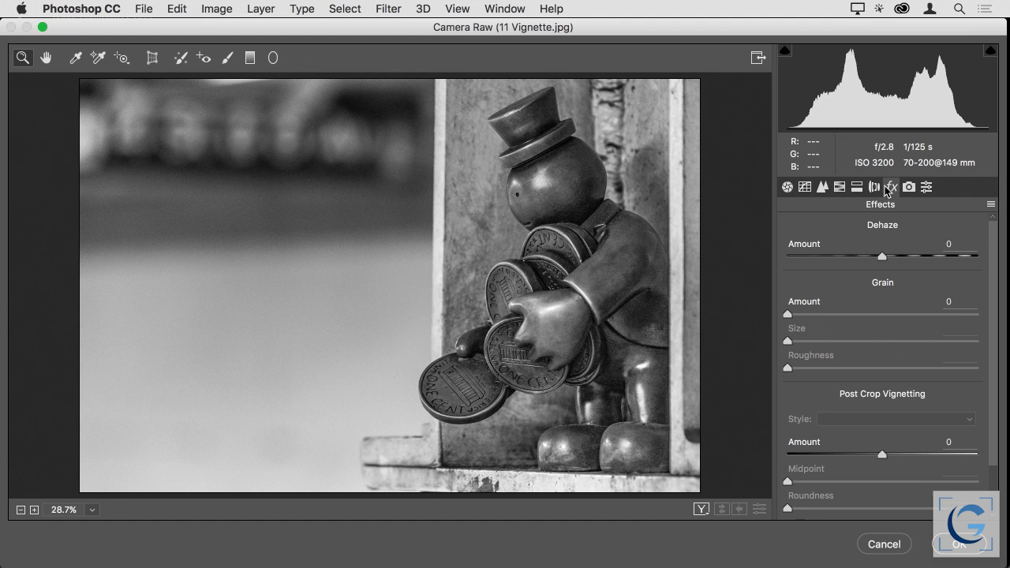
pyautogui.scroll(-3, 883, 383)
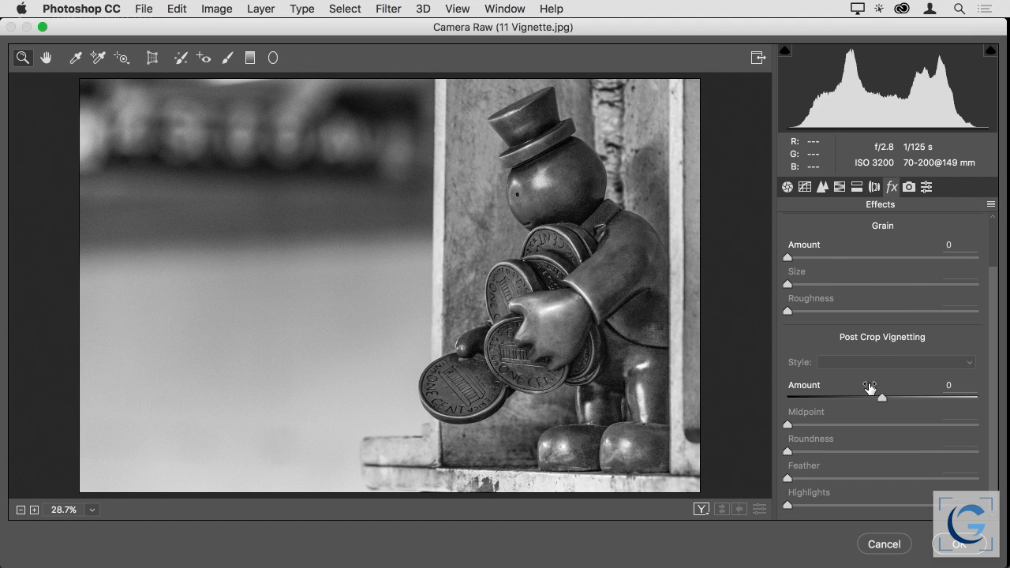
# Switch to Lightroom and add a post-crop vignette to 11 Vignette.jpg with Amount -100, Midpoint 39, Roundness -46 and Feather 84
pyautogui.press('super+Tab')
pyautogui.press('super+Tab')
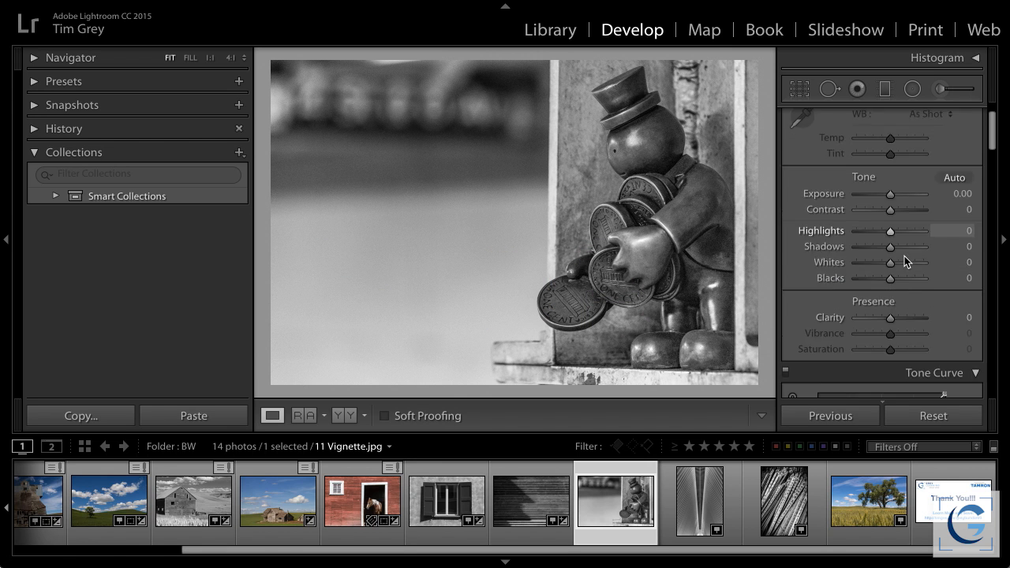
pyautogui.scroll(-10, 904, 255)
pyautogui.scroll(-10, 904, 256)
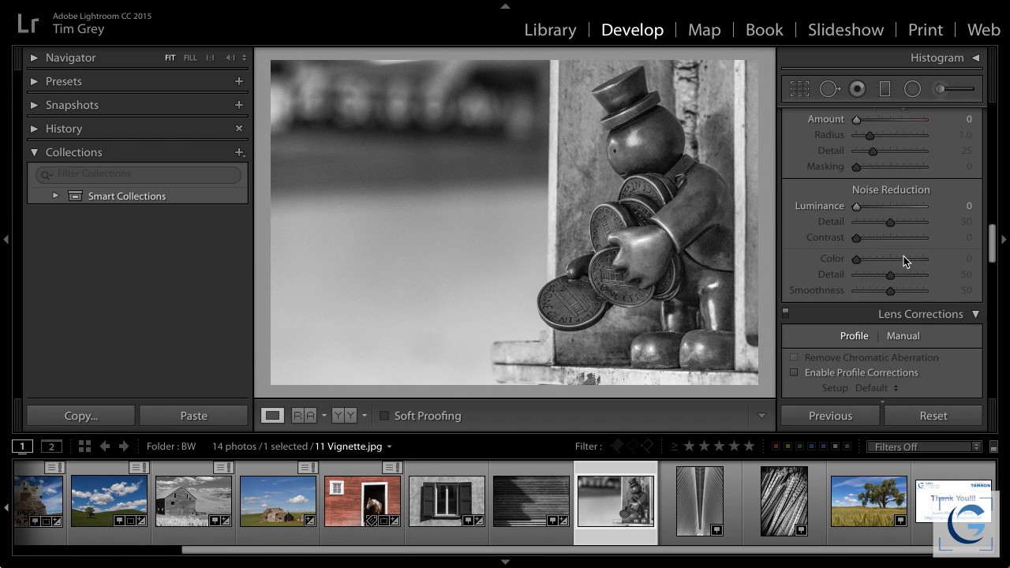
pyautogui.scroll(-10, 903, 255)
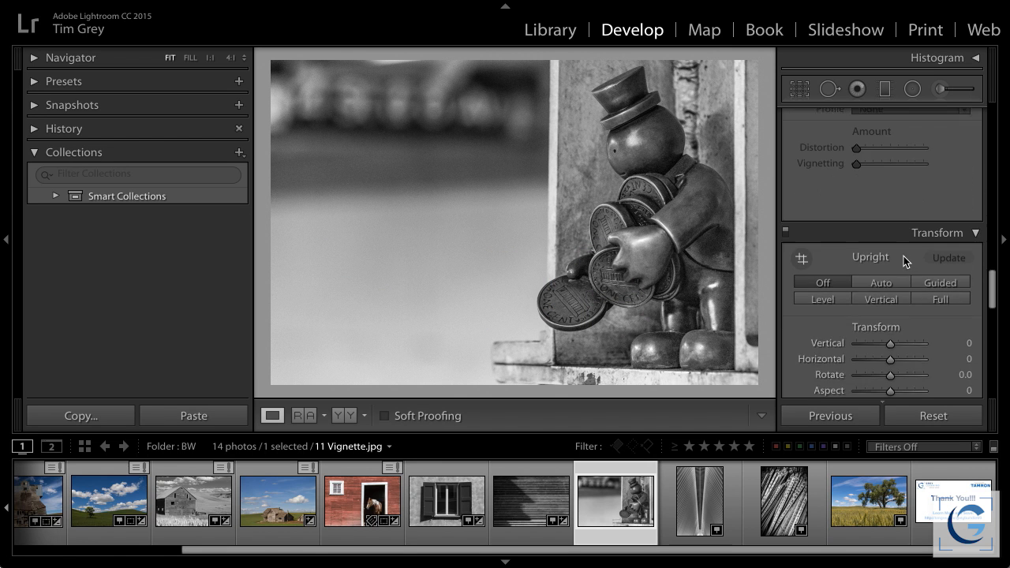
pyautogui.scroll(-8, 903, 256)
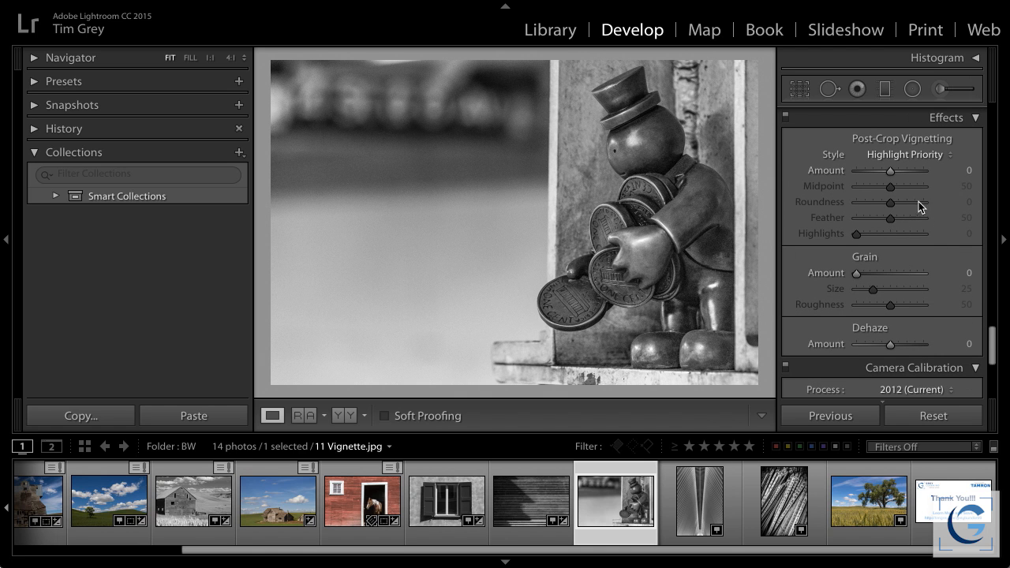
pyautogui.moveTo(891, 172); pyautogui.dragTo(857, 177)
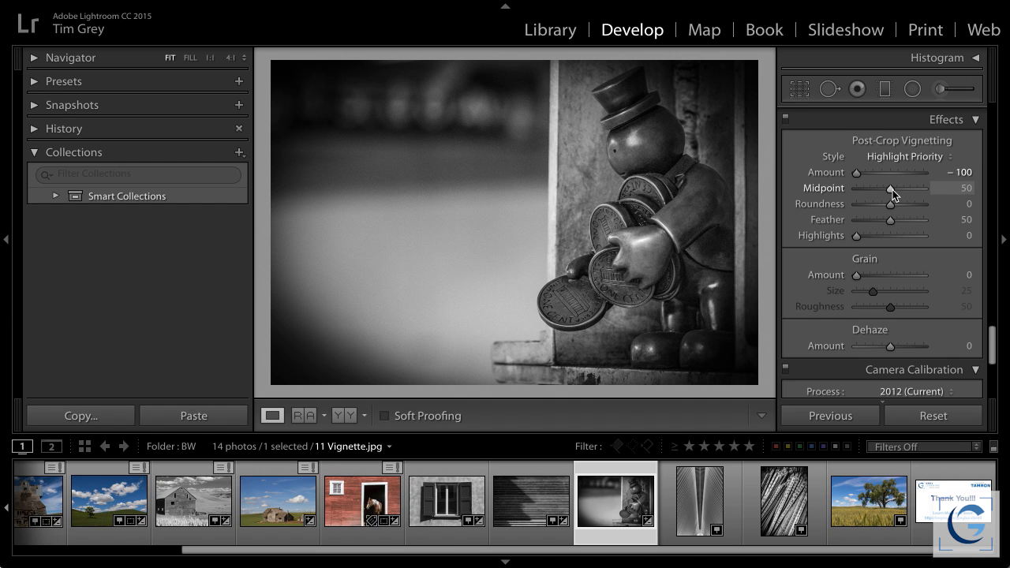
pyautogui.moveTo(893, 190); pyautogui.dragTo(914, 219)
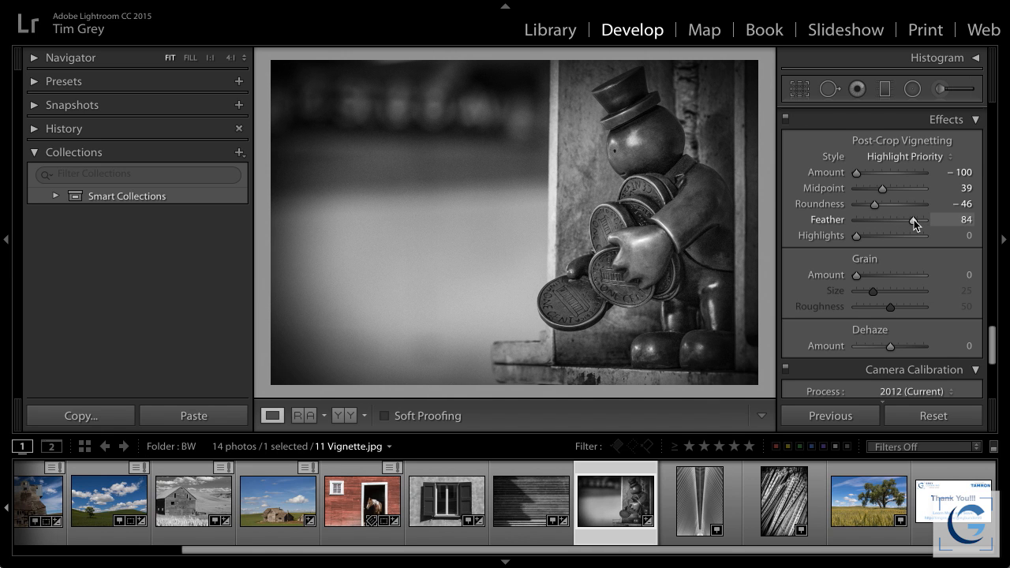
# Soften the post-crop vignette by setting Amount to -70, Midpoint to 25 and Feather to 97
pyautogui.moveTo(856, 173); pyautogui.dragTo(868, 172)
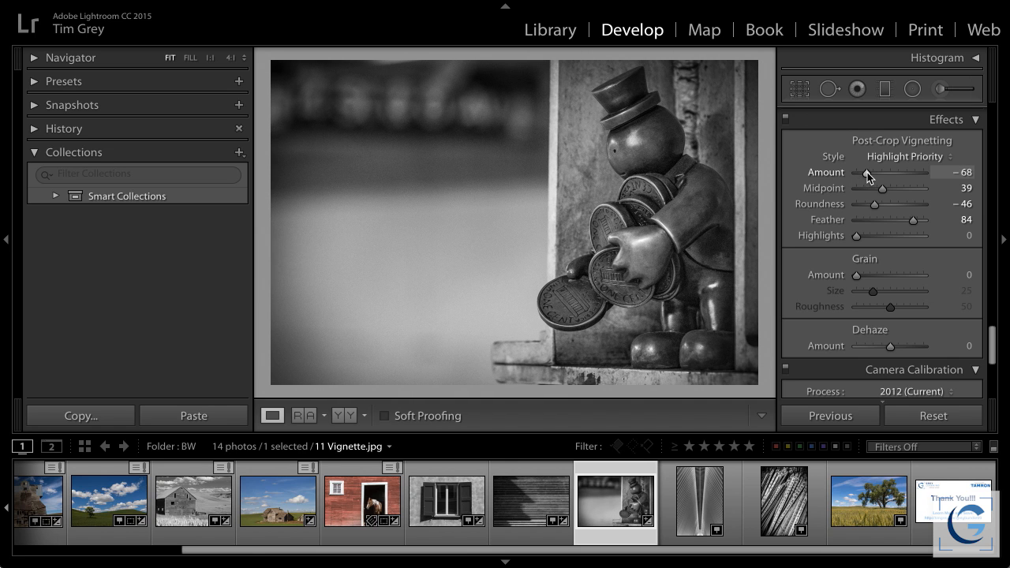
pyautogui.moveTo(912, 219); pyautogui.dragTo(916, 220)
pyautogui.moveTo(883, 188); pyautogui.dragTo(872, 190)
pyautogui.moveTo(919, 220); pyautogui.dragTo(922, 220)
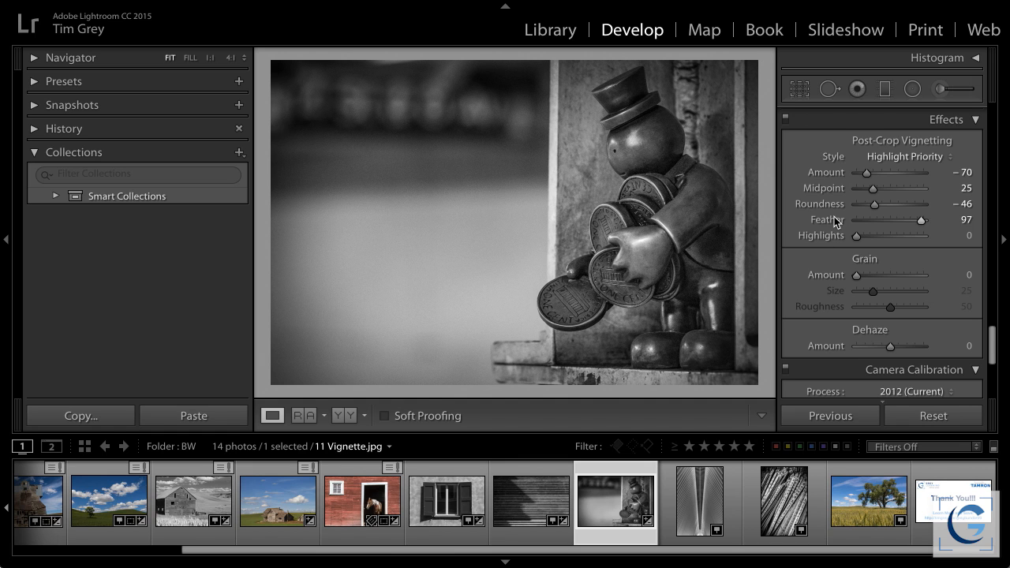
# Compare the photo with and without the vignette effect, and set the vignette's Midpoint to 29
pyautogui.click(786, 119)
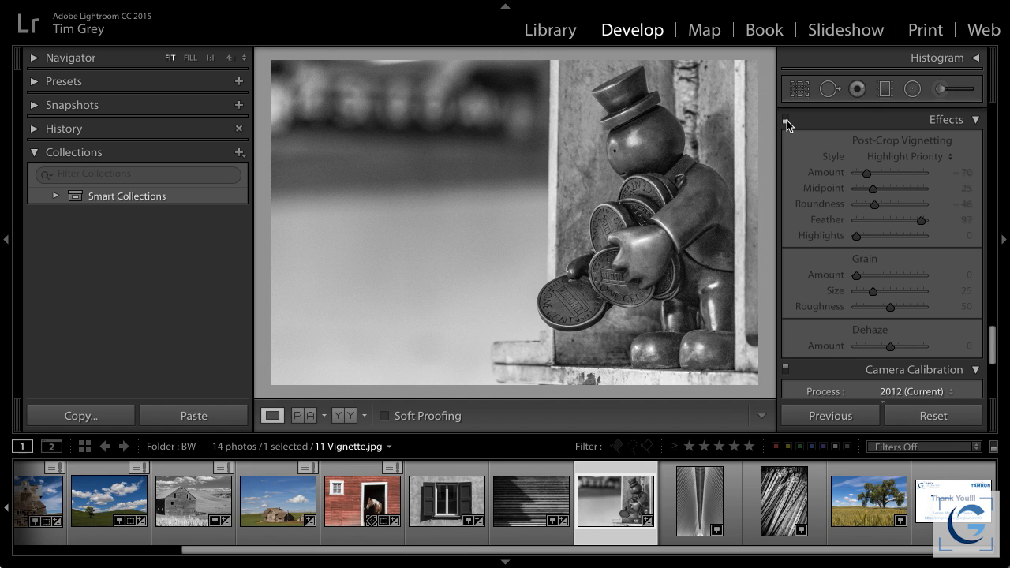
pyautogui.click(786, 120)
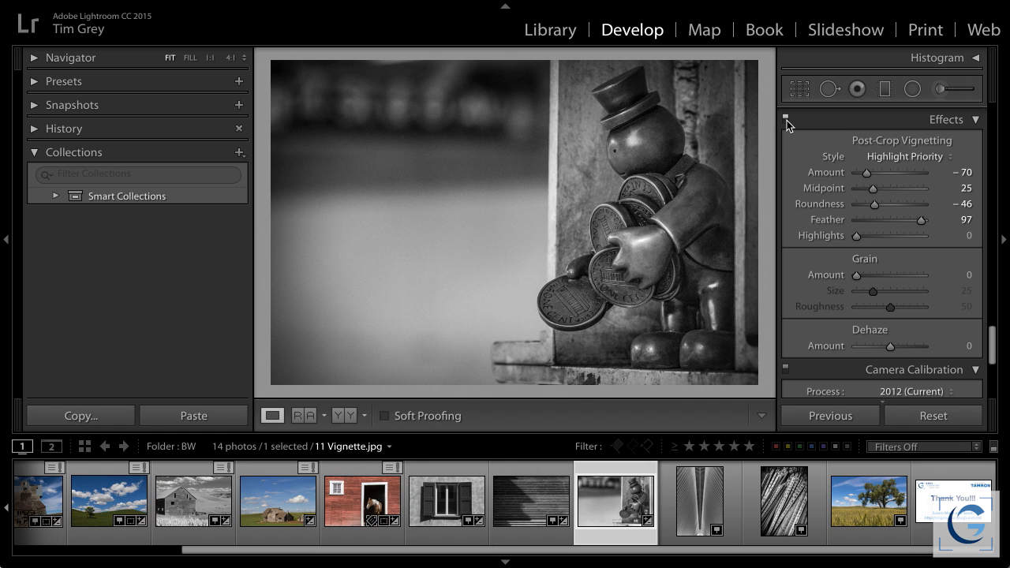
pyautogui.click(786, 120)
pyautogui.click(786, 120)
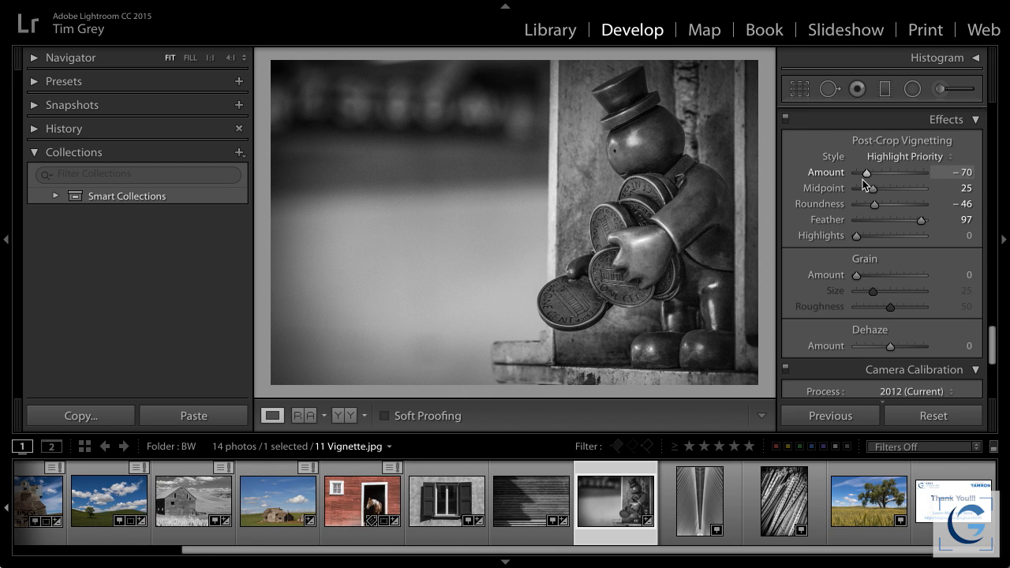
pyautogui.moveTo(874, 189)
pyautogui.mouseDown()
pyautogui.moveTo(886, 188)
pyautogui.moveTo(875, 190)
pyautogui.mouseUp()
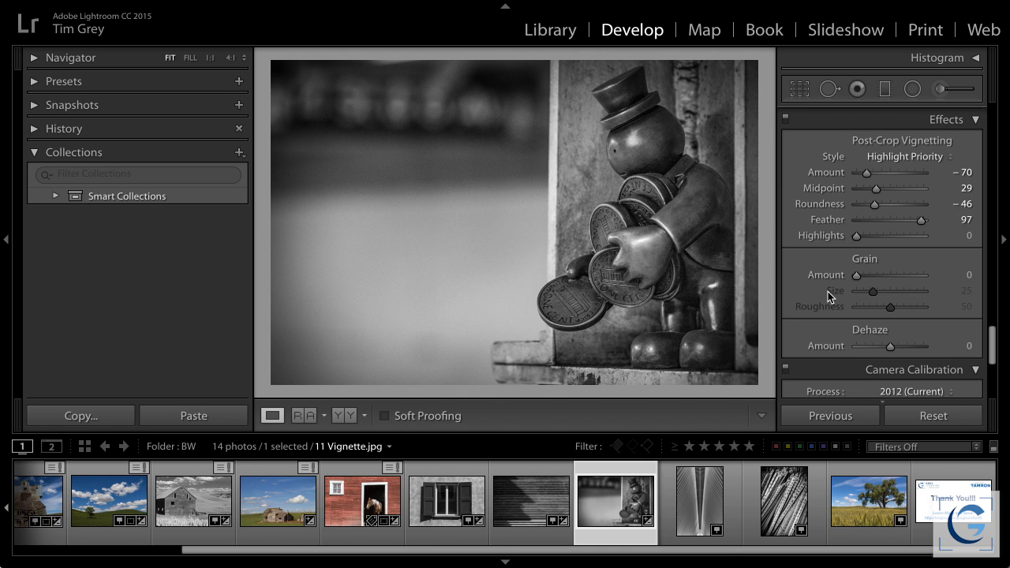
# Add a light post-crop vignette to 12 Light Vignette.jpg with Amount +19, Midpoint 59 and Feather 55
pyautogui.click(705, 494)
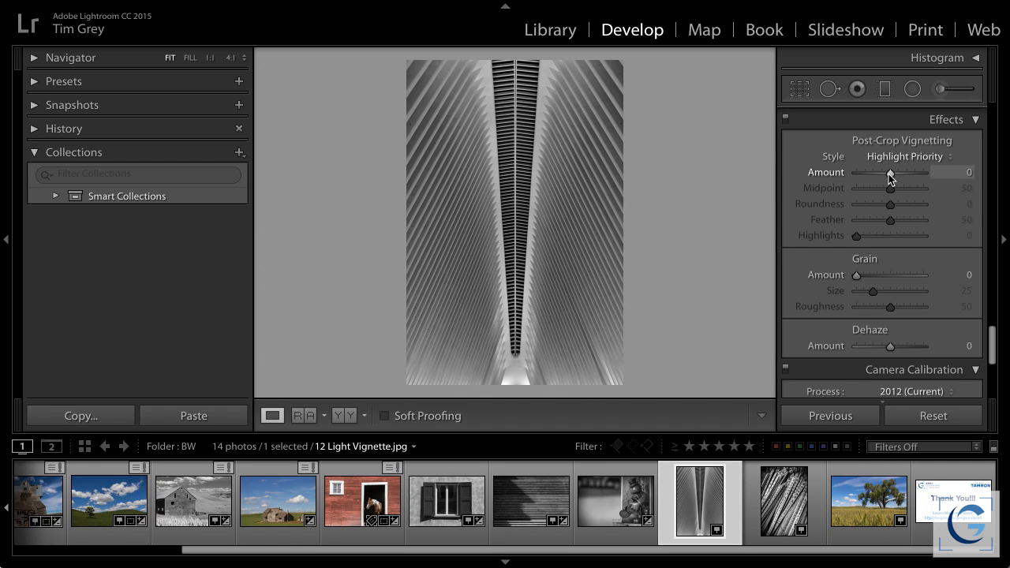
pyautogui.moveTo(893, 171); pyautogui.dragTo(899, 171)
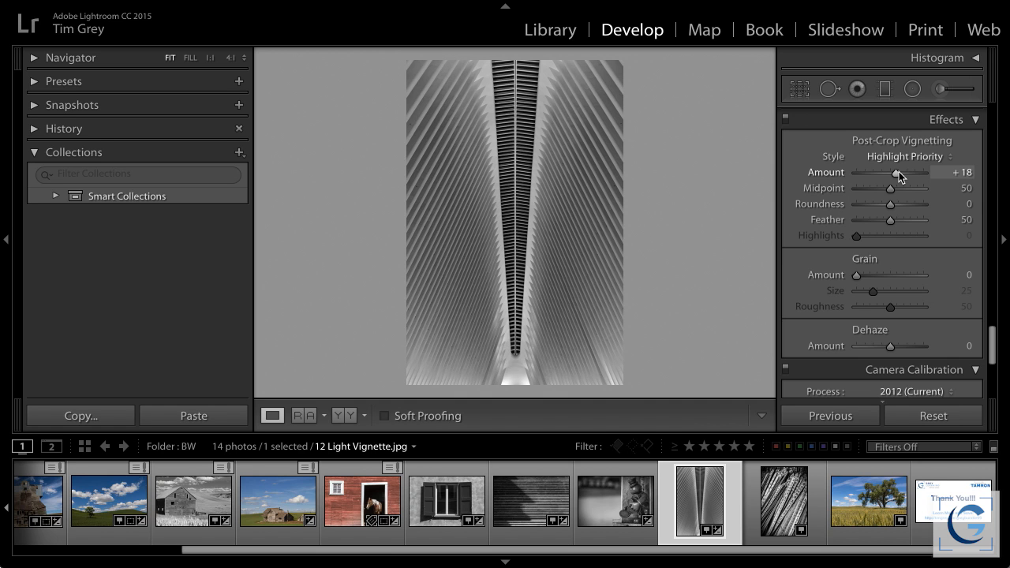
pyautogui.moveTo(899, 170); pyautogui.dragTo(897, 170)
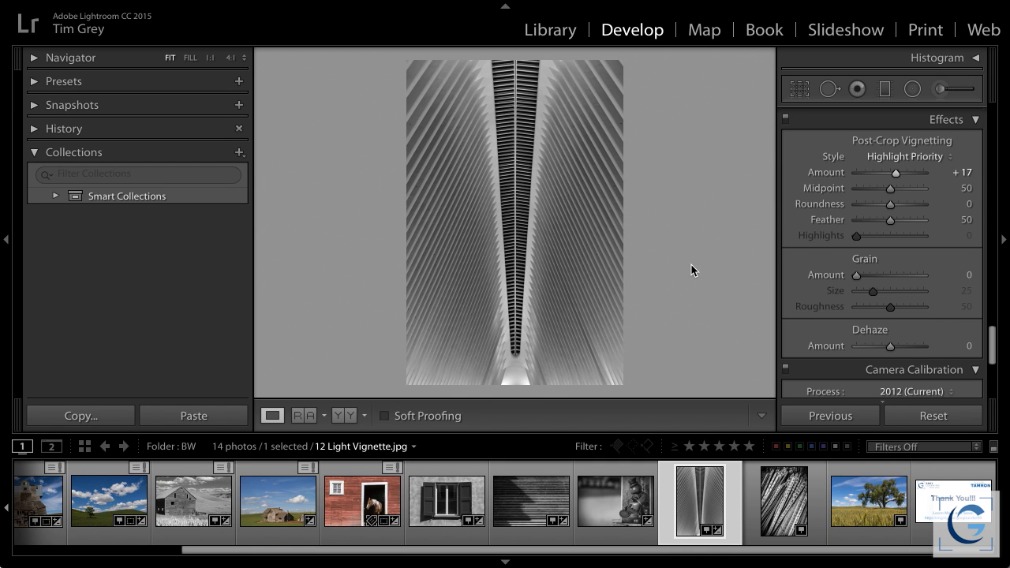
pyautogui.moveTo(898, 176); pyautogui.dragTo(899, 175)
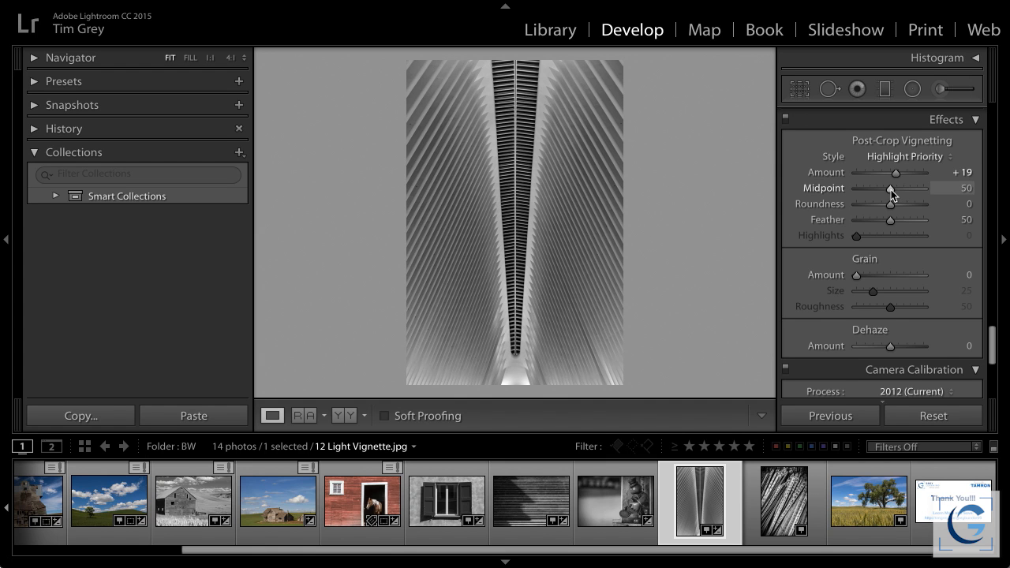
pyautogui.moveTo(892, 220); pyautogui.dragTo(897, 183)
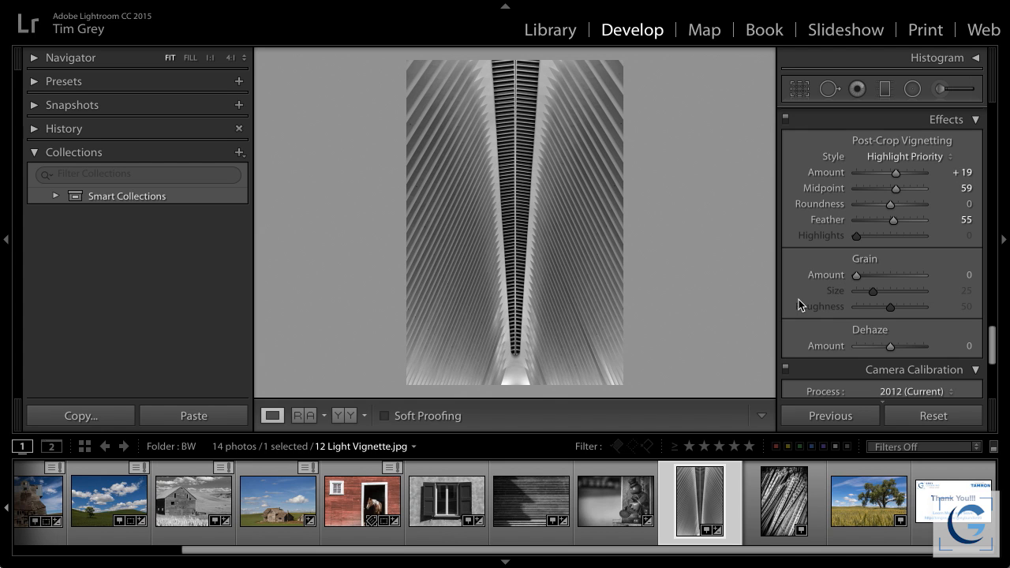
# Select 13 Color Tint.jpg in Lightroom and open the same photo from Bridge in Photoshop, cancelling the pending Camera Raw filter
pyautogui.click(785, 480)
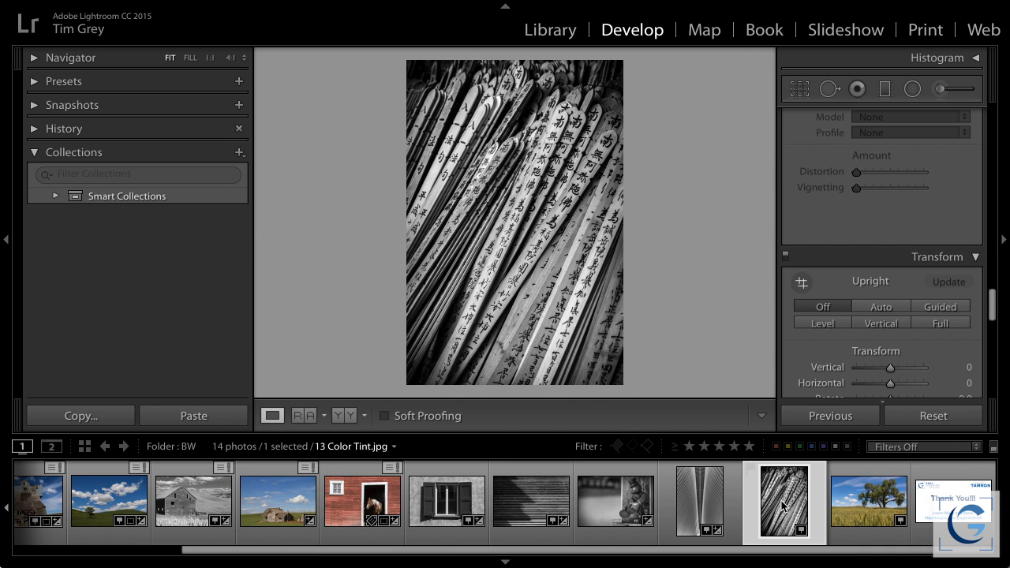
pyautogui.press('super+Tab')
pyautogui.press('super+Tab')
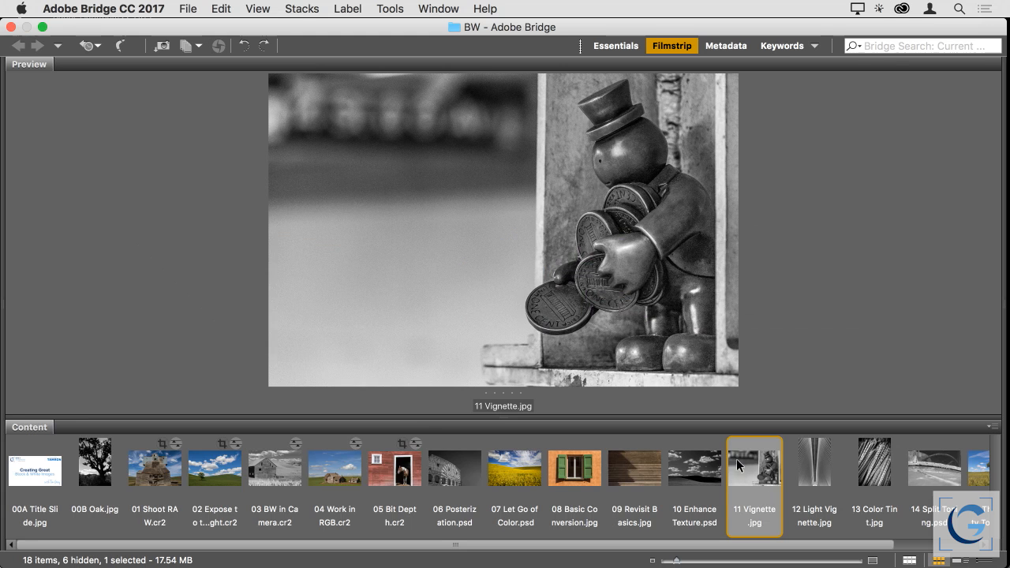
pyautogui.click(862, 467)
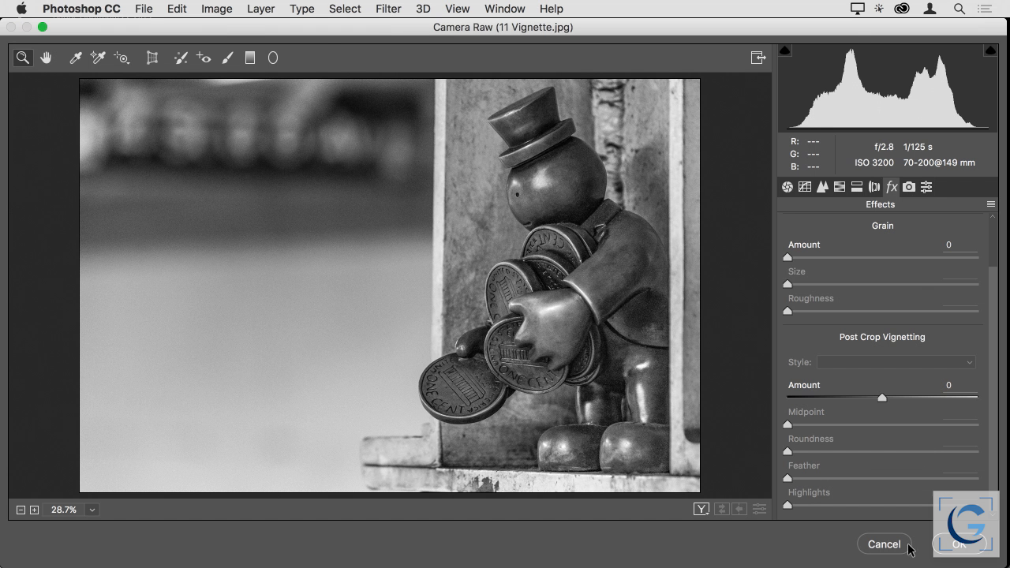
pyautogui.click(884, 543)
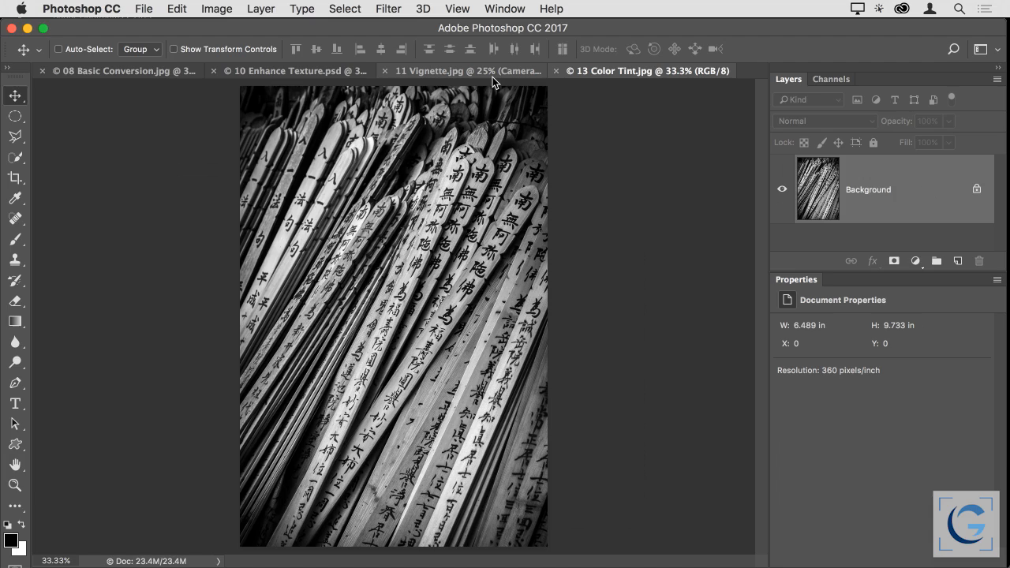
# Close 11 Vignette.jpg, 10 Enhance Texture.psd and 08 Basic Conversion.jpg without saving their changes
pyautogui.click(386, 70)
pyautogui.click(427, 228)
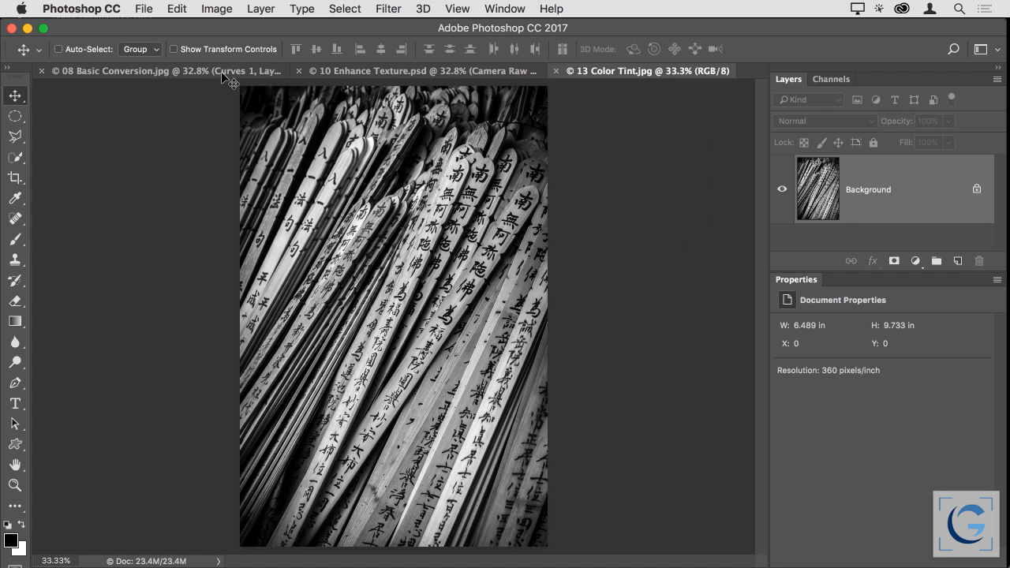
pyautogui.click(298, 71)
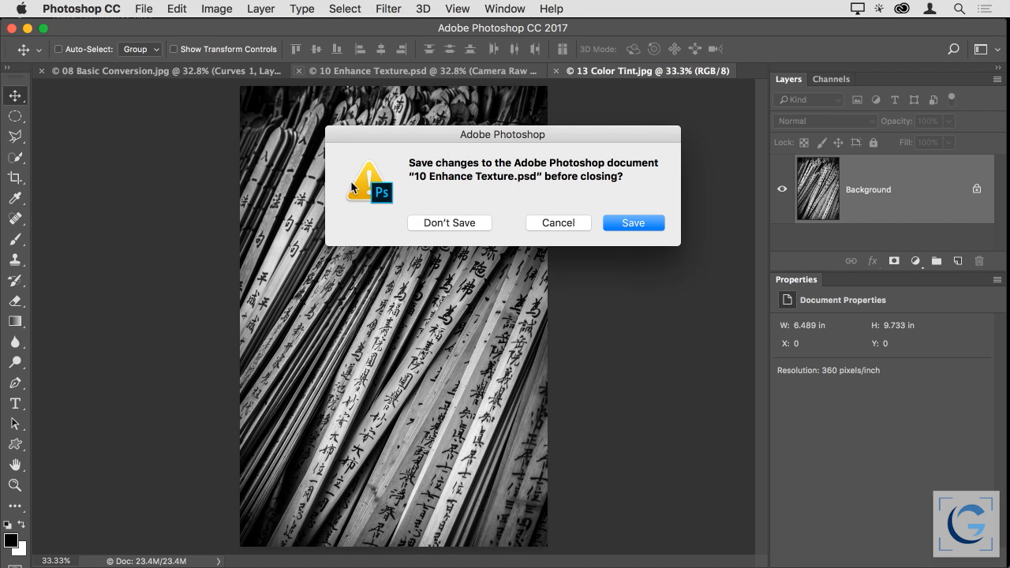
pyautogui.click(443, 224)
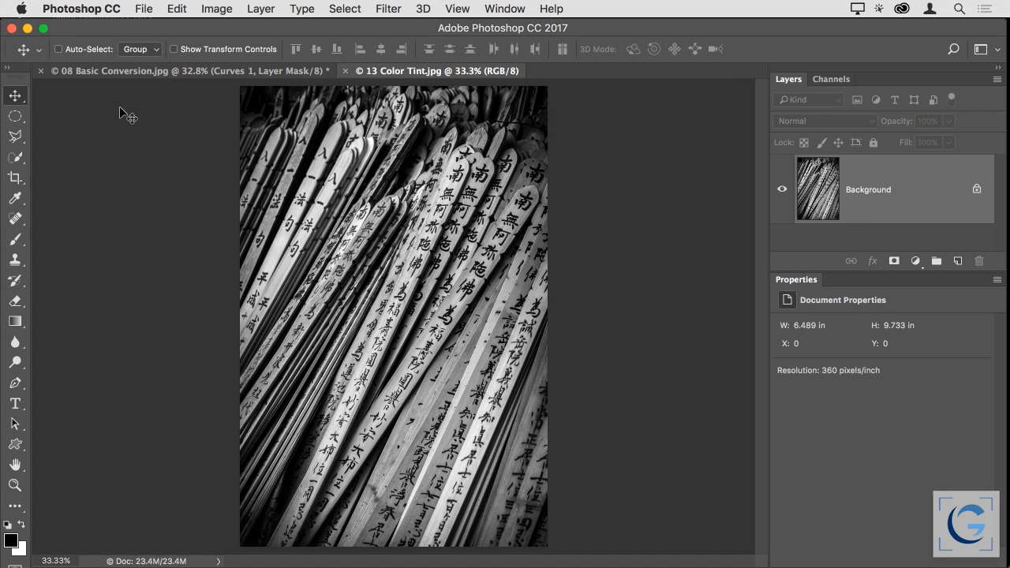
pyautogui.click(41, 71)
pyautogui.click(450, 224)
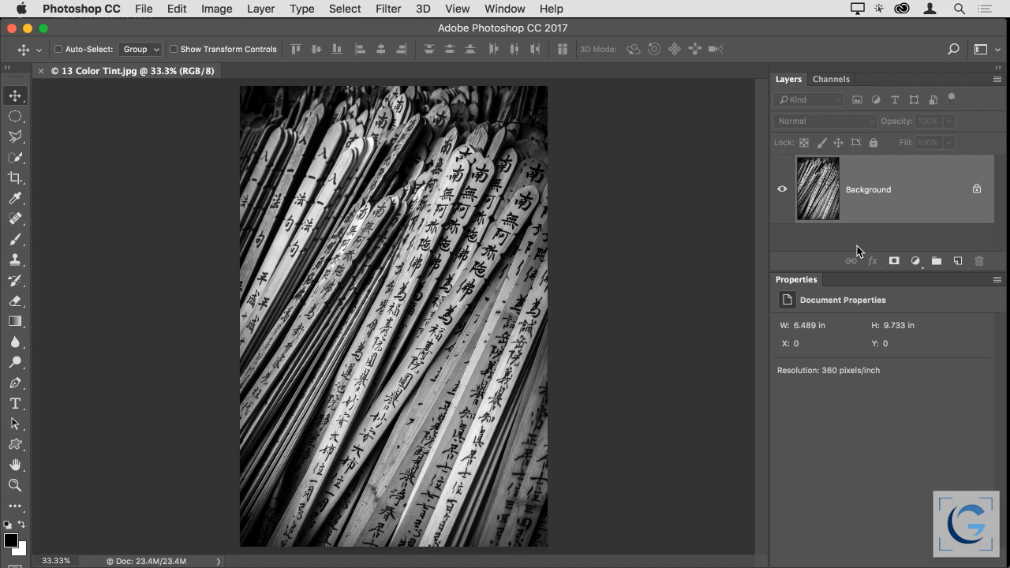
# Add a Black & White adjustment layer to 13 Color Tint.jpg and enable its Tint option
pyautogui.click(915, 261)
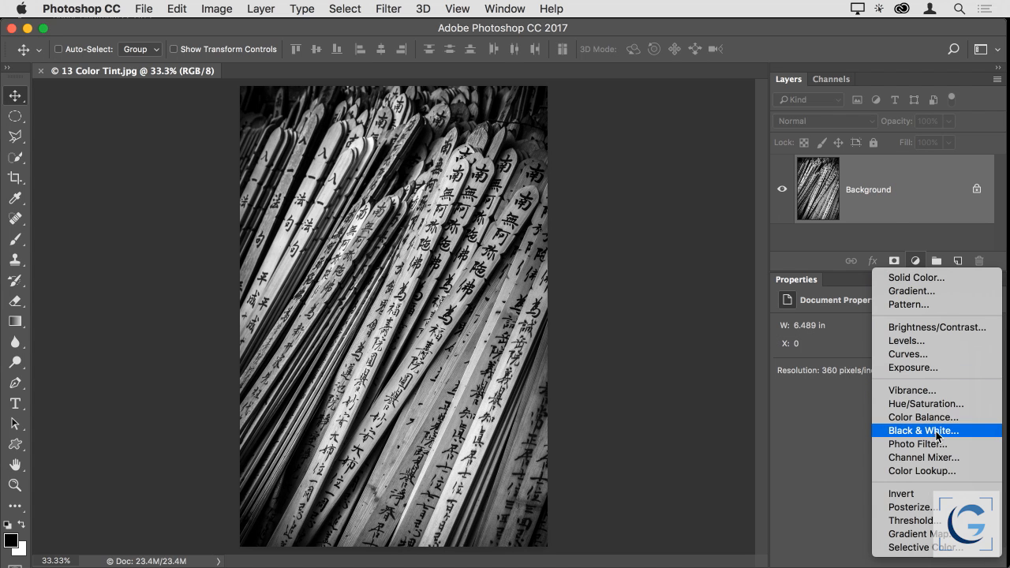
pyautogui.click(931, 431)
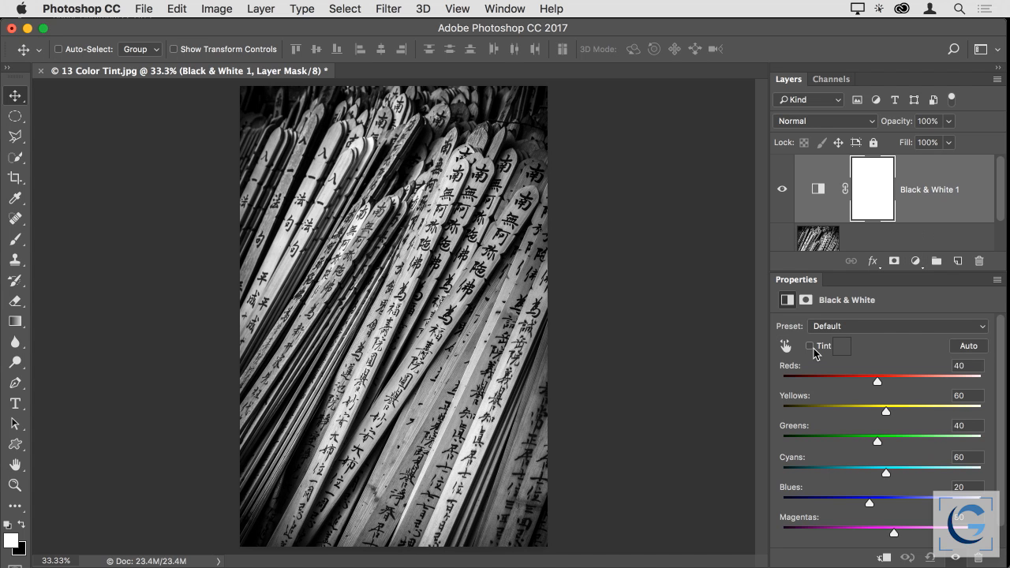
pyautogui.click(810, 347)
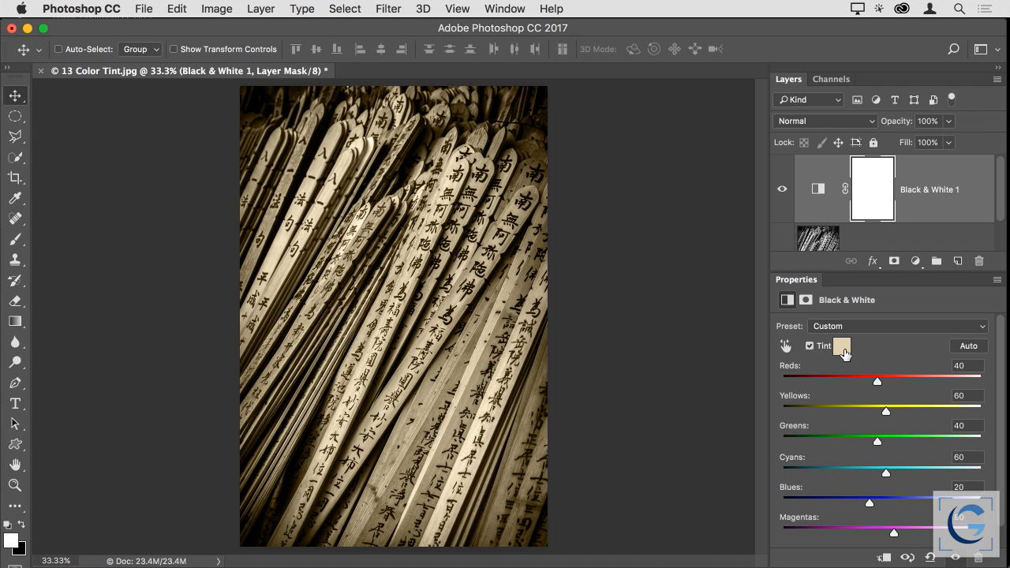
# Try different tint colors for the Black & White adjustment and pick the pale yellow e1dbab
pyautogui.click(843, 349)
pyautogui.moveTo(554, 122); pyautogui.dragTo(825, 65)
pyautogui.click(578, 130)
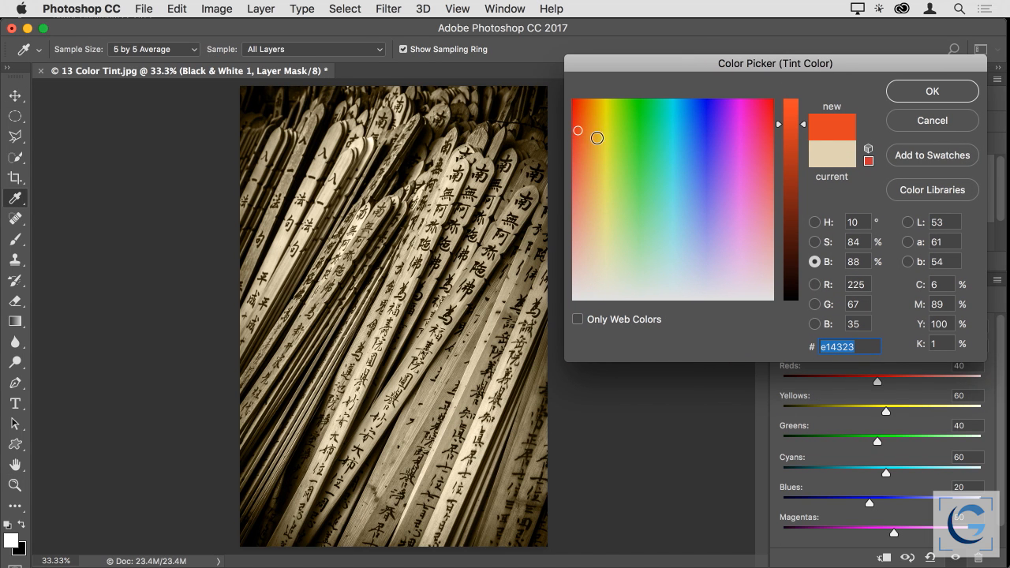
pyautogui.moveTo(709, 117); pyautogui.dragTo(747, 144)
pyautogui.moveTo(664, 170); pyautogui.dragTo(632, 158)
pyautogui.click(602, 252)
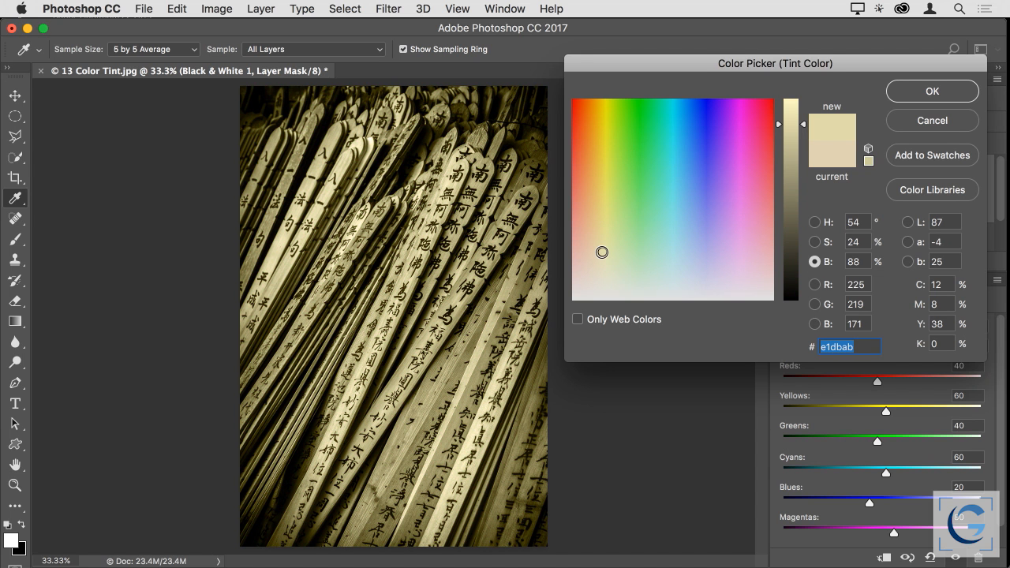
# Refine the tint color to 9% saturation and a hue of 37°, and accept it
pyautogui.click(821, 245)
pyautogui.moveTo(803, 253); pyautogui.dragTo(803, 288)
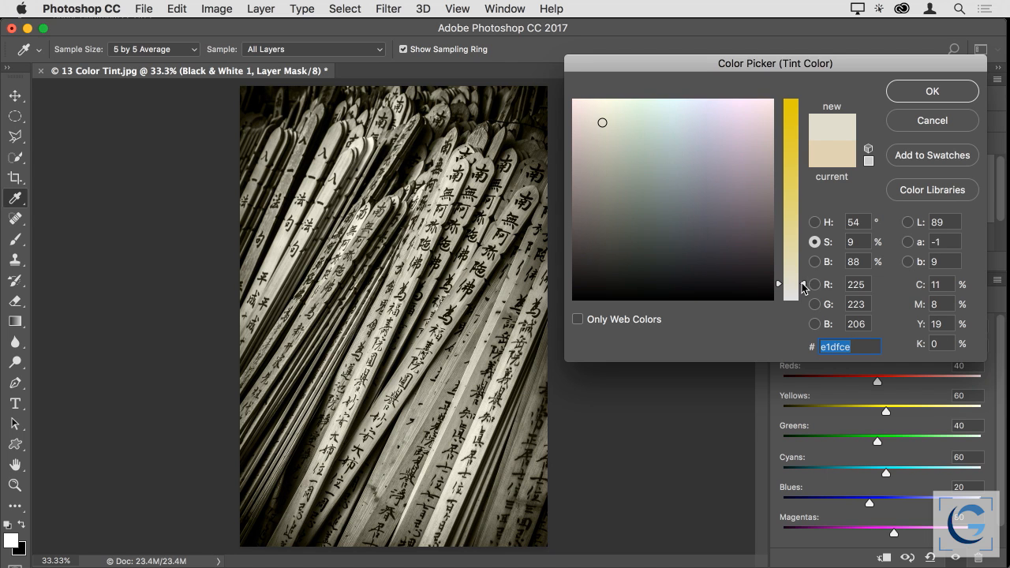
pyautogui.click(814, 221)
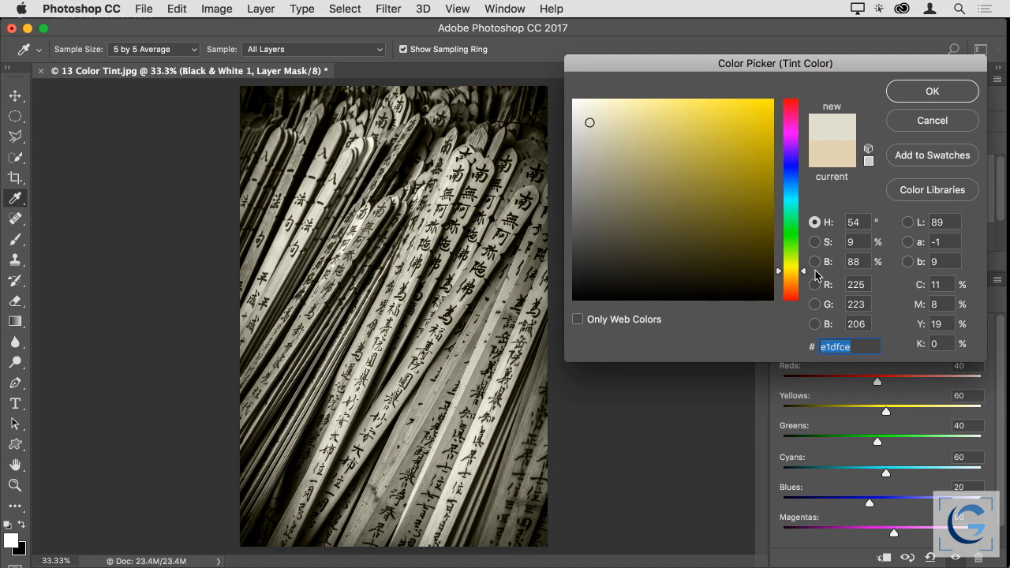
pyautogui.moveTo(802, 271); pyautogui.dragTo(807, 287)
pyautogui.moveTo(806, 287); pyautogui.dragTo(806, 285)
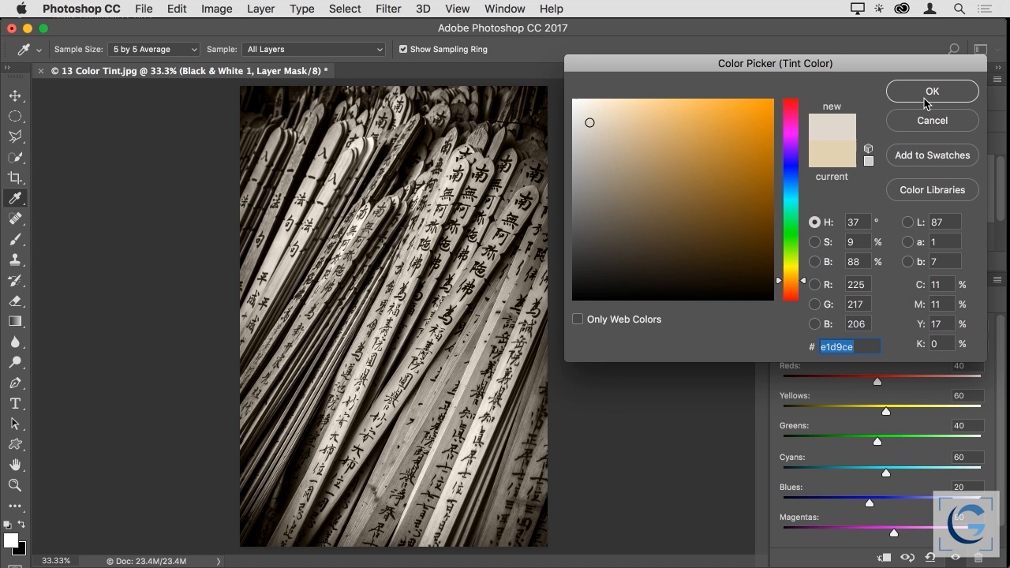
pyautogui.press('Return')
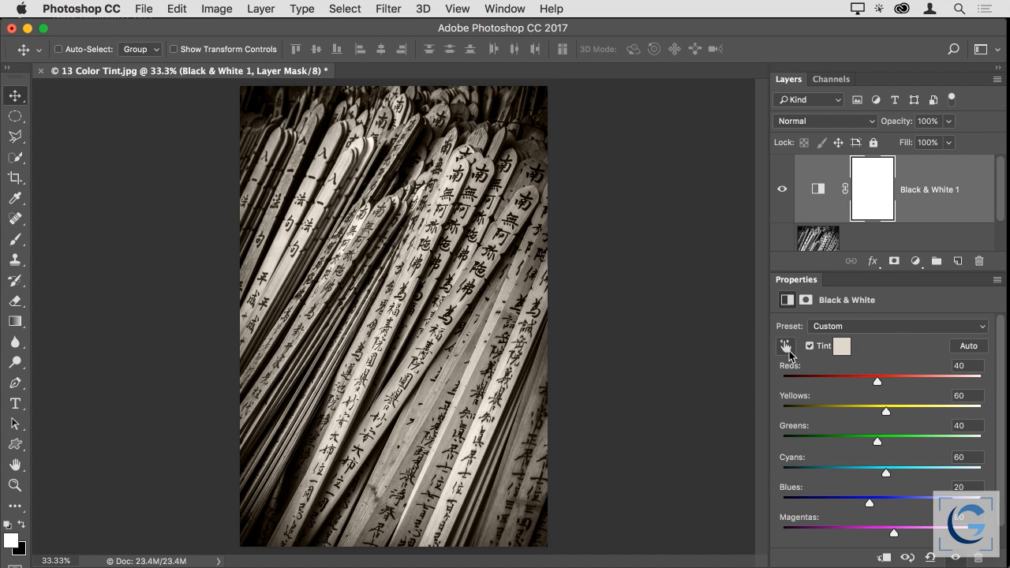
# Switch to Lightroom and tint 13 Color Tint.jpg with Split Toning, using Highlights Hue 202, Saturation 17 and Balance +100
pyautogui.press('super+Tab')
pyautogui.press('super+Tab')
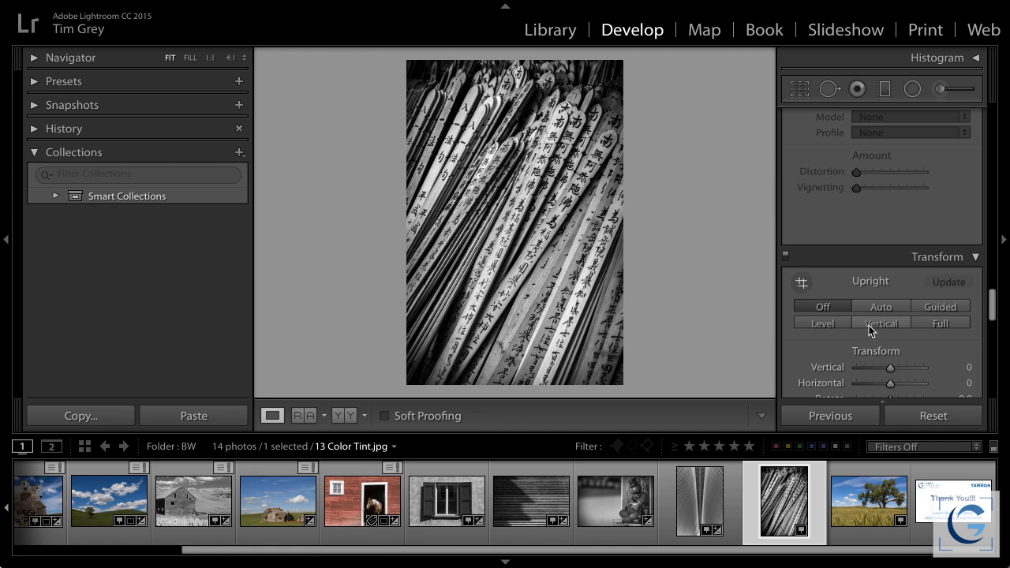
pyautogui.scroll(-5, 903, 276)
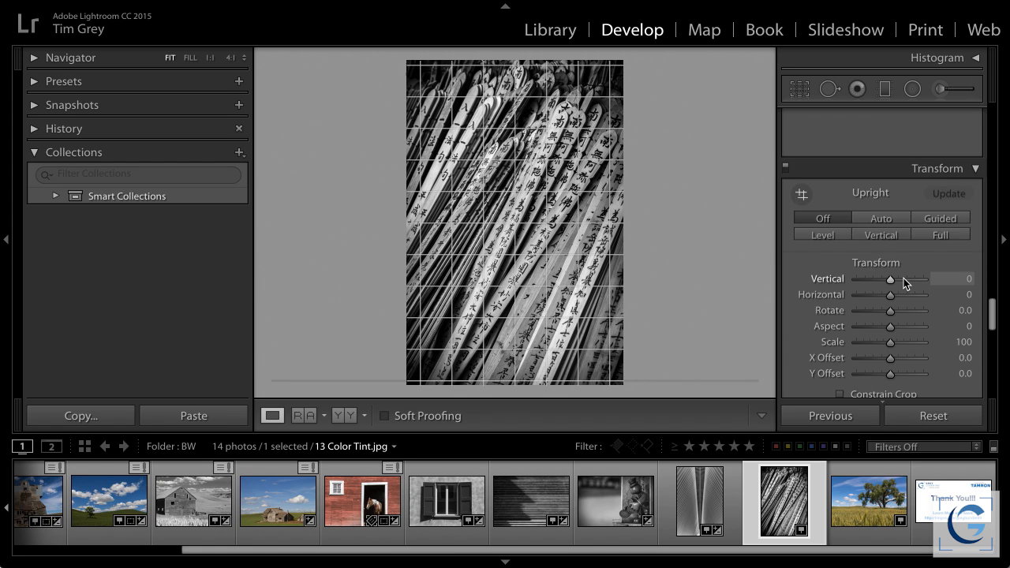
pyautogui.scroll(-10, 904, 278)
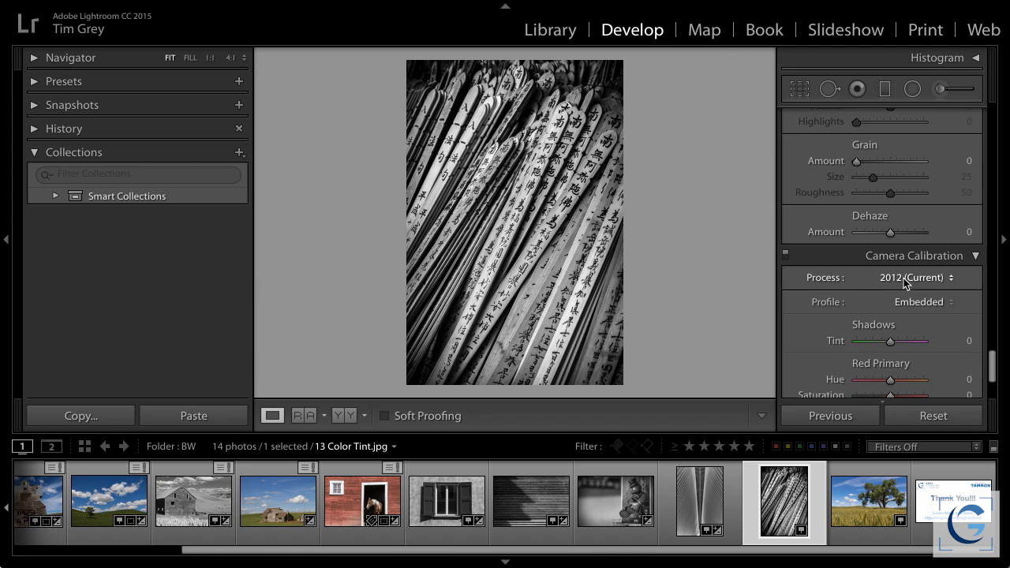
pyautogui.scroll(6, 903, 278)
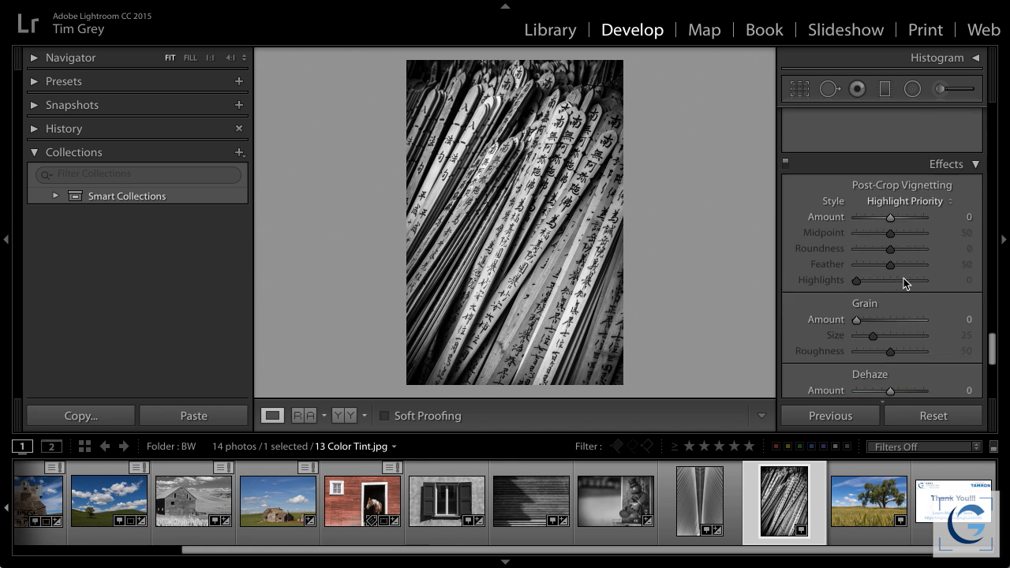
pyautogui.scroll(8, 904, 277)
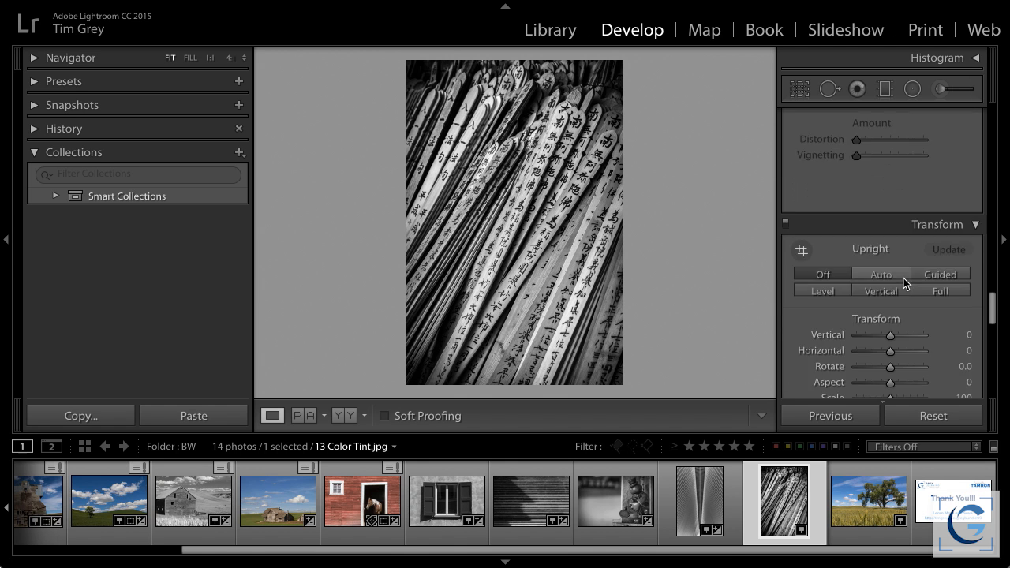
pyautogui.scroll(8, 903, 278)
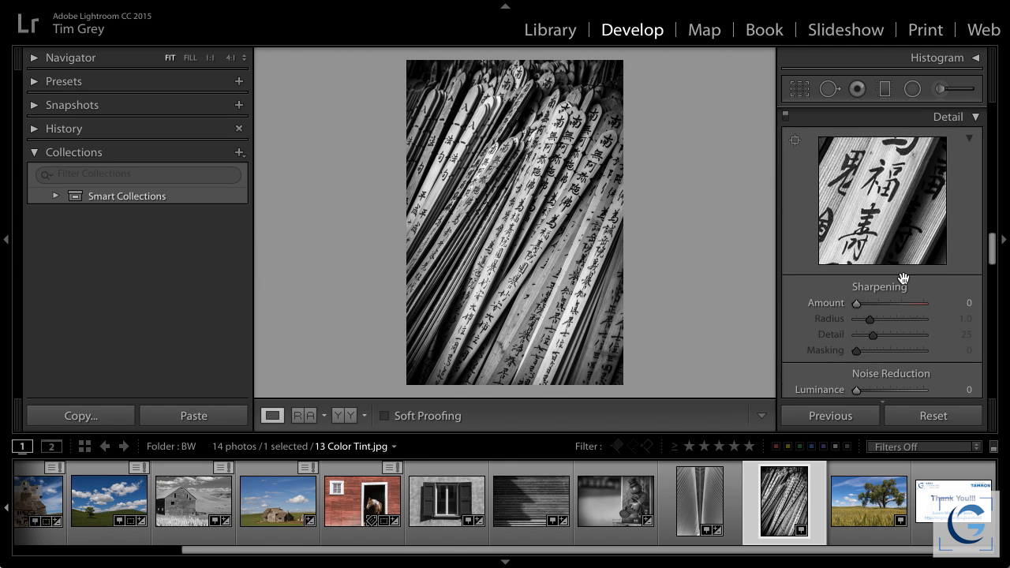
pyautogui.scroll(1, 903, 278)
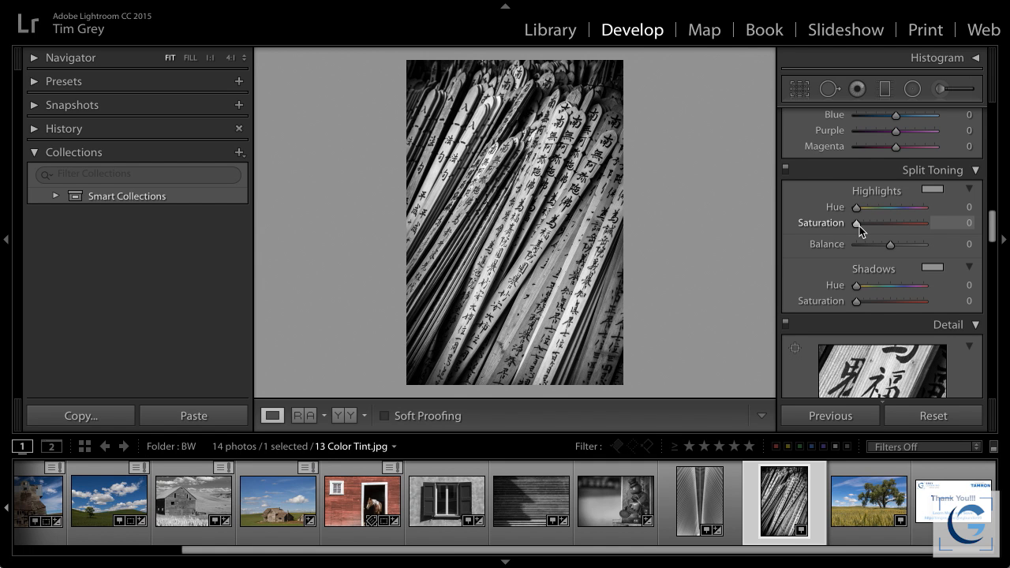
pyautogui.moveTo(857, 223); pyautogui.dragTo(900, 223)
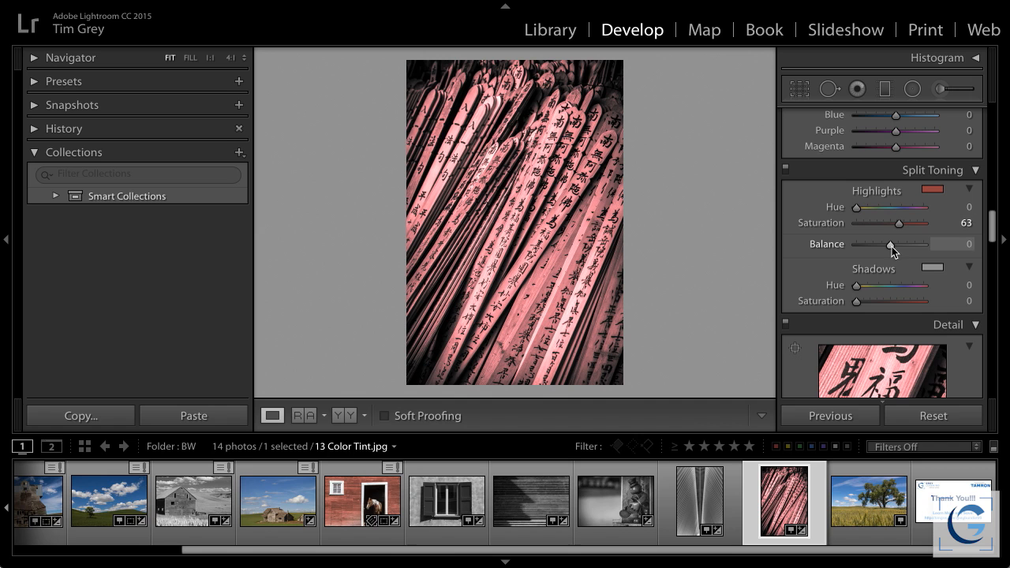
pyautogui.moveTo(894, 244); pyautogui.dragTo(947, 251)
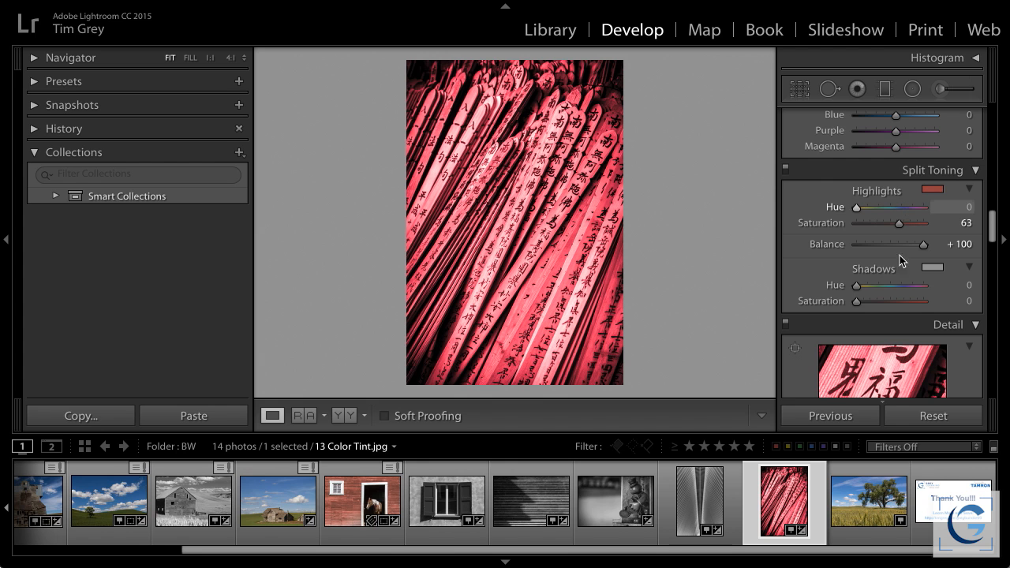
pyautogui.moveTo(857, 208); pyautogui.dragTo(884, 224)
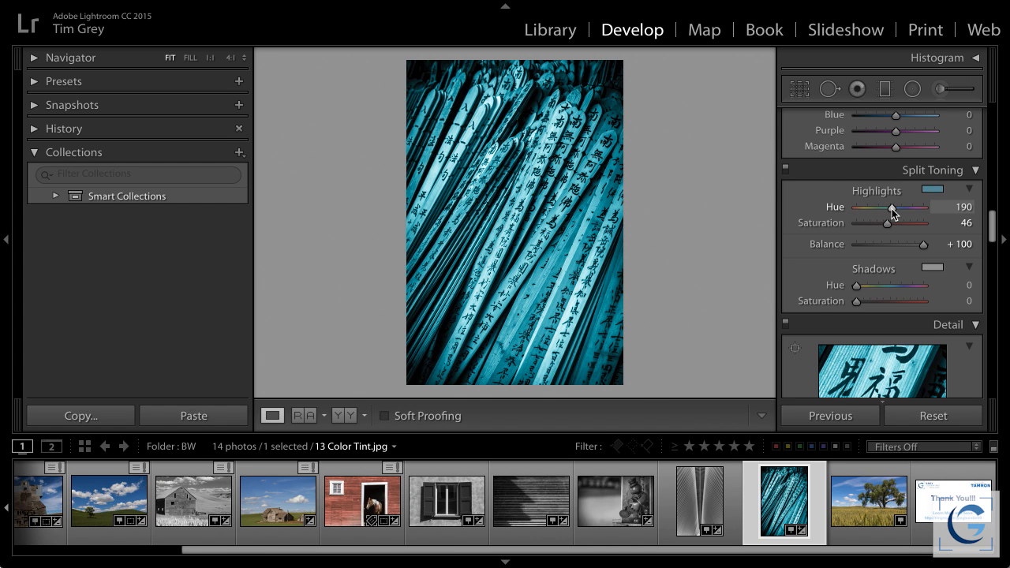
pyautogui.moveTo(892, 212); pyautogui.dragTo(868, 223)
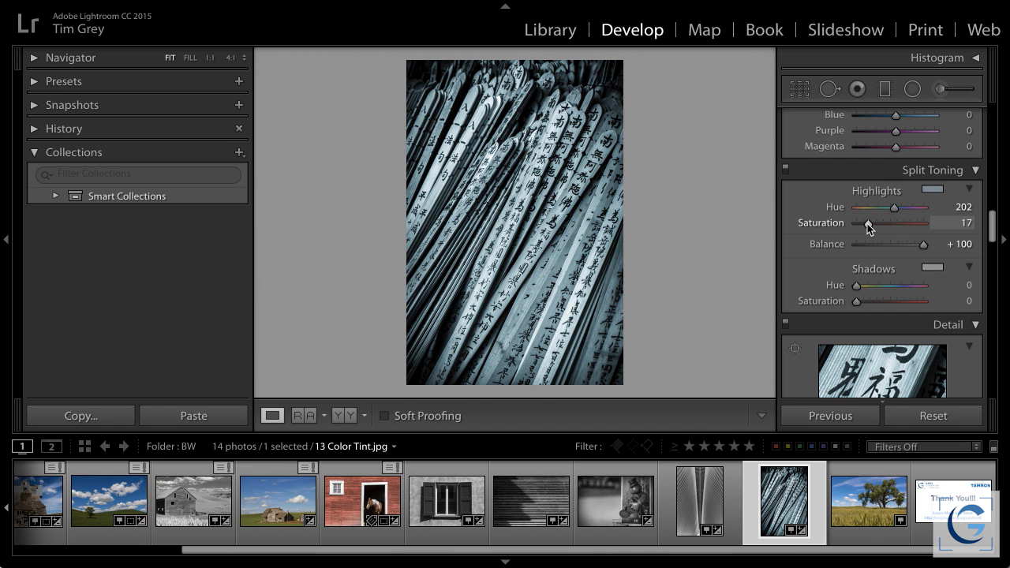
# Switch to Bridge and open 14 Split Toning.psd in Photoshop
pyautogui.press('super+Tab')
pyautogui.press('super+Tab')
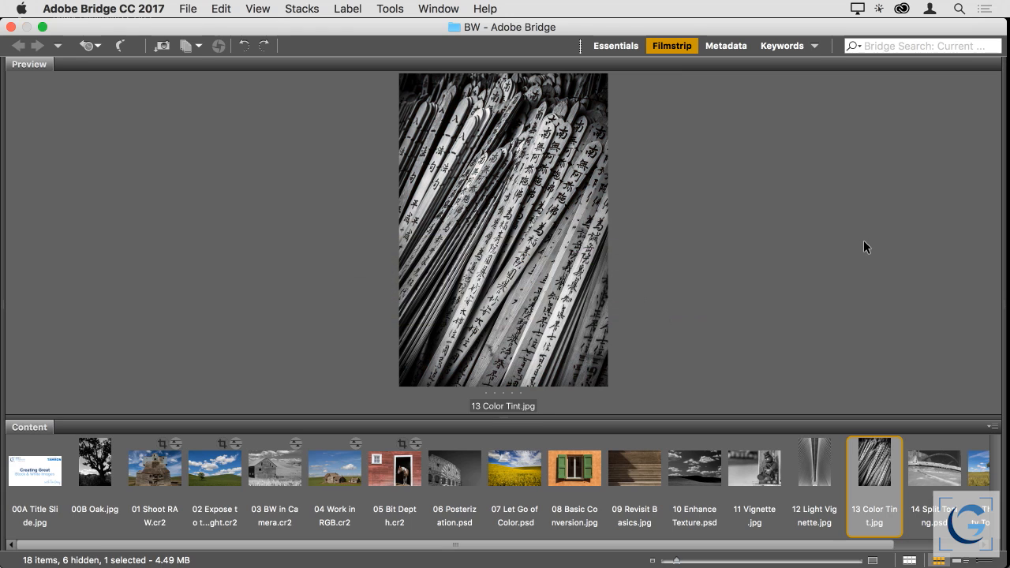
pyautogui.doubleClick(917, 466)
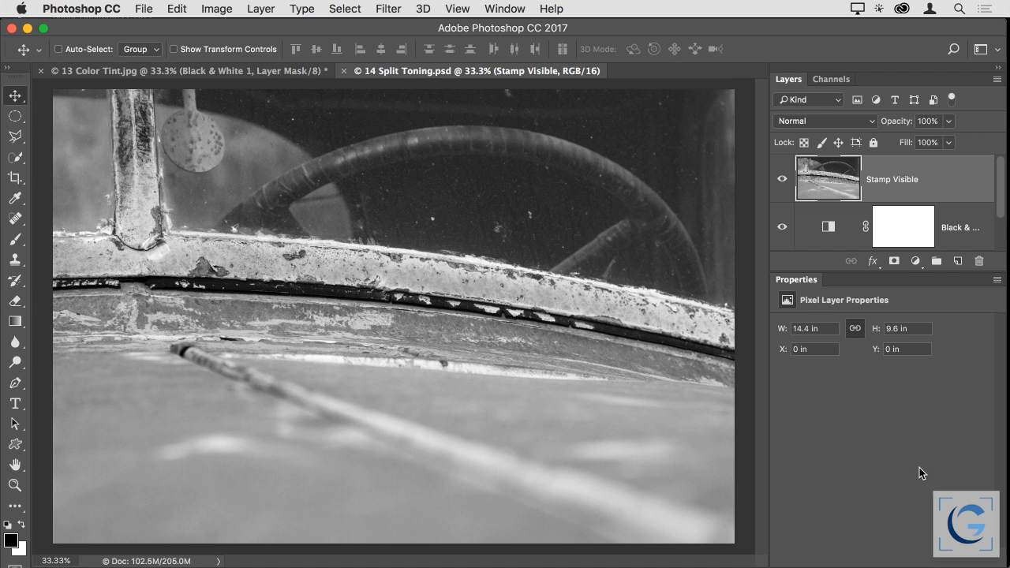
# Switch to Lightroom and split-tone 13 Color Tint.jpg with Highlights Hue 126, Saturation 32, Shadows Hue 334, Saturation 41 and Balance −1
pyautogui.press('super+Tab')
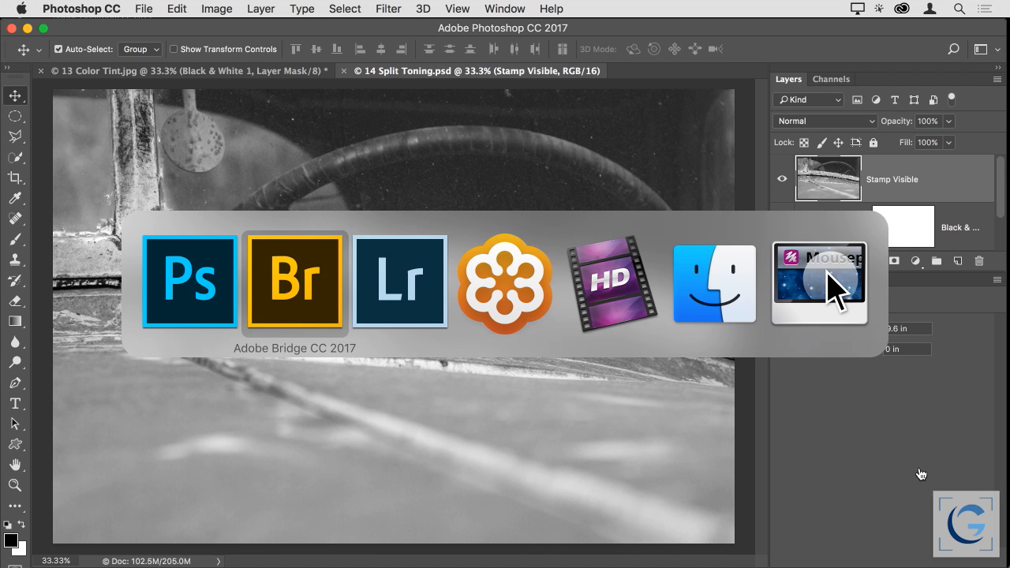
pyautogui.press('super+Tab')
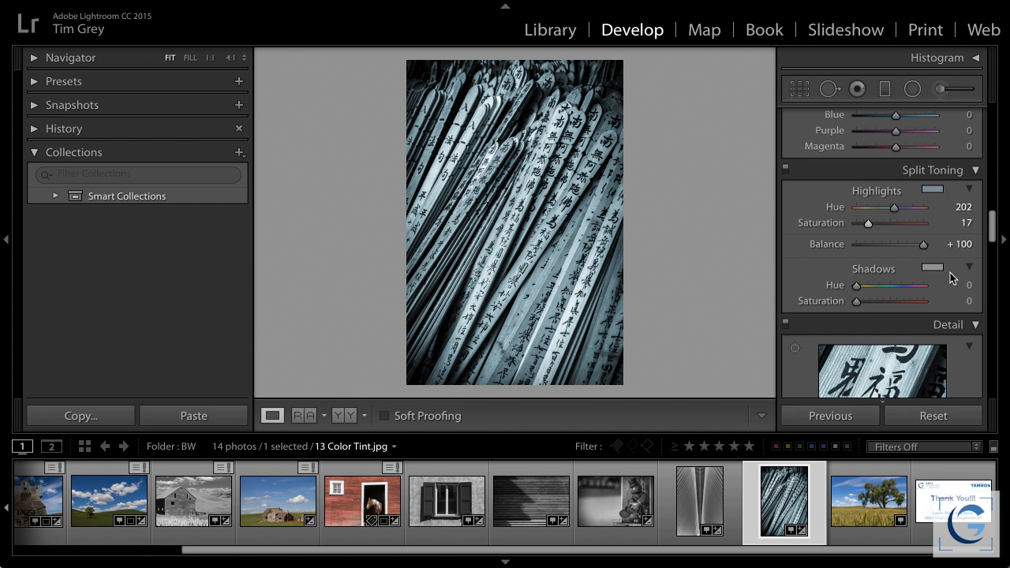
pyautogui.moveTo(926, 245); pyautogui.dragTo(890, 245)
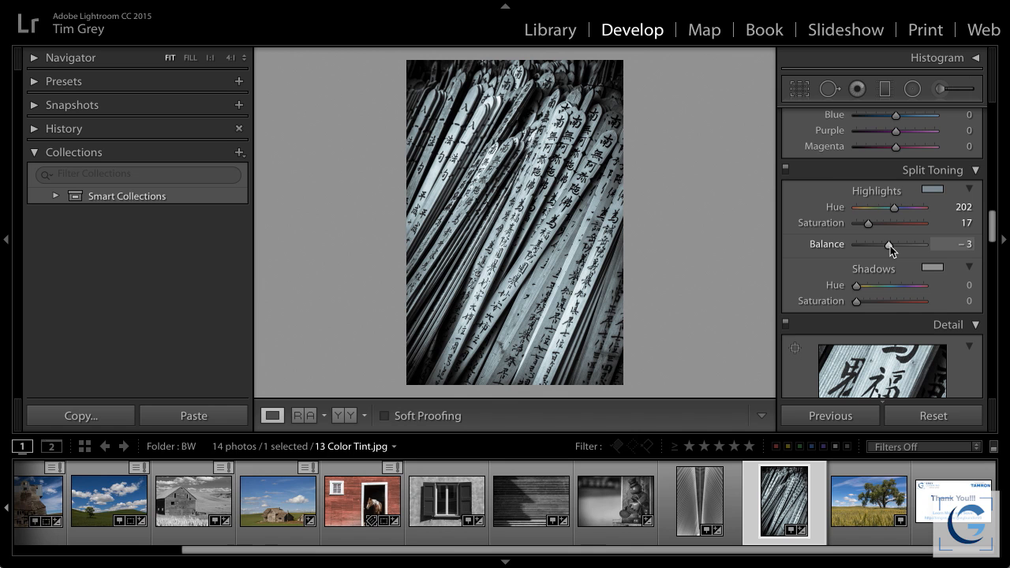
pyautogui.moveTo(858, 300); pyautogui.dragTo(919, 290)
pyautogui.moveTo(894, 208); pyautogui.dragTo(880, 209)
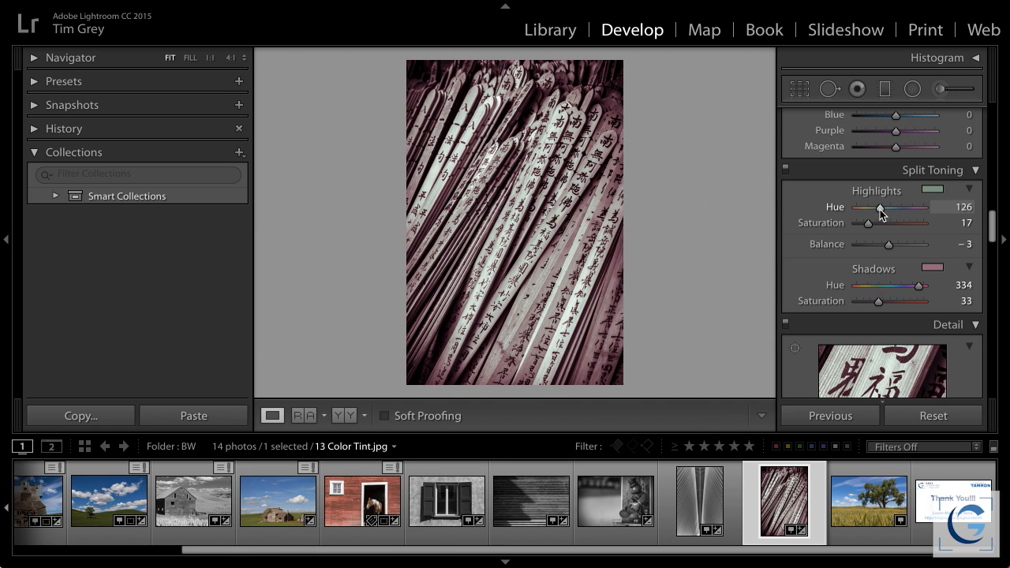
pyautogui.moveTo(879, 302); pyautogui.dragTo(886, 302)
pyautogui.moveTo(879, 223); pyautogui.dragTo(890, 246)
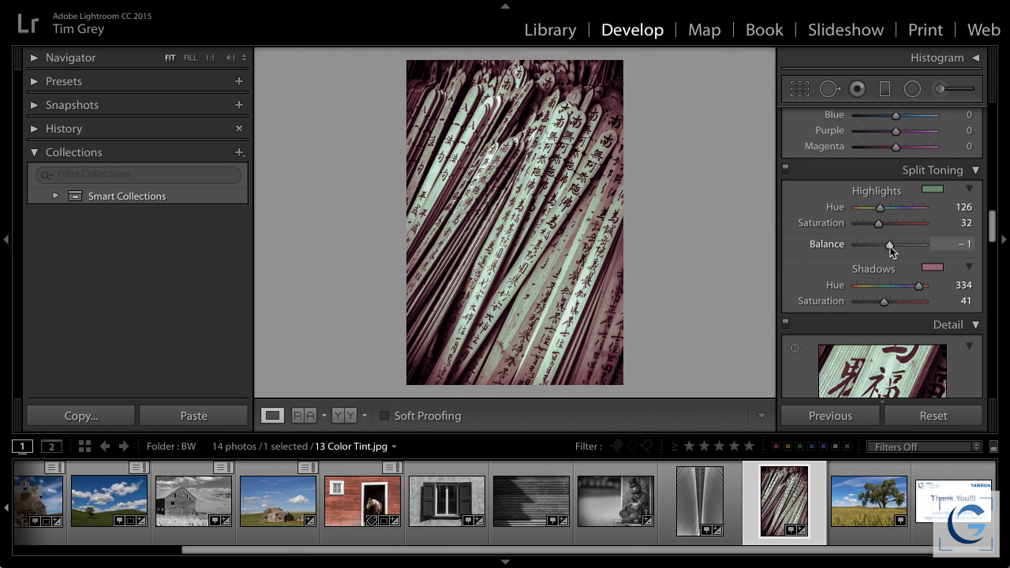
pyautogui.scroll(1, 890, 246)
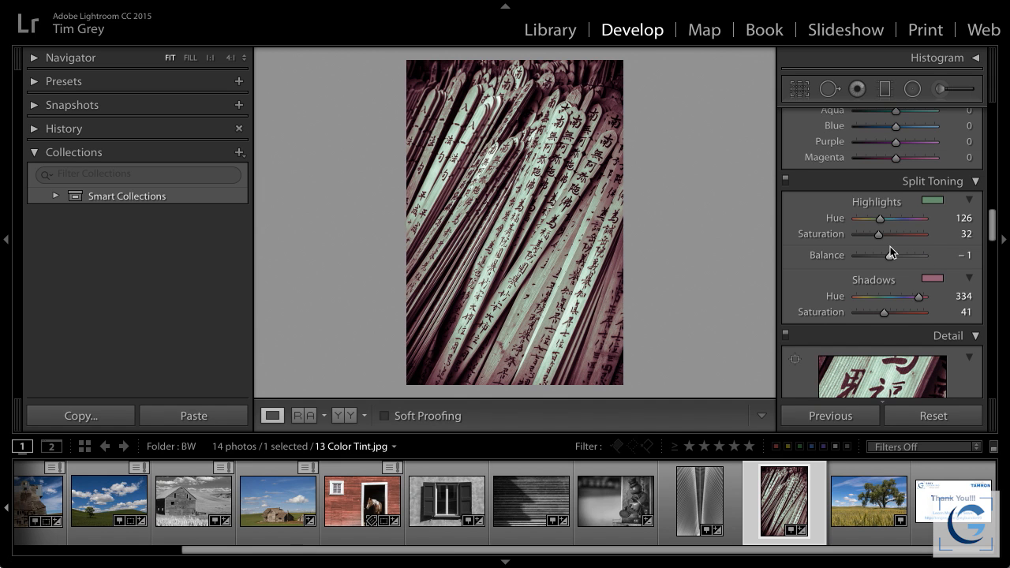
# Switch to Photoshop and delete the Stamp Visible layer from 14 Split Toning.psd after reviewing the layers beneath it
pyautogui.press('super+Tab')
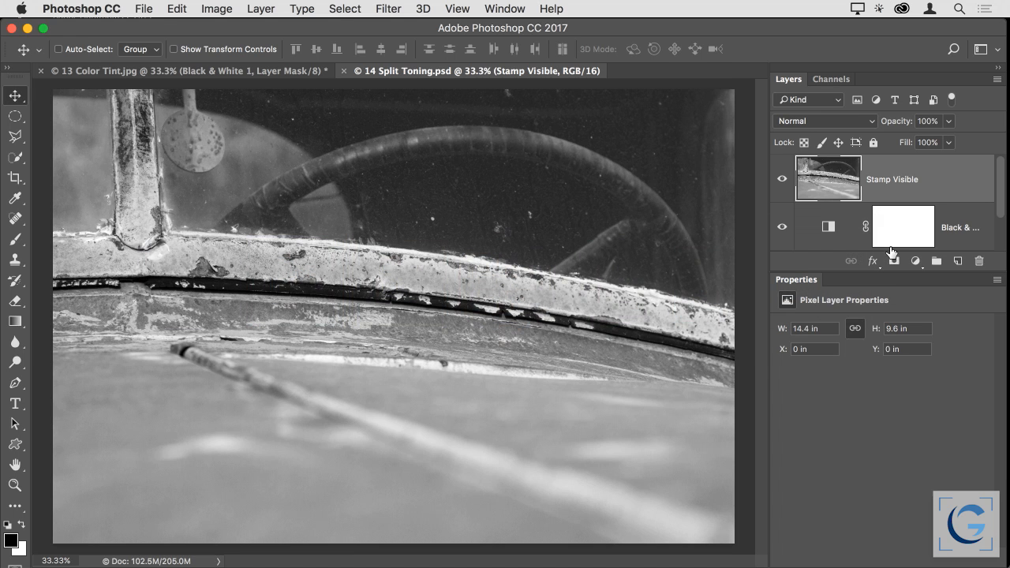
pyautogui.scroll(-3, 933, 207)
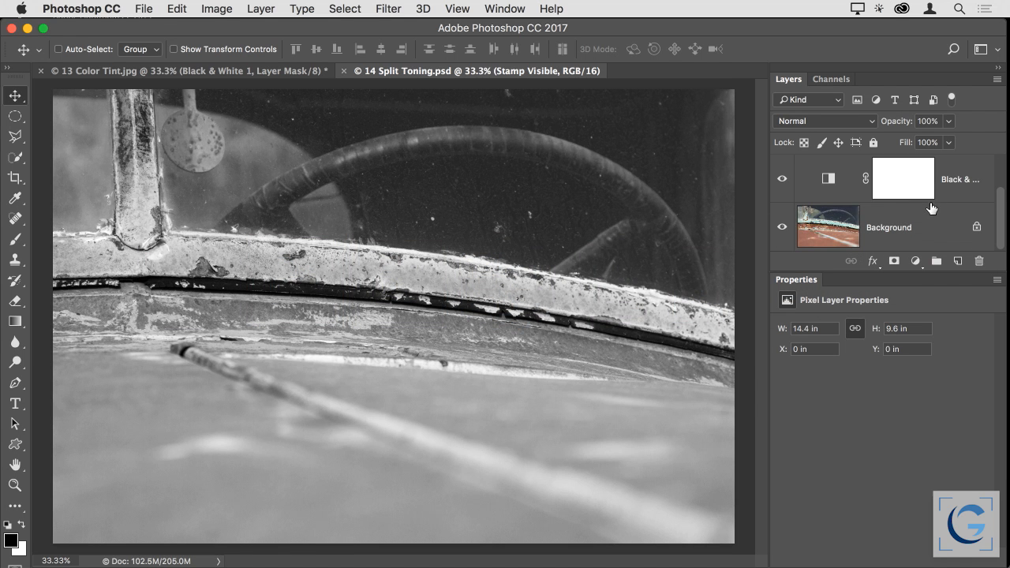
pyautogui.click(836, 170)
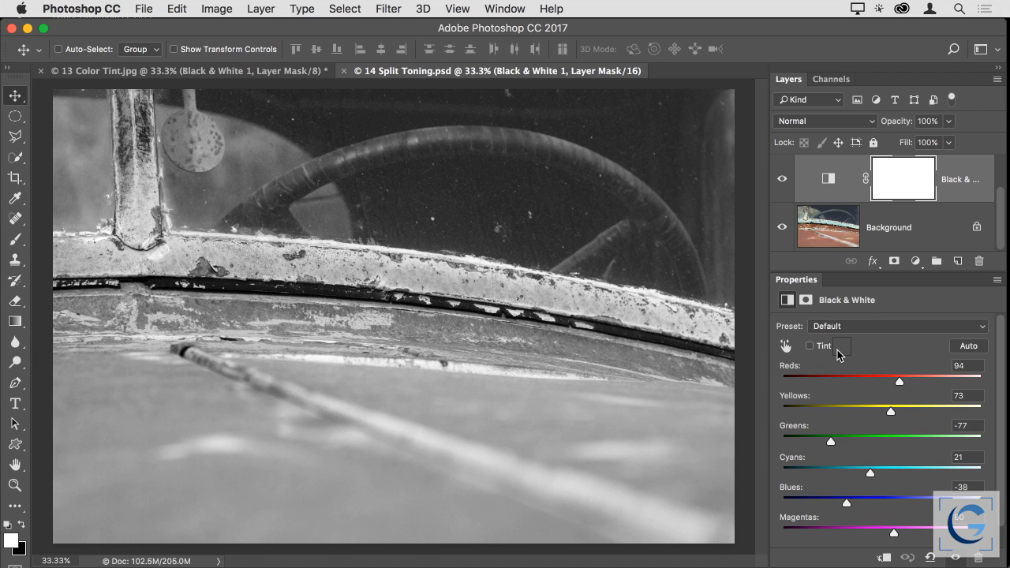
pyautogui.click(840, 235)
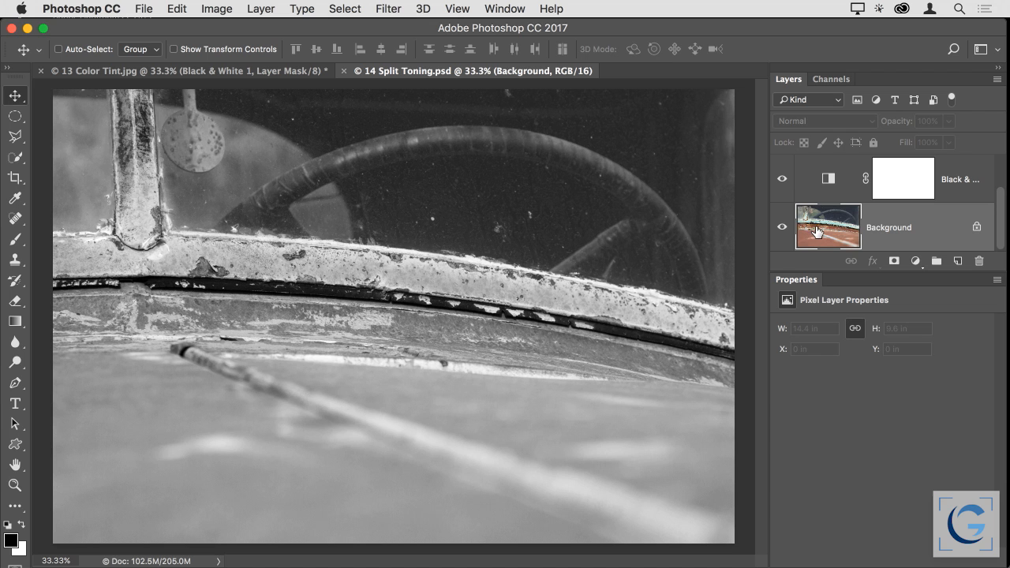
pyautogui.click(830, 184)
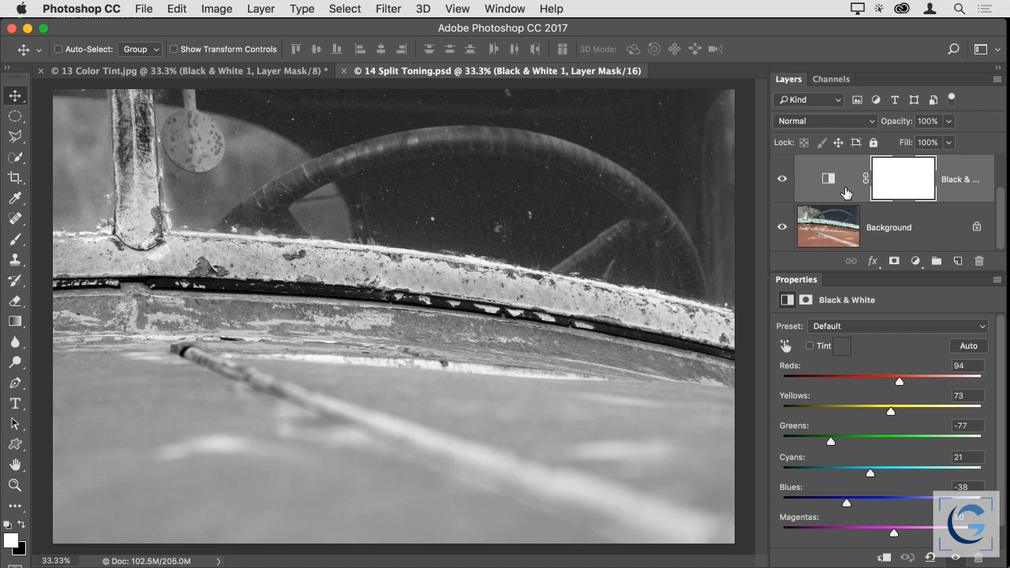
pyautogui.press('super+alt+shift+e')
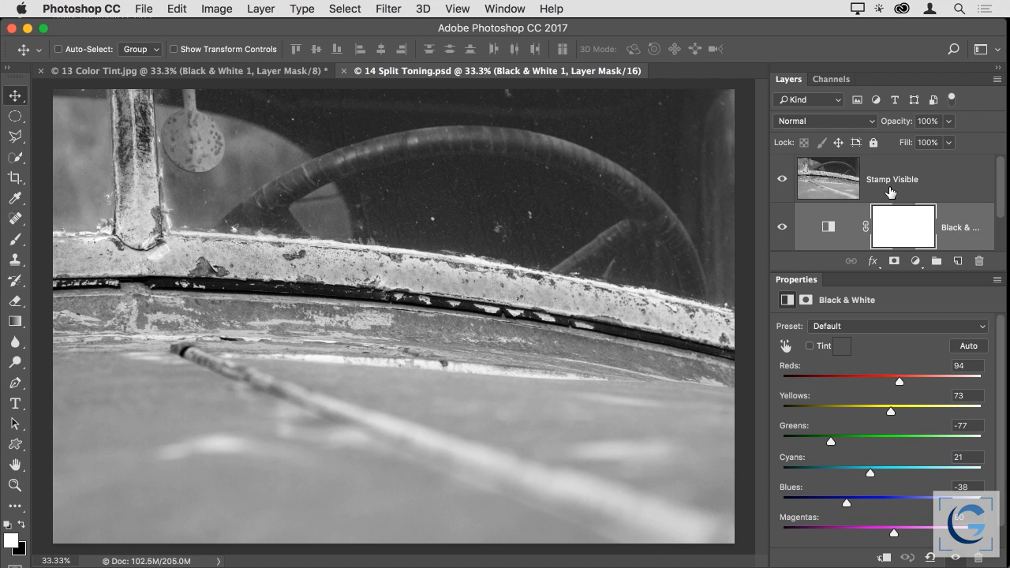
pyautogui.click(835, 181)
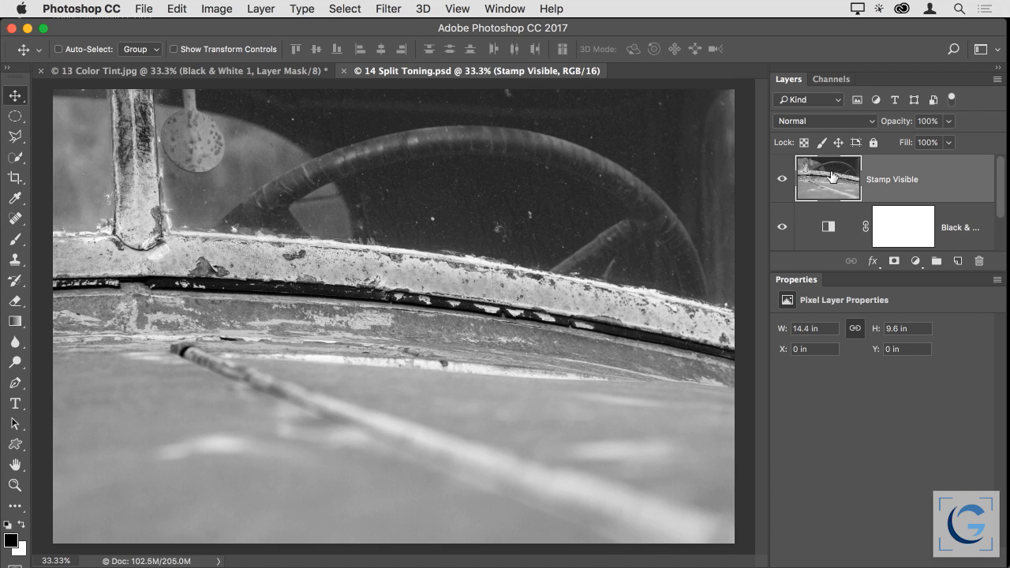
pyautogui.moveTo(832, 182); pyautogui.dragTo(980, 263)
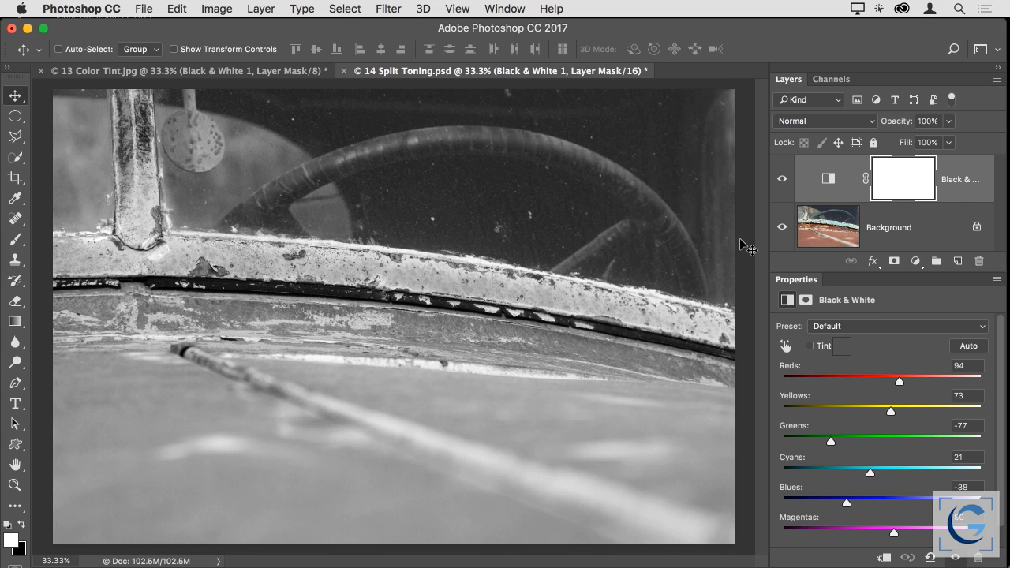
# Add a new layer above the Black & White adjustment and stamp all visible layers into it
pyautogui.press('super')
pyautogui.press('alt+shift+super+n')
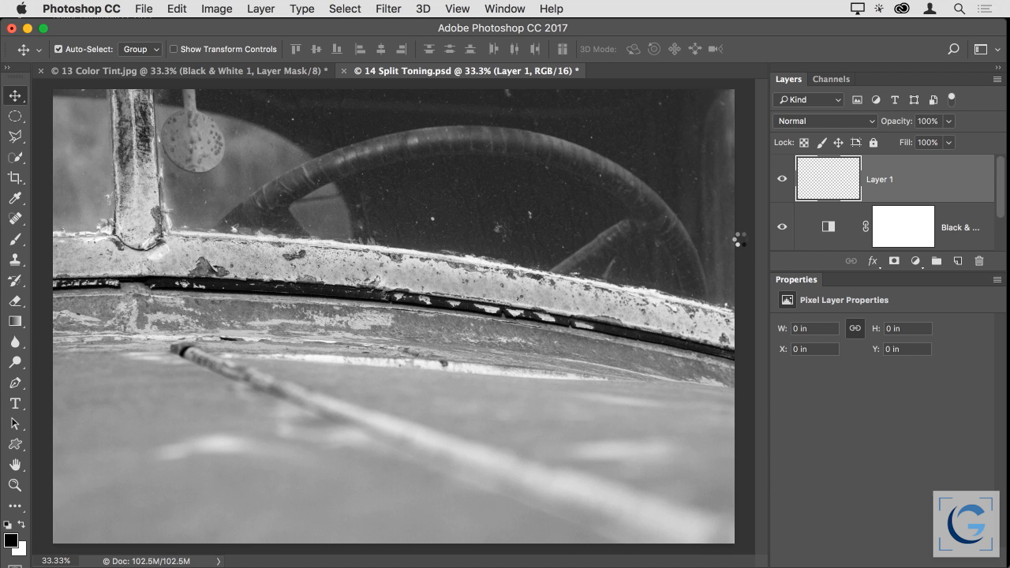
pyautogui.press('super+alt+shift+e')
pyautogui.press('super')
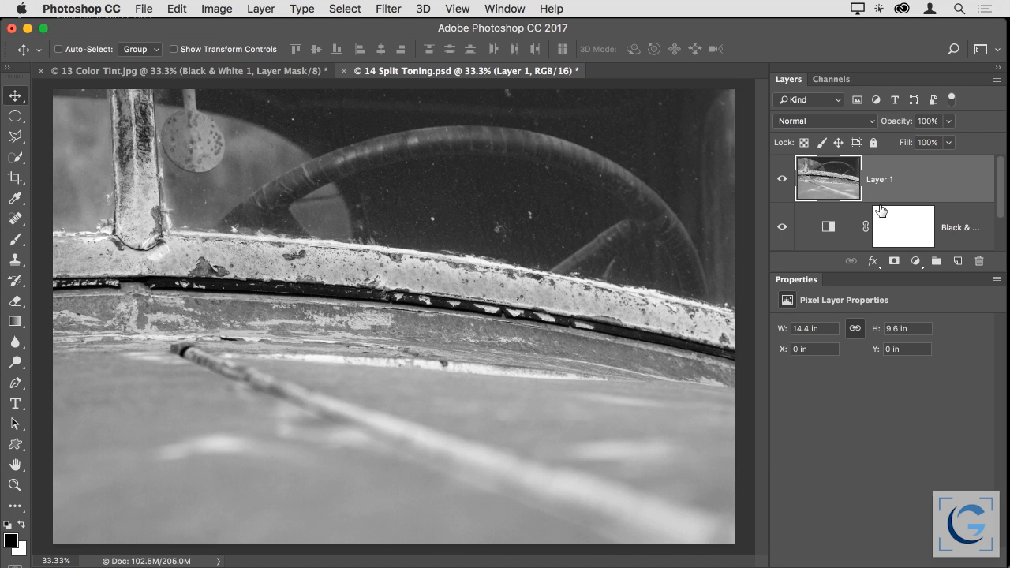
pyautogui.scroll(-3, 869, 209)
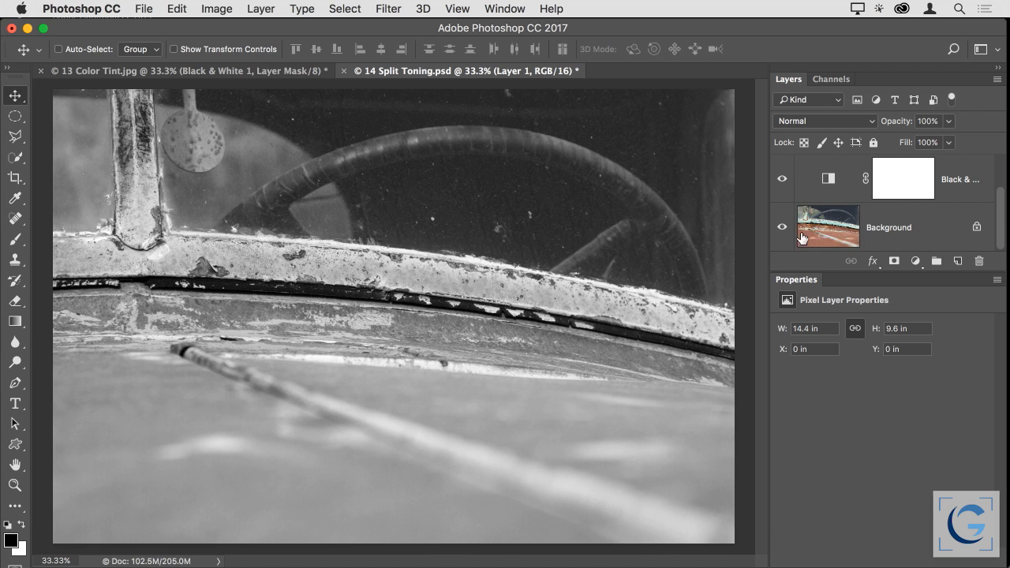
pyautogui.scroll(3, 835, 196)
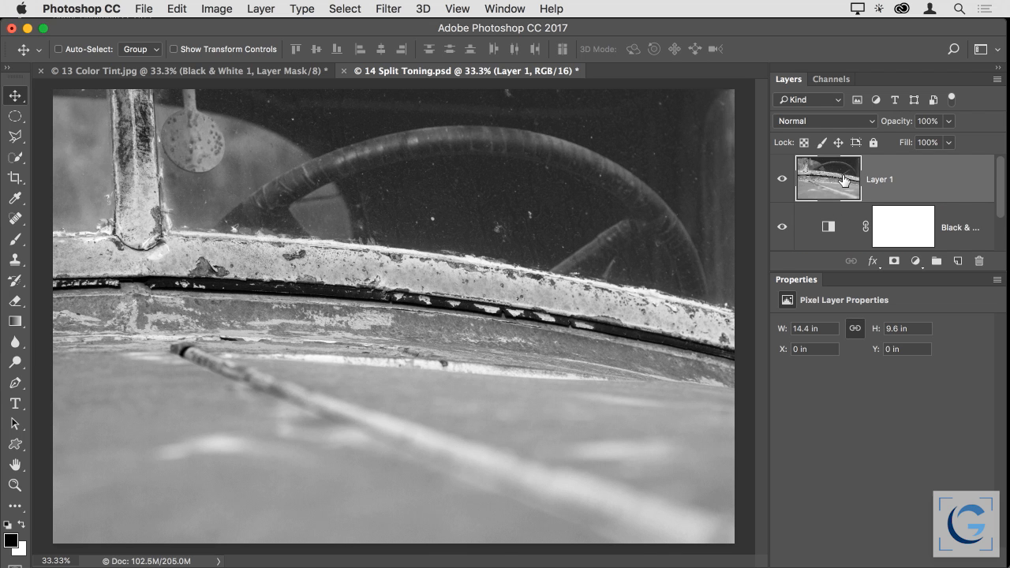
# Open the Camera Raw Filter on the stamped layer and display its Split Toning settings
pyautogui.click(391, 11)
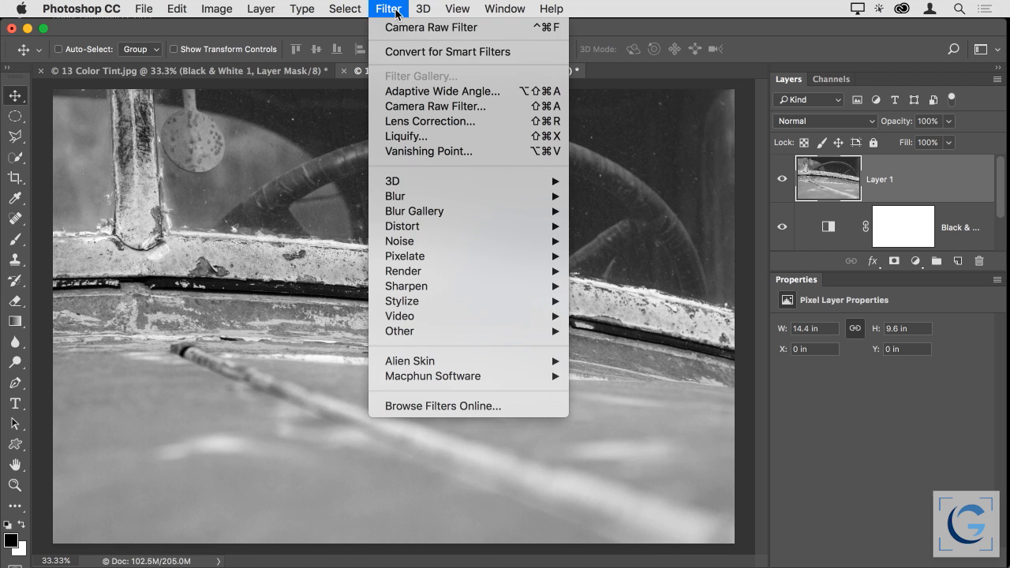
pyautogui.click(399, 106)
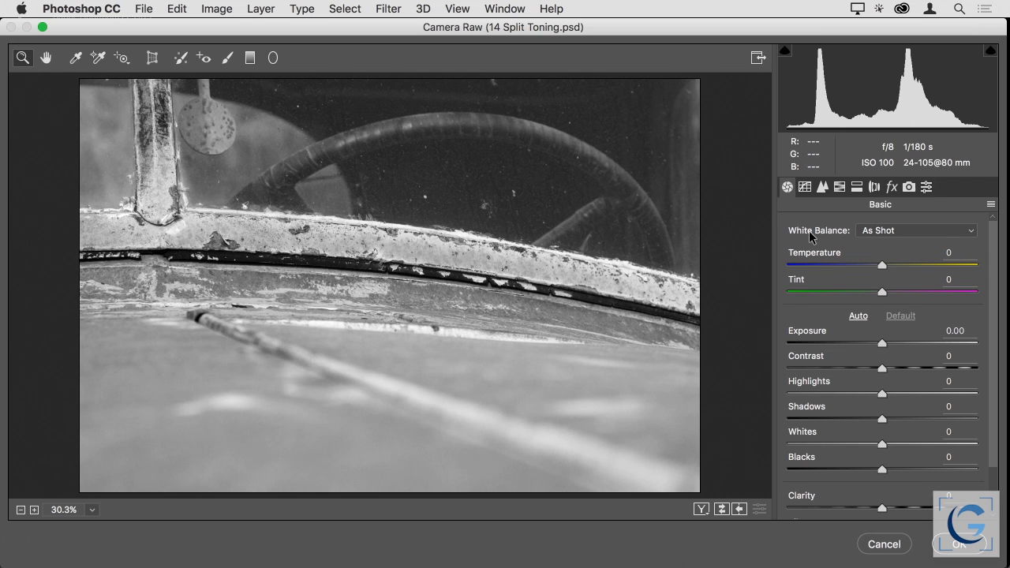
pyautogui.click(892, 187)
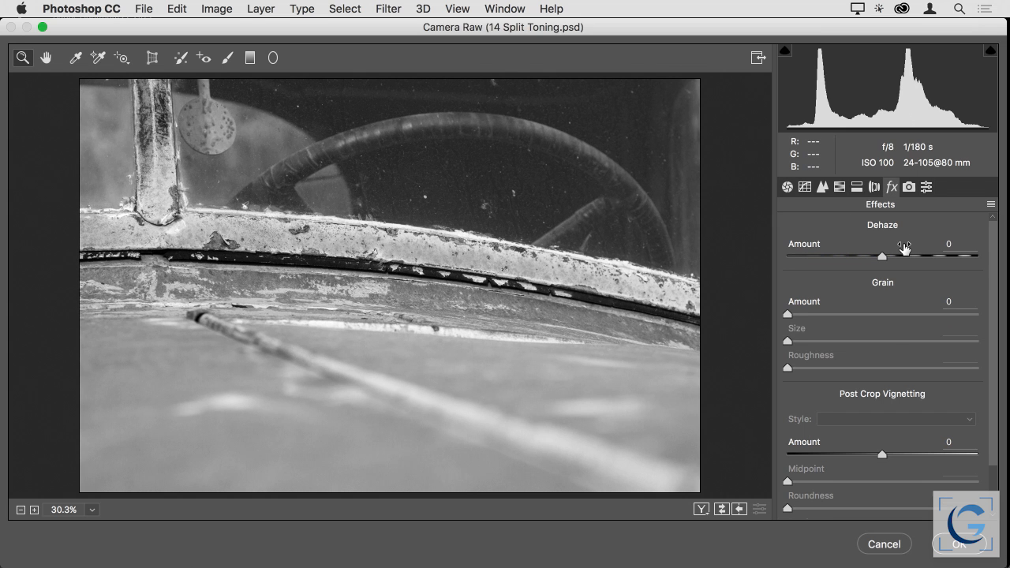
pyautogui.scroll(-2, 905, 247)
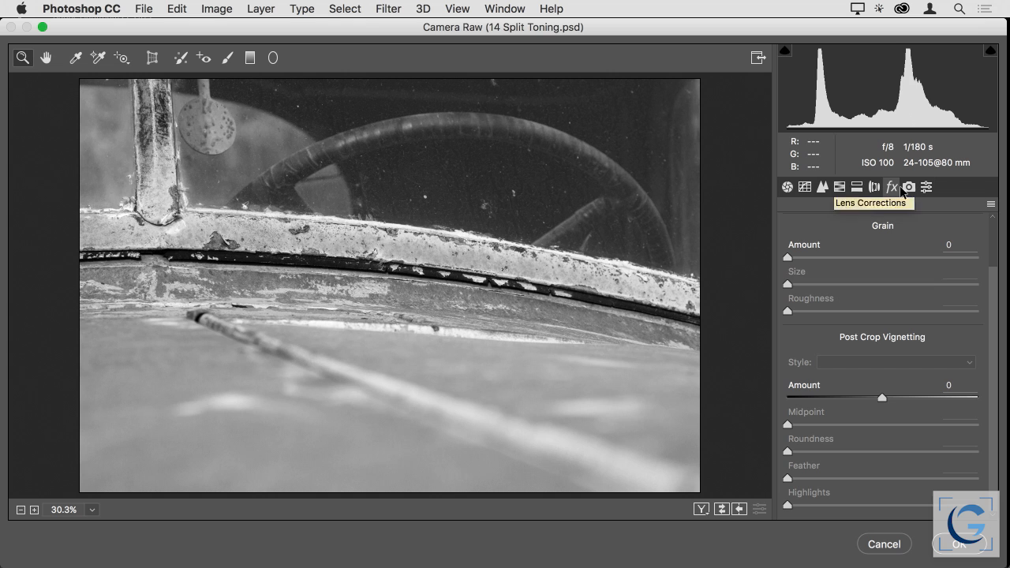
pyautogui.click(857, 187)
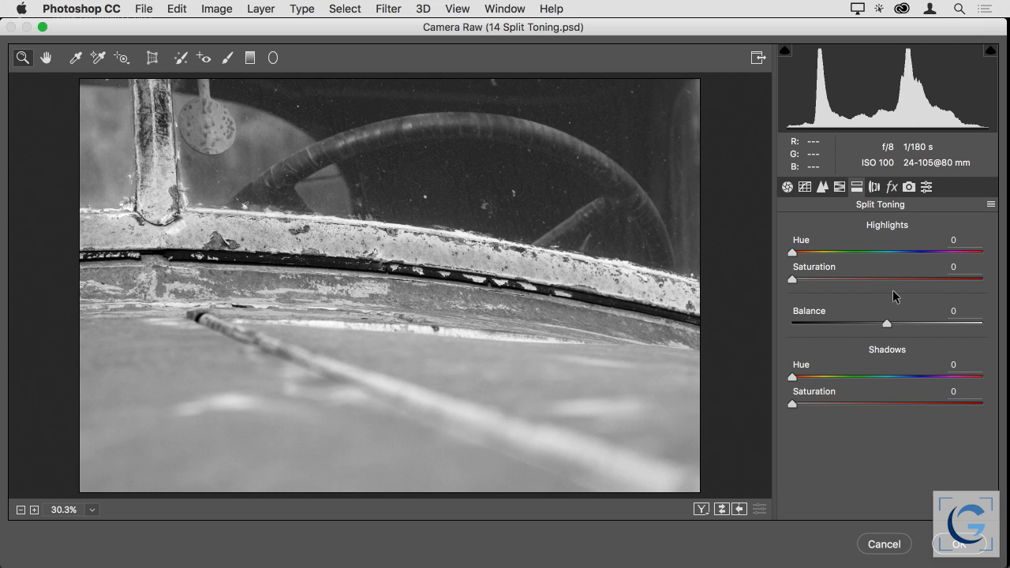
# Tone the highlights with Hue 213 and Saturation 27, and the shadows with Hue 297 and Saturation 20
pyautogui.moveTo(792, 252); pyautogui.dragTo(904, 253)
pyautogui.moveTo(792, 280); pyautogui.dragTo(837, 280)
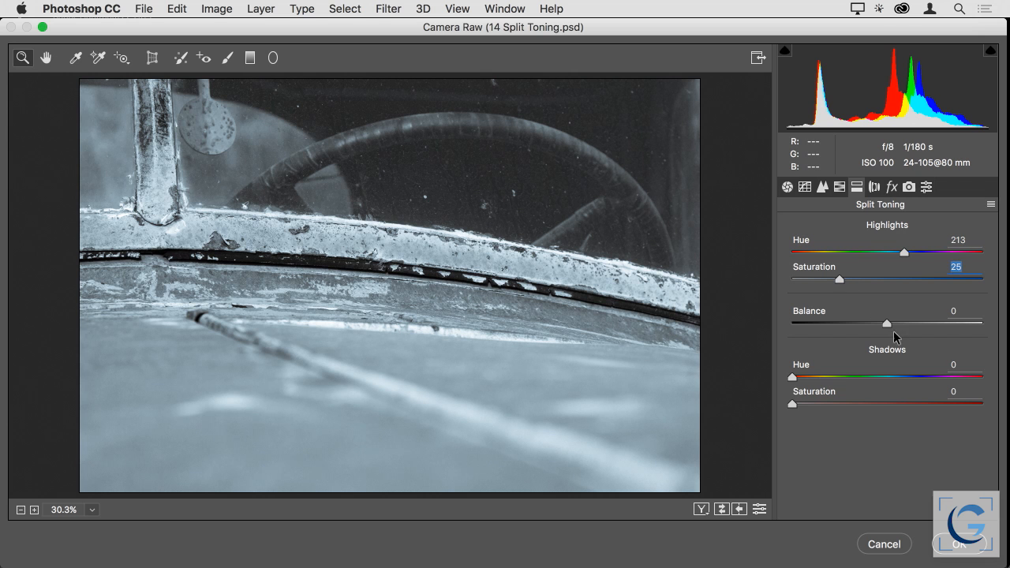
pyautogui.moveTo(791, 403); pyautogui.dragTo(947, 375)
pyautogui.moveTo(841, 278); pyautogui.dragTo(844, 277)
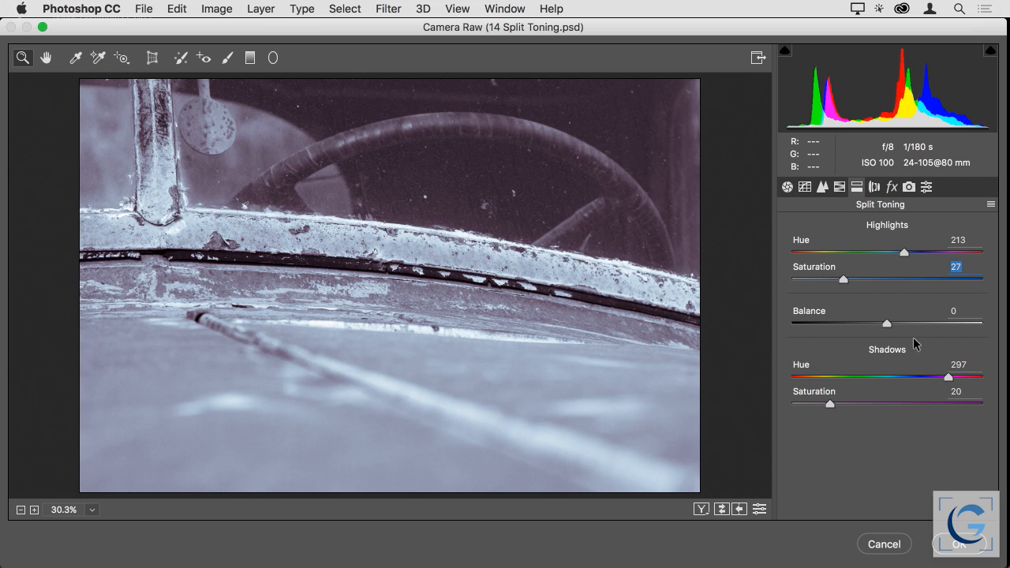
# Set the split toning Balance to +7, Highlights Saturation to 22 and Shadows Saturation to 15, and apply the filter
pyautogui.moveTo(885, 321)
pyautogui.mouseDown()
pyautogui.moveTo(865, 320)
pyautogui.moveTo(892, 321)
pyautogui.mouseUp()
pyautogui.moveTo(844, 279); pyautogui.dragTo(833, 279)
pyautogui.moveTo(829, 401); pyautogui.dragTo(819, 400)
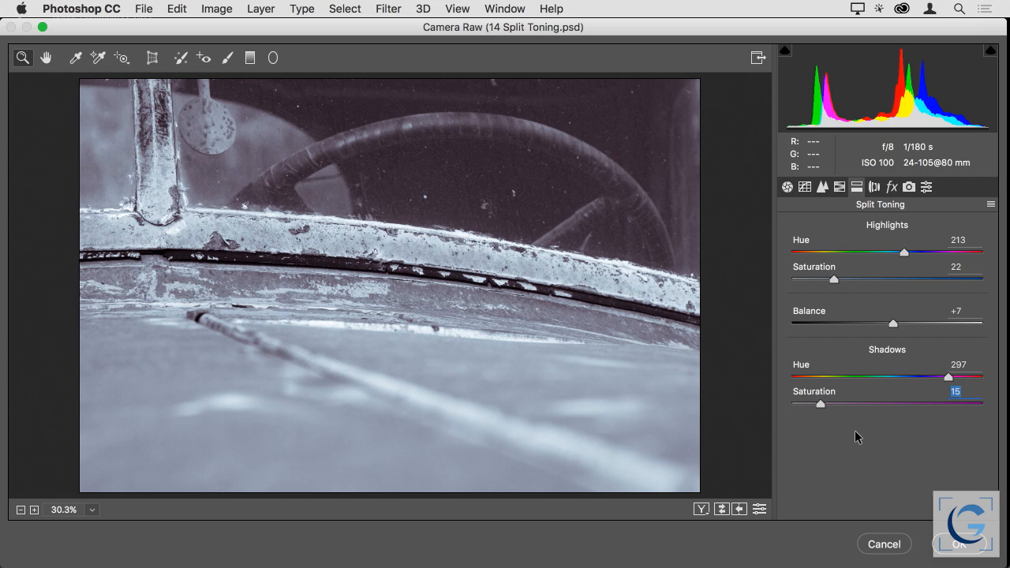
pyautogui.press('Return')
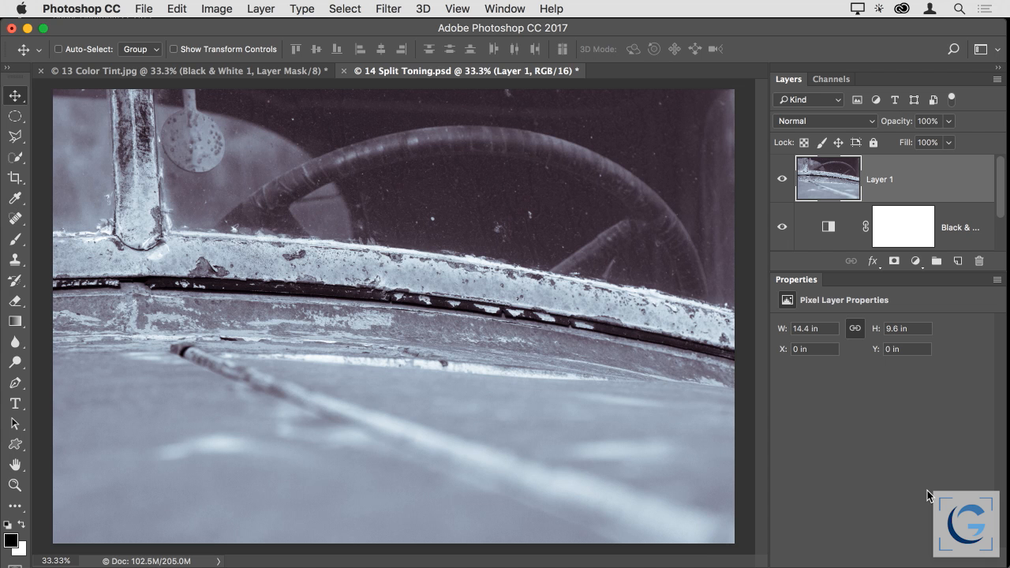
# Close 14 Split Toning.psd and 13 Color Tint.jpg without saving the changes
pyautogui.press('super+w')
pyautogui.press('super+d')
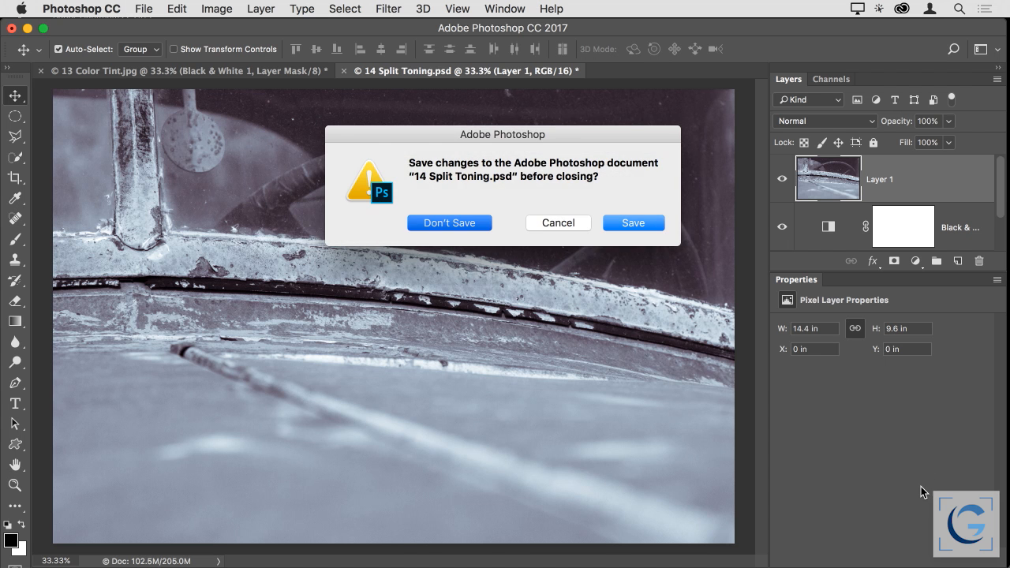
pyautogui.press('super+w')
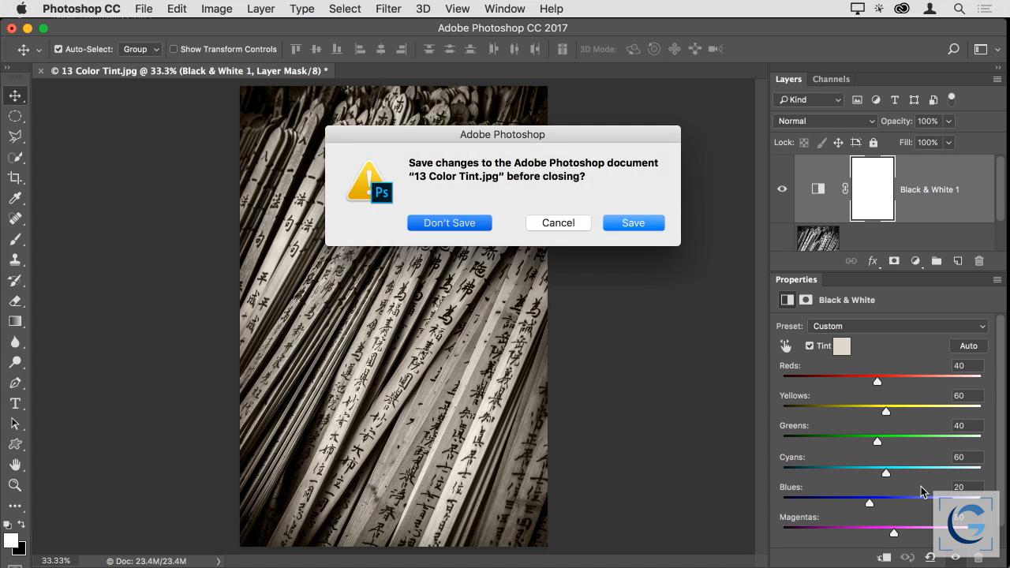
pyautogui.press('super+d')
# Switch to Bridge and open 15 Third-Party Tools.psd in Photoshop
pyautogui.press('super+Tab')
pyautogui.press('super+Tab')
pyautogui.hscroll(2, 884, 458)
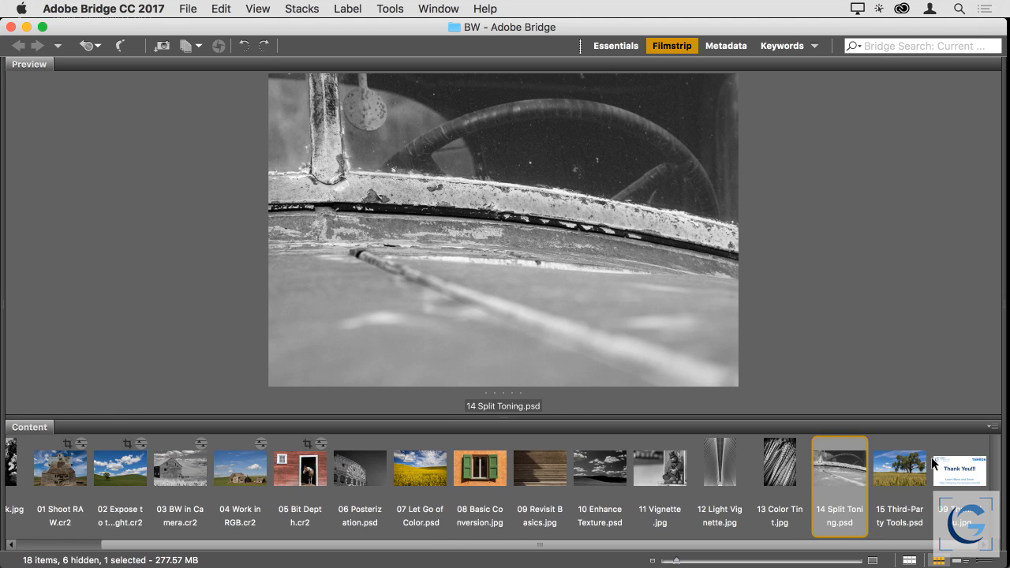
pyautogui.click(894, 459)
pyautogui.doubleClick(894, 458)
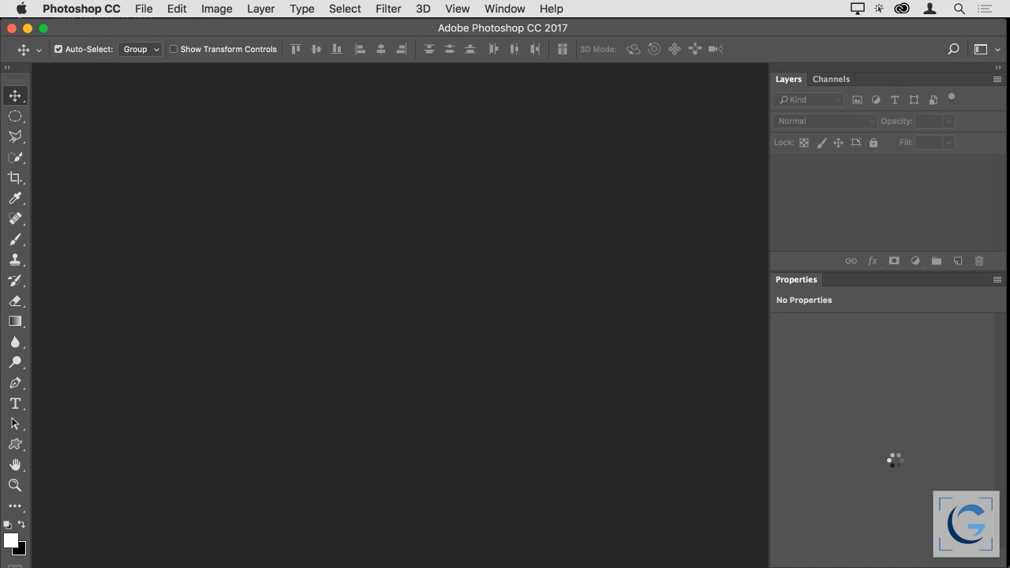
pyautogui.press('super+0')
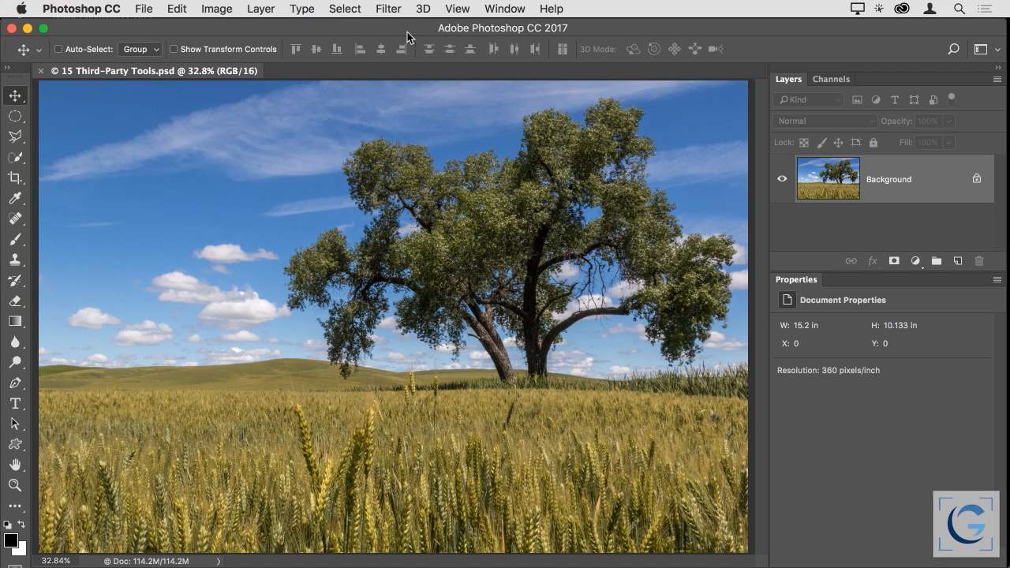
# Launch Macphun's Luminar filter on the wheat field and tree image
pyautogui.click(388, 14)
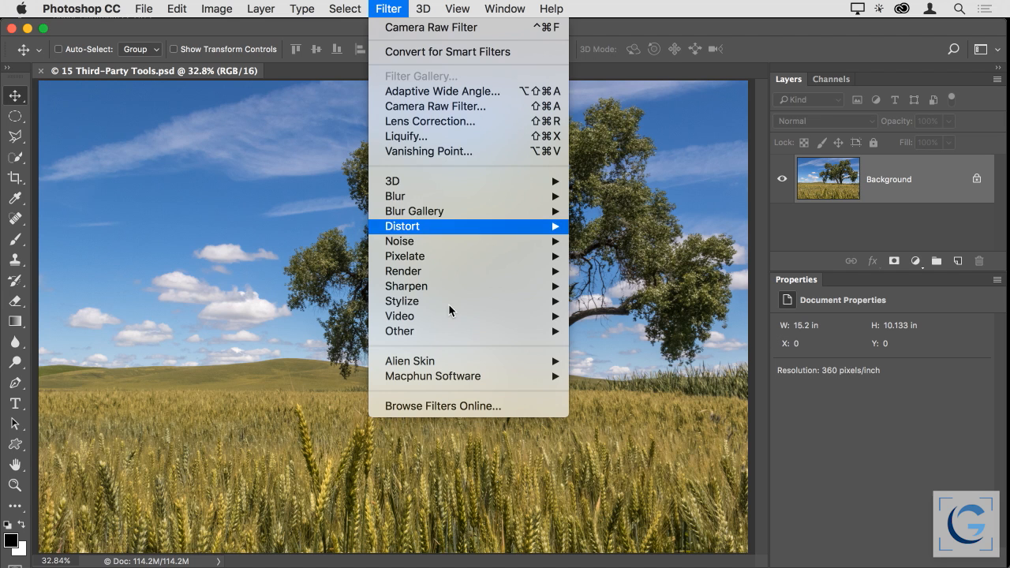
pyautogui.moveTo(484, 375)
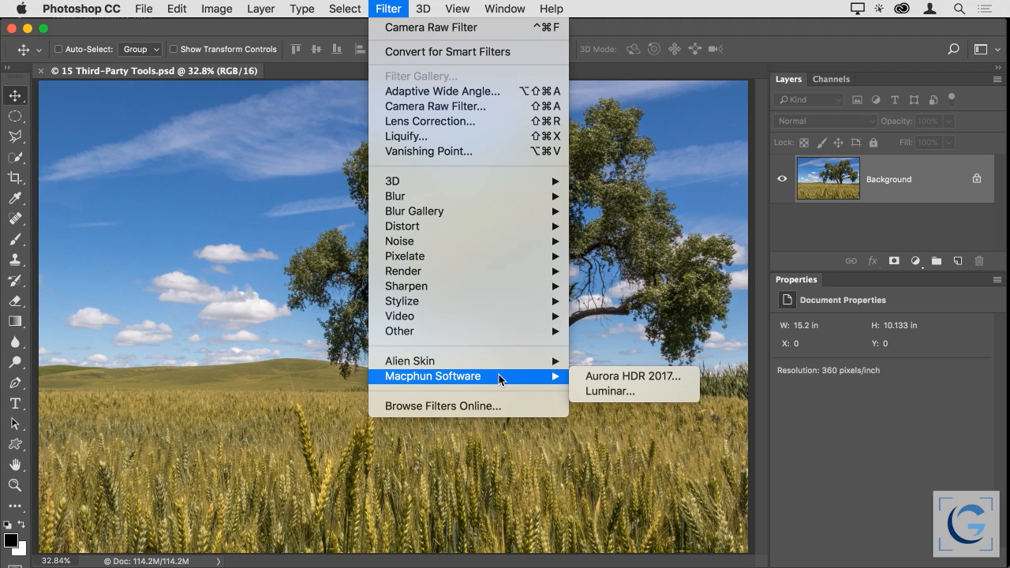
pyautogui.click(642, 393)
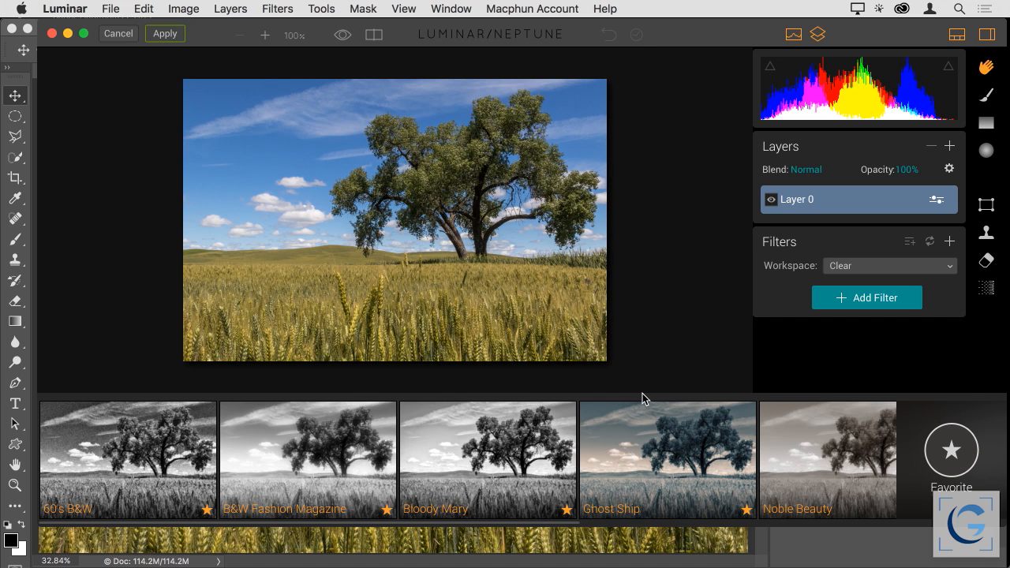
# Move the Luminar window to the screen's left edge and enlarge it to fill the screen
pyautogui.moveTo(193, 27); pyautogui.dragTo(156, 27)
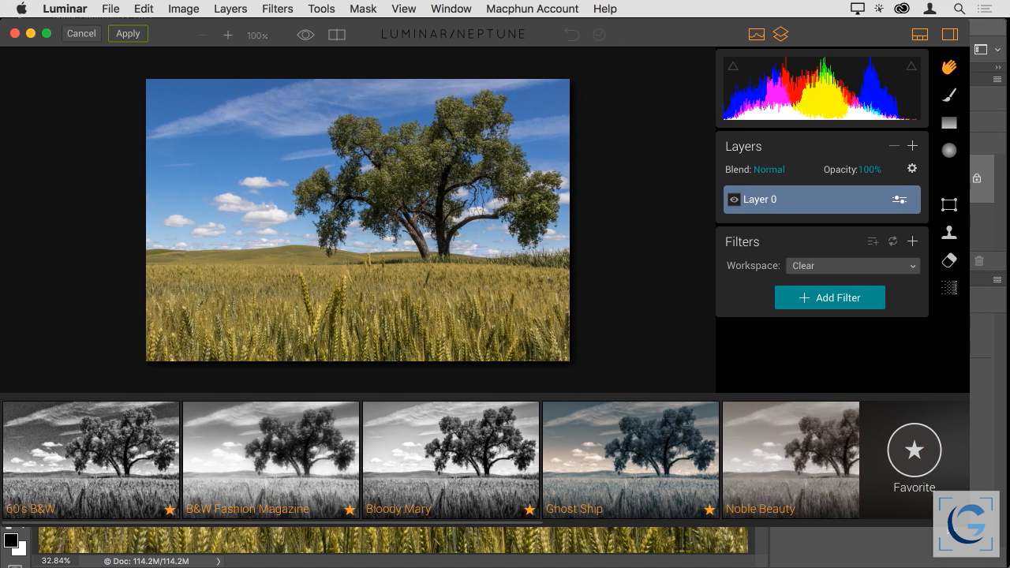
pyautogui.moveTo(968, 525); pyautogui.dragTo(1006, 566)
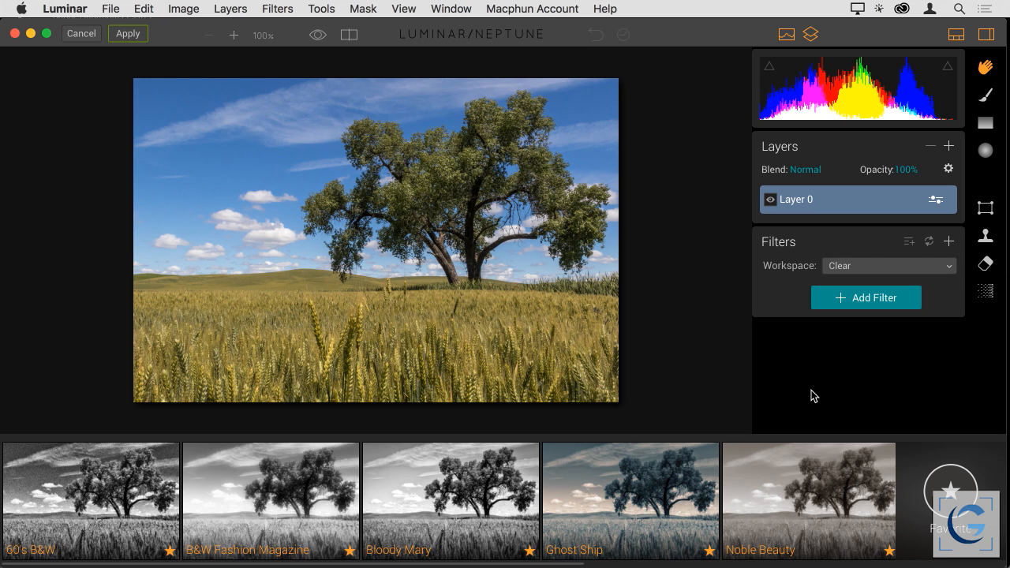
# Show all presets and browse their previews on the wheat field image for black-and-white looks
pyautogui.click(950, 485)
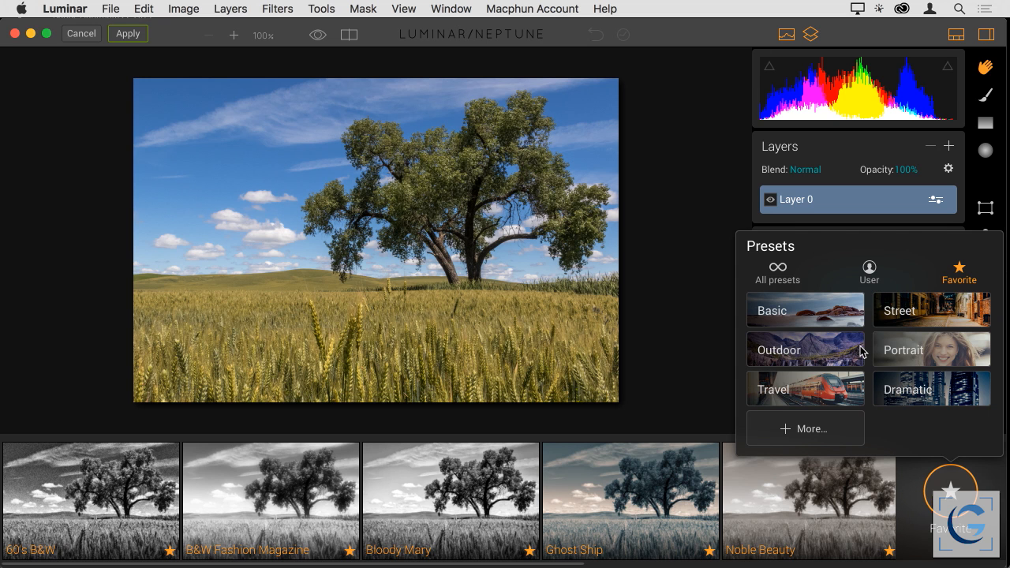
pyautogui.click(780, 274)
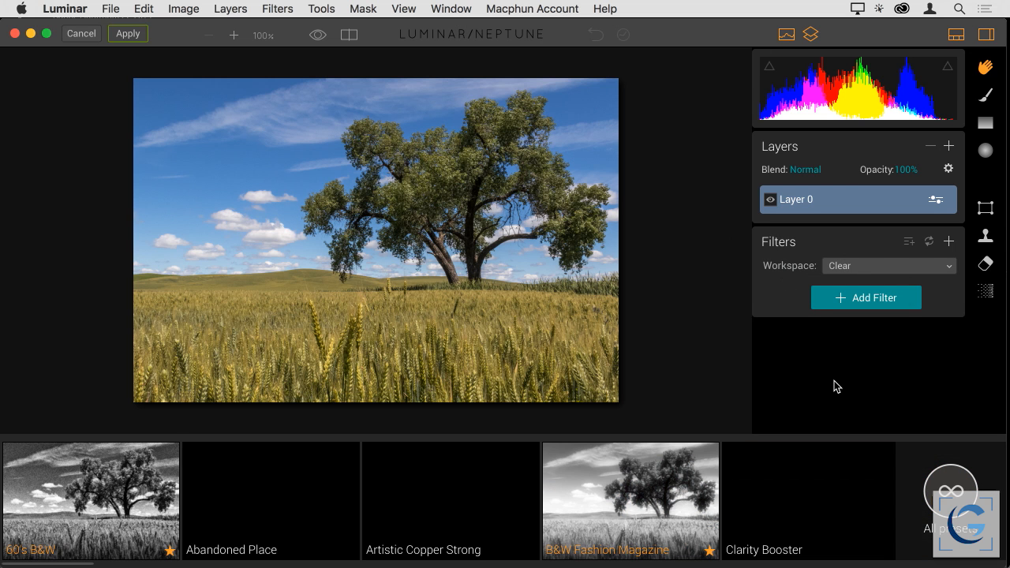
pyautogui.hscroll(10, 353, 499)
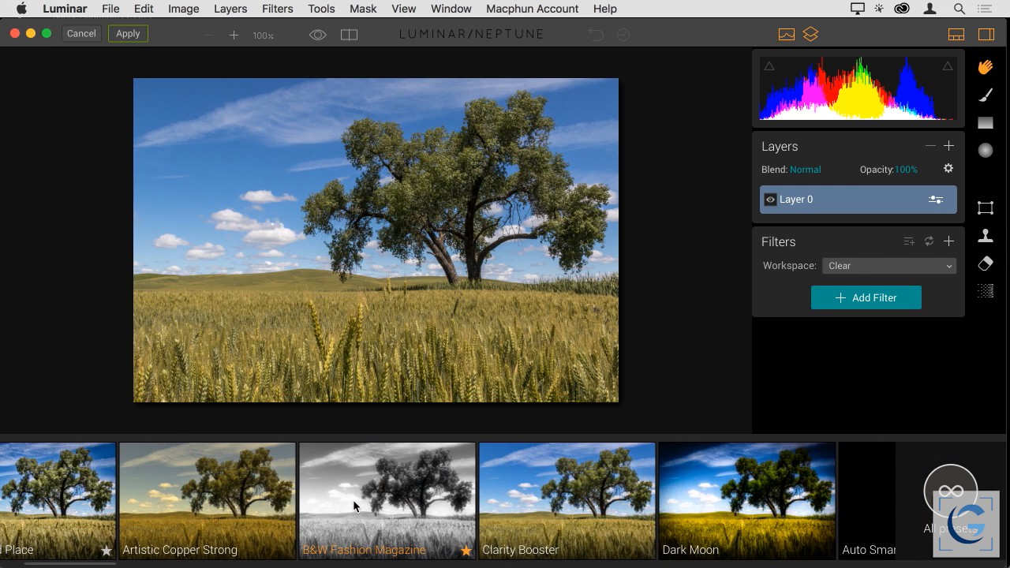
pyautogui.hscroll(10, 353, 500)
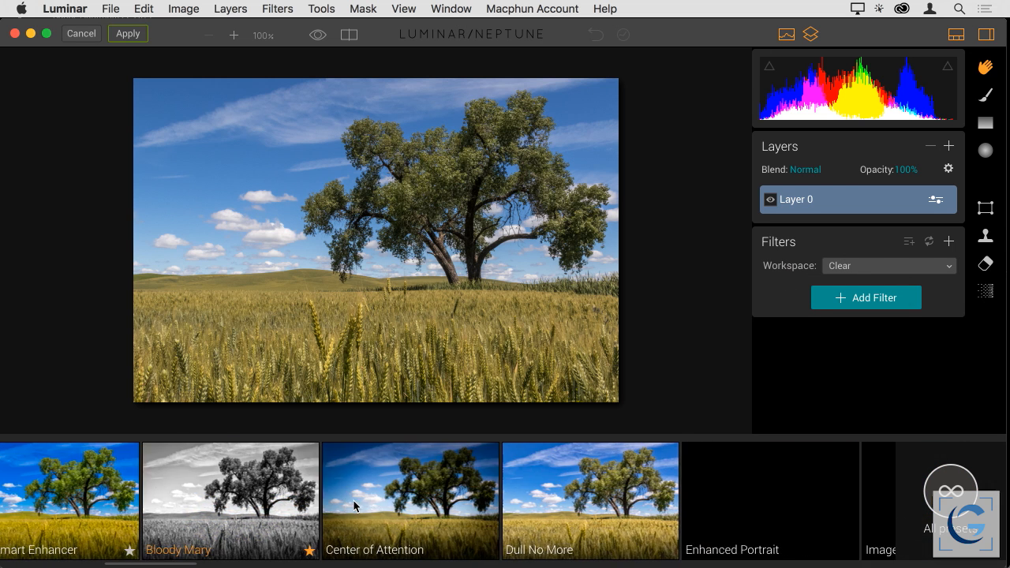
pyautogui.hscroll(10, 353, 500)
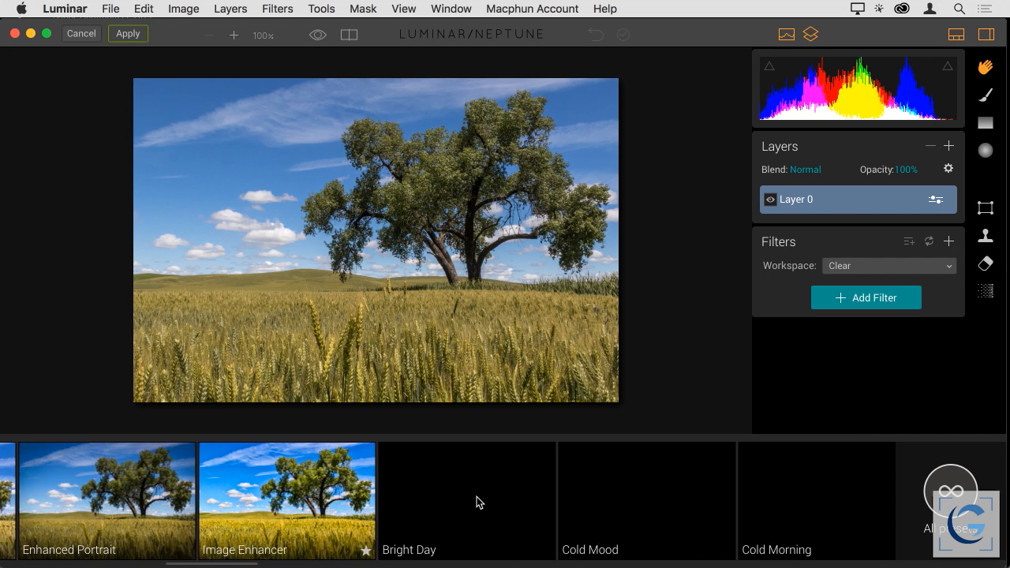
pyautogui.hscroll(10, 476, 502)
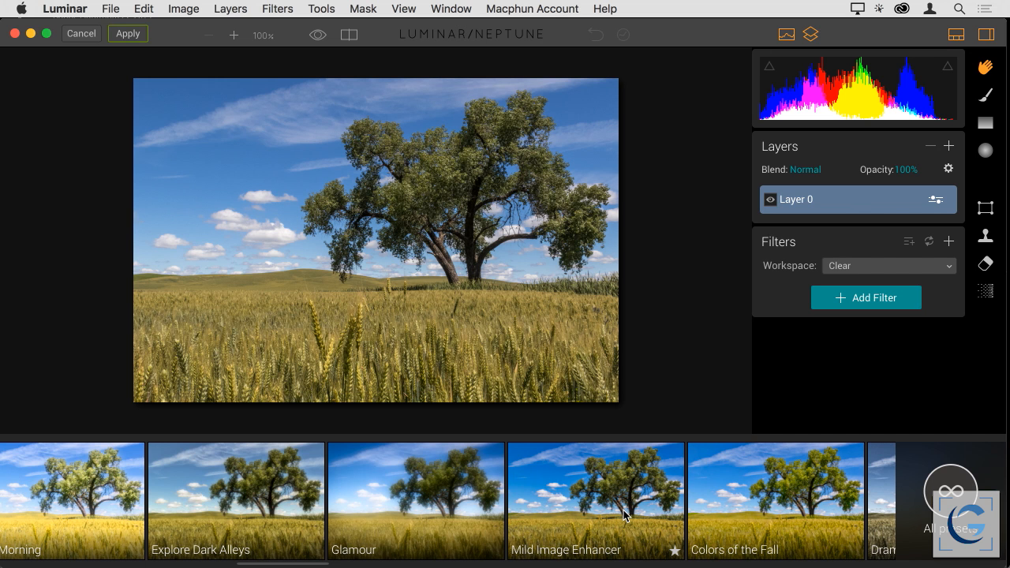
pyautogui.hscroll(5, 623, 514)
pyautogui.hscroll(6, 622, 512)
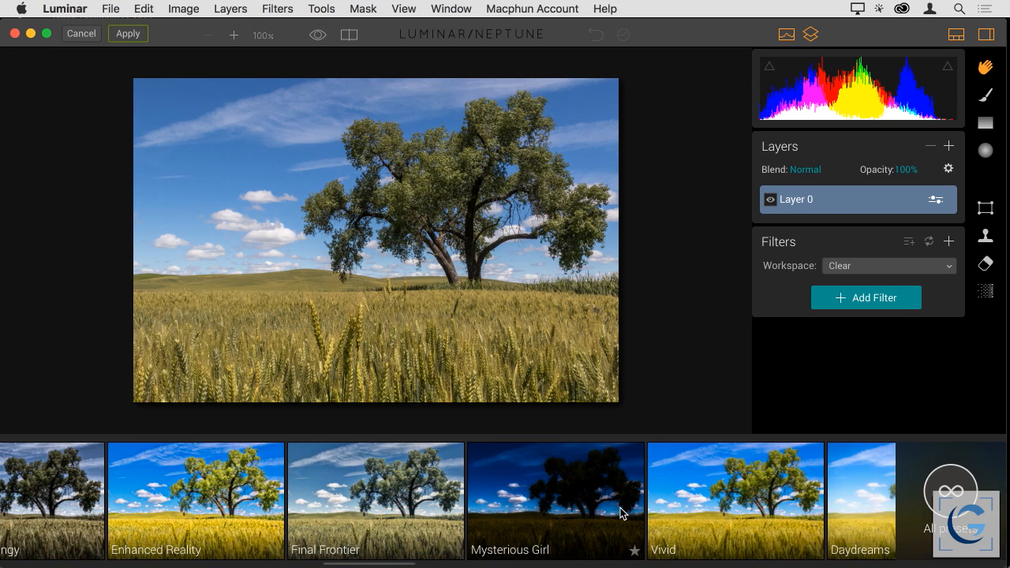
pyautogui.hscroll(5, 620, 513)
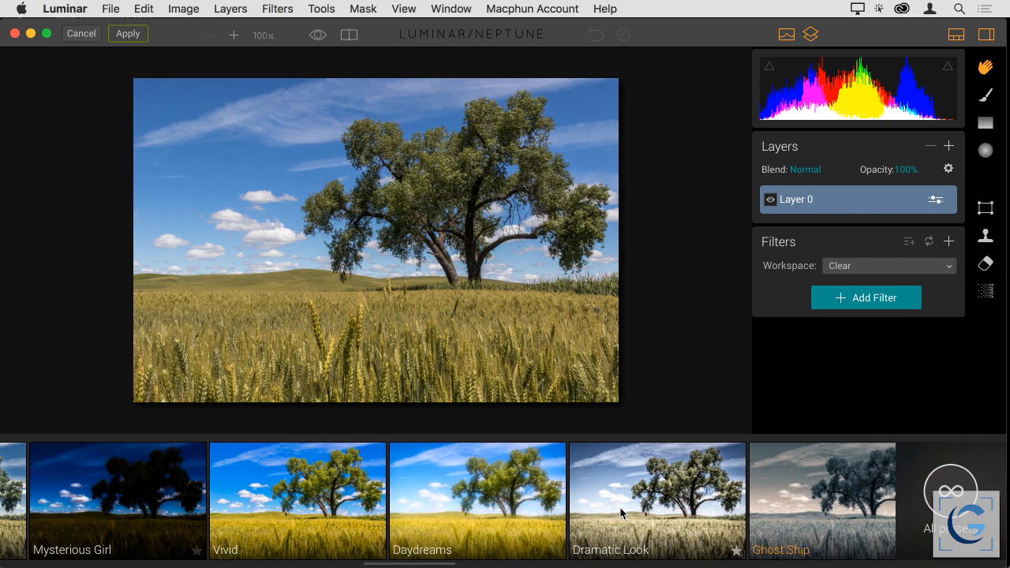
pyautogui.hscroll(4, 620, 507)
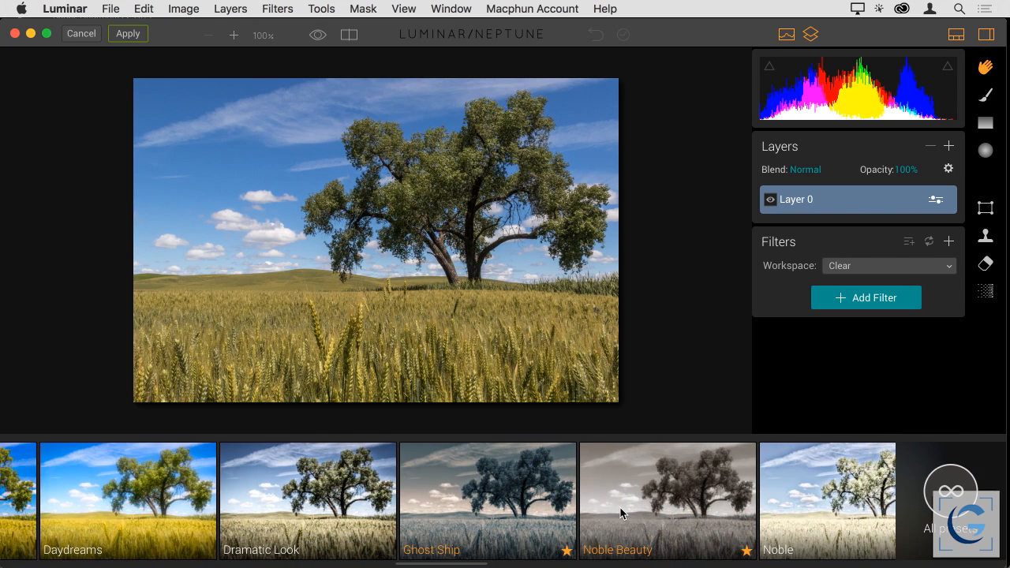
pyautogui.hscroll(2, 620, 508)
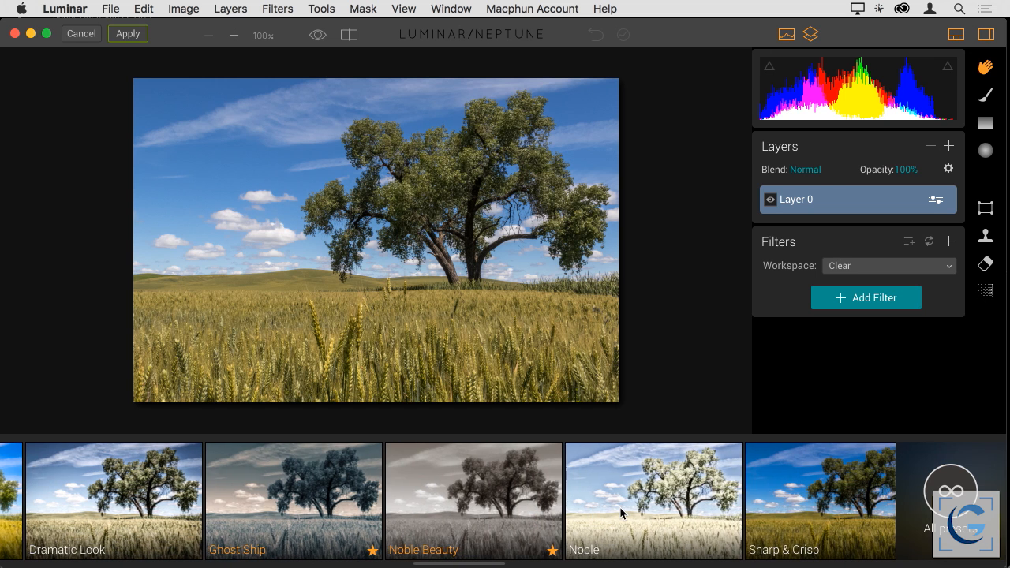
pyautogui.hscroll(9, 626, 511)
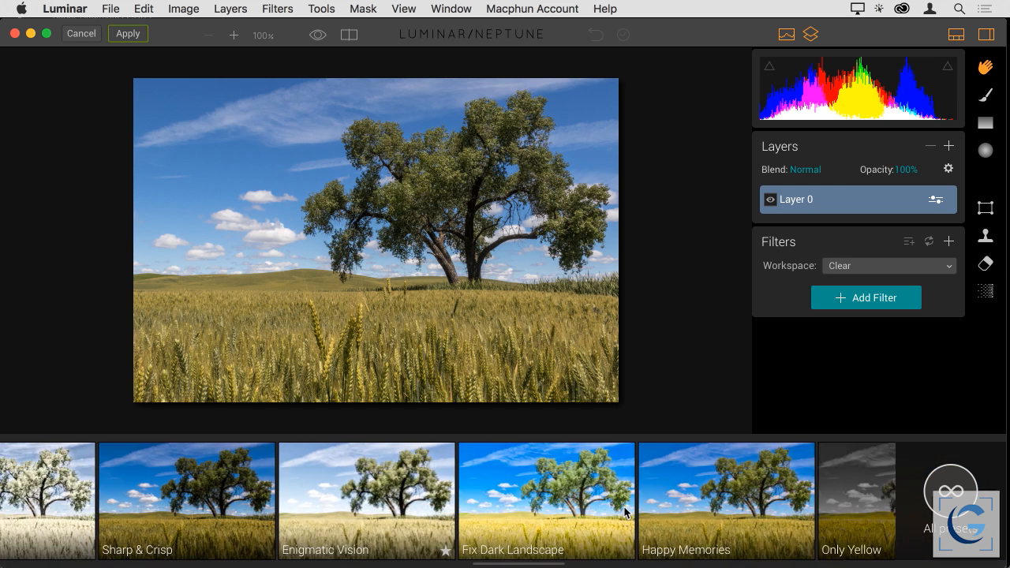
pyautogui.hscroll(9, 624, 512)
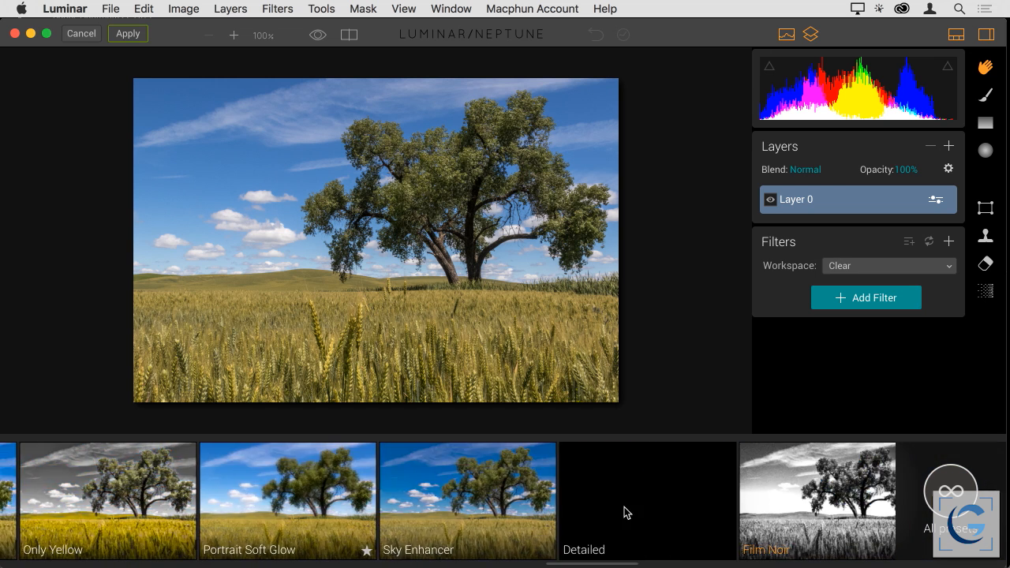
pyautogui.hscroll(3, 624, 511)
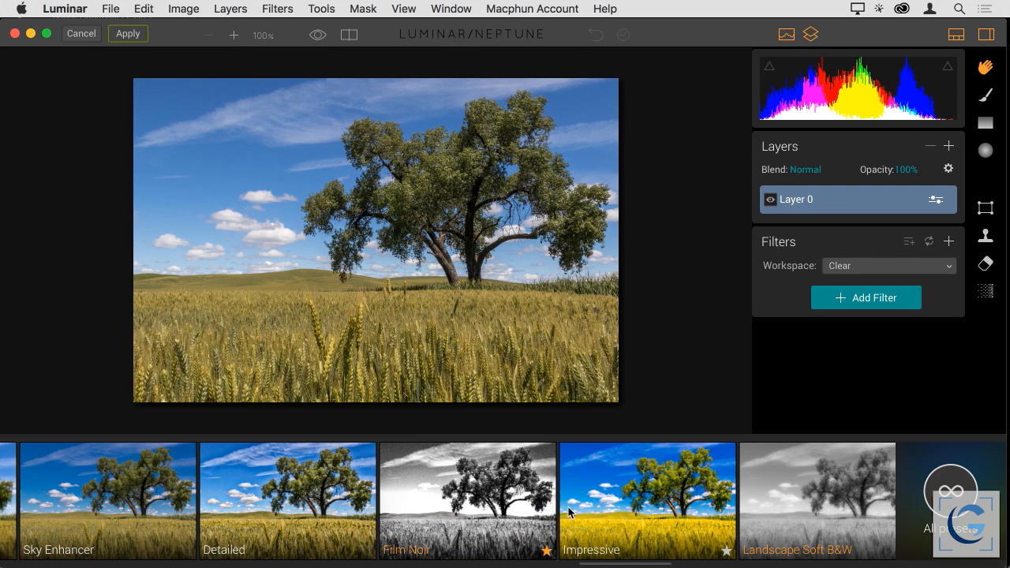
pyautogui.hscroll(1, 481, 509)
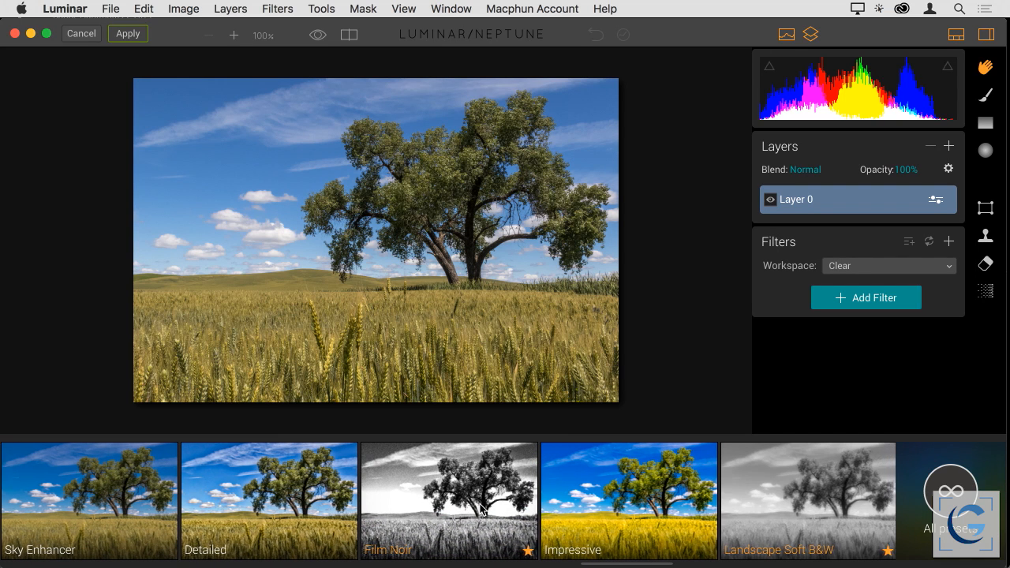
# Apply the Landscape Soft B&W preset, compare it with Film Noir, and return to Landscape Soft B&W
pyautogui.click(770, 490)
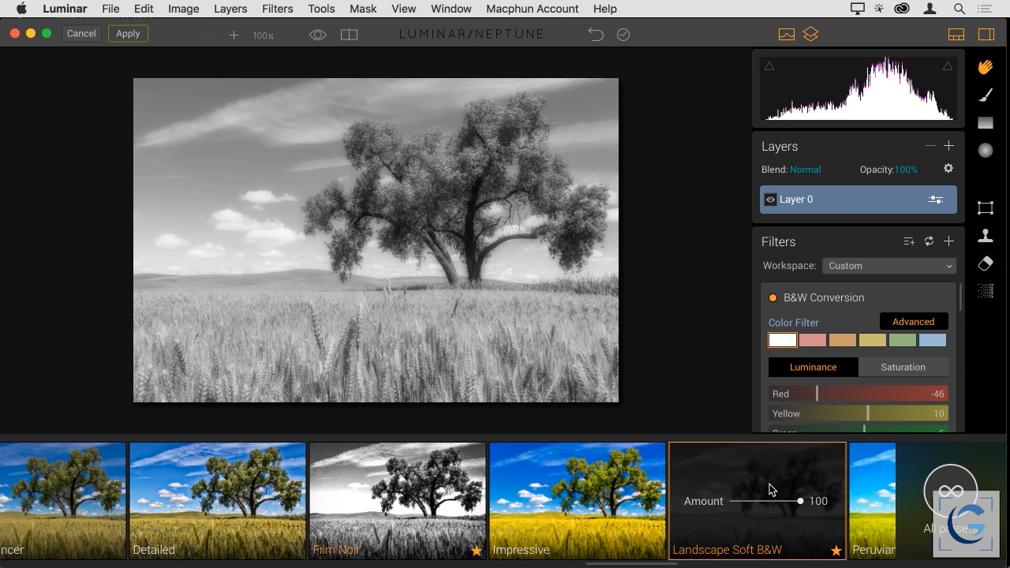
pyautogui.click(419, 473)
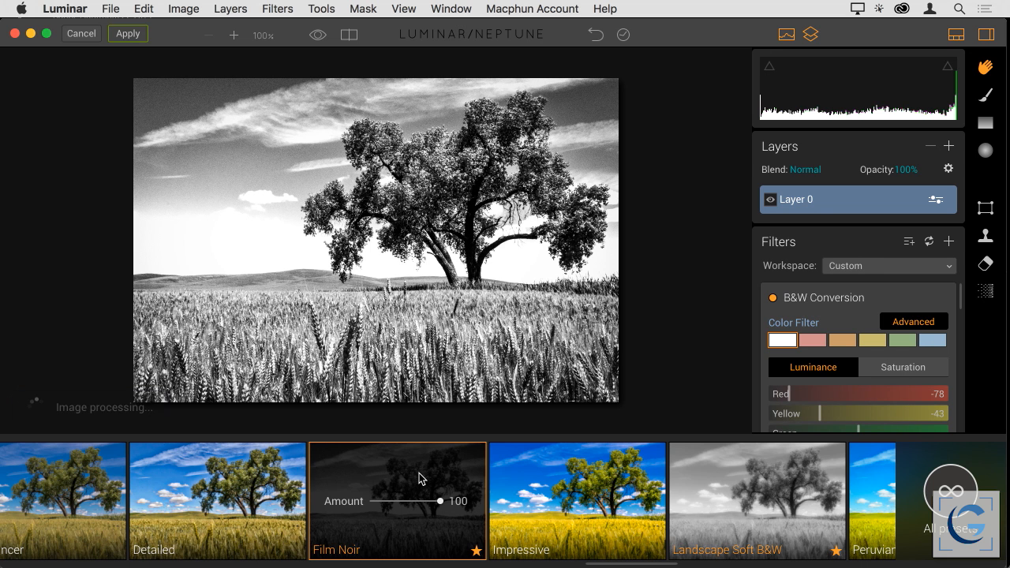
pyautogui.click(705, 471)
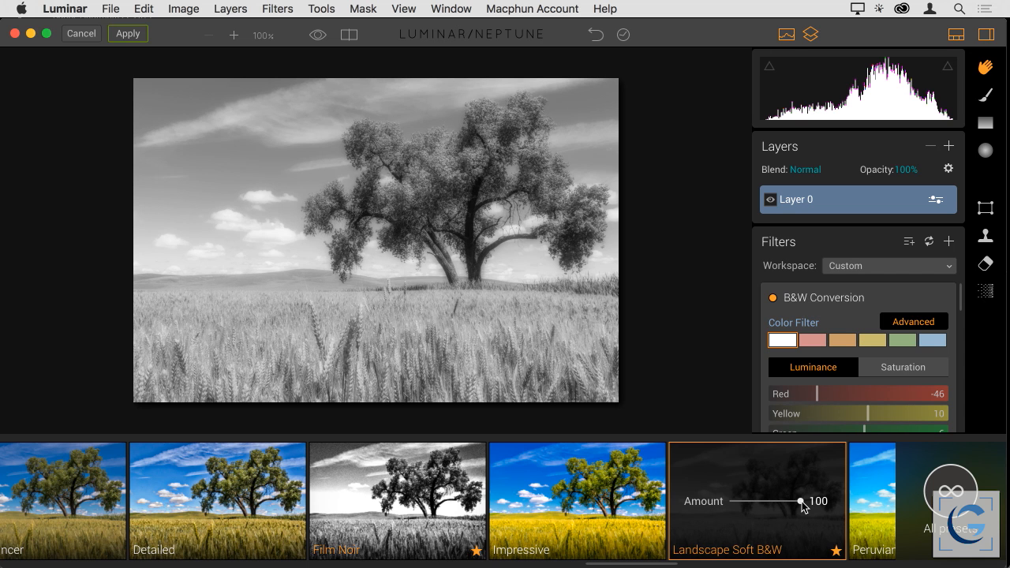
# Try the Landscape Soft B&W preset at an Amount of 65, restore it to 100 and review its filter settings
pyautogui.moveTo(801, 506); pyautogui.dragTo(778, 506)
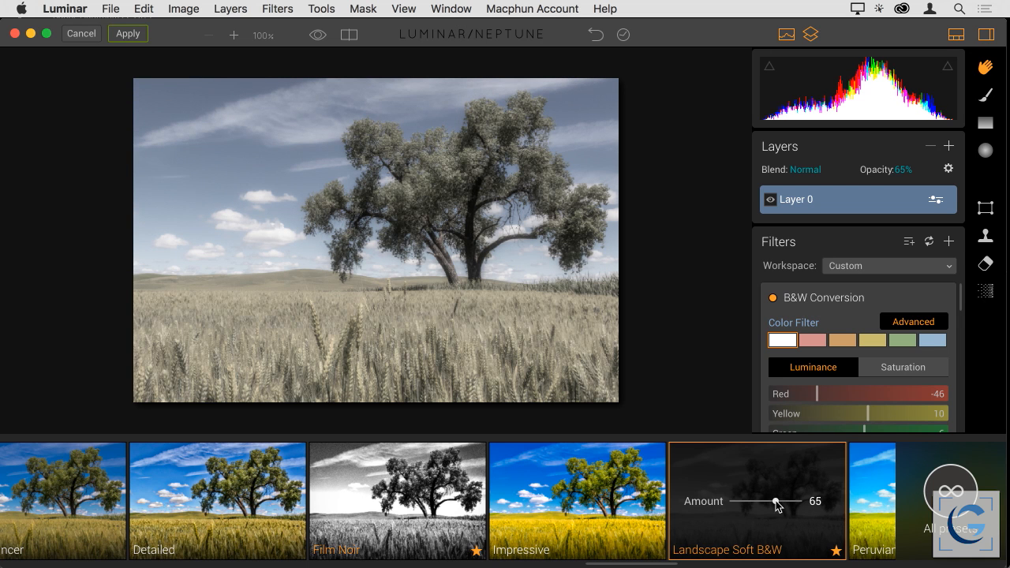
pyautogui.moveTo(778, 506); pyautogui.dragTo(807, 506)
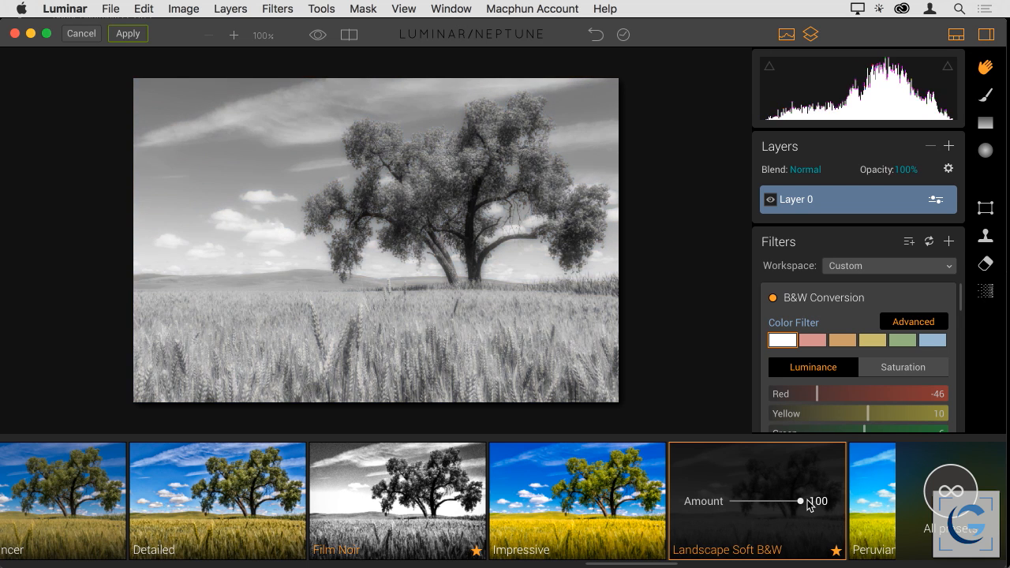
pyautogui.scroll(-8, 915, 328)
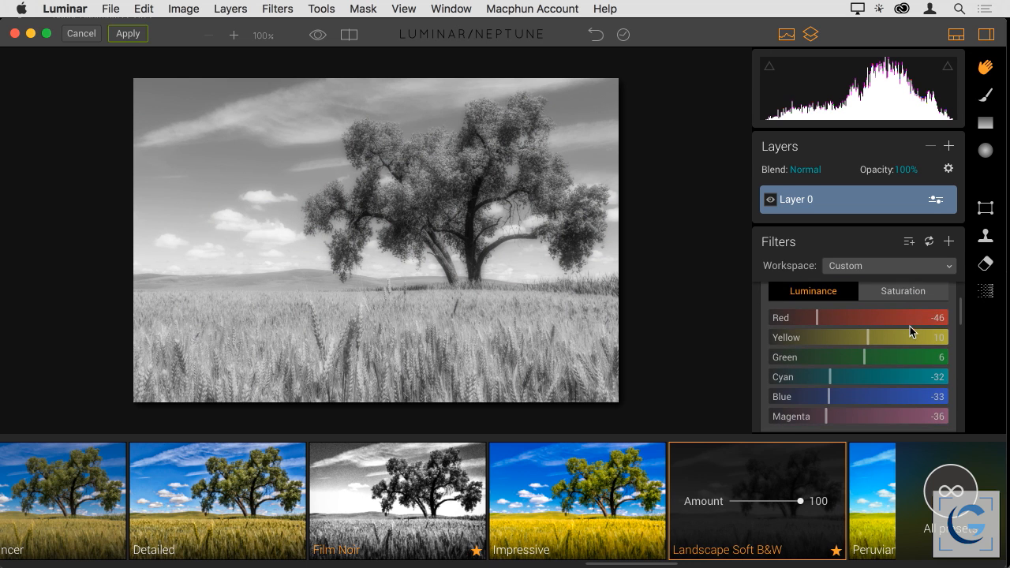
pyautogui.scroll(-10, 922, 331)
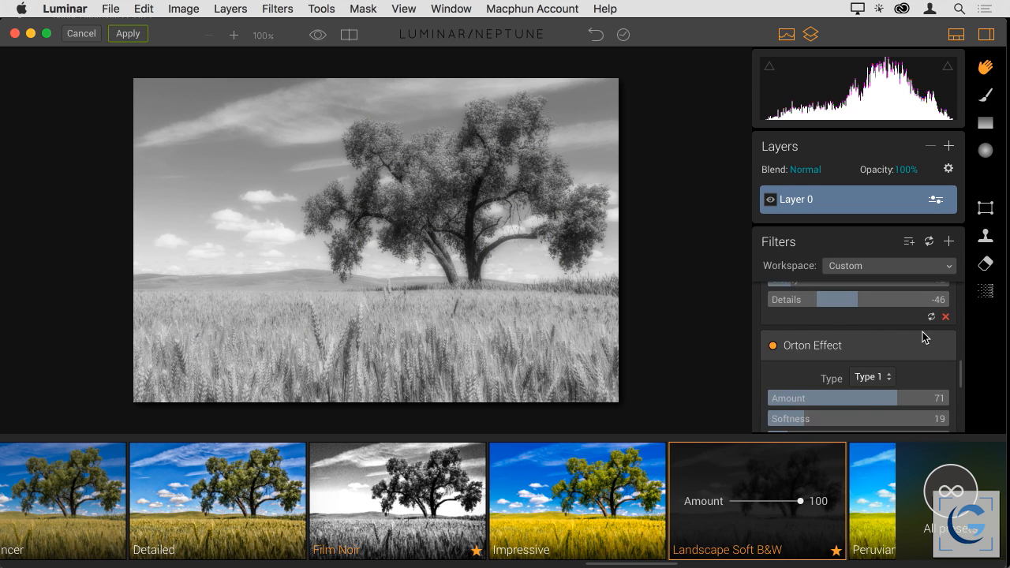
pyautogui.scroll(-6, 922, 331)
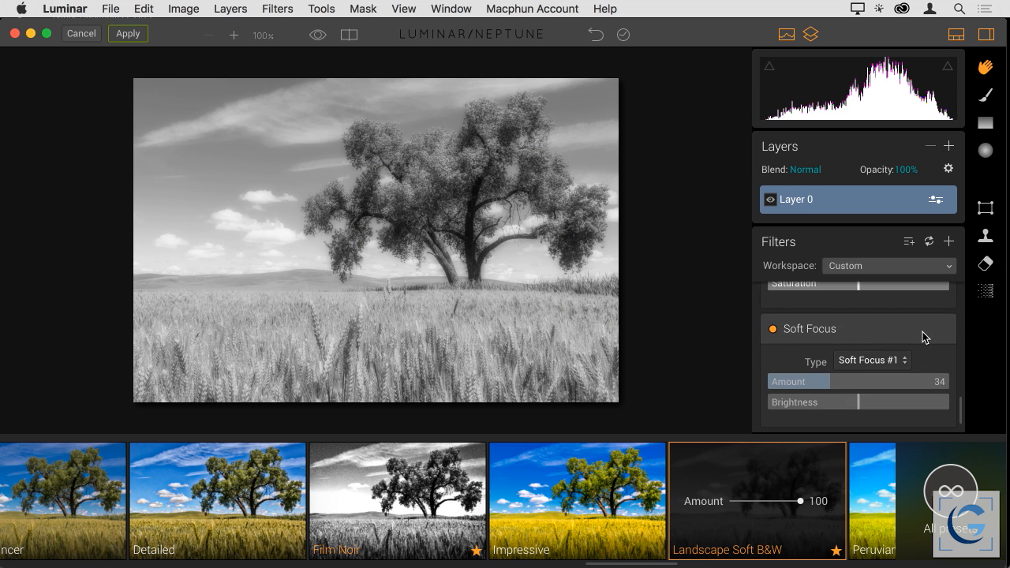
# Limit the presets to favorites and apply the 60's B&W preset to the image
pyautogui.click(961, 494)
pyautogui.click(962, 270)
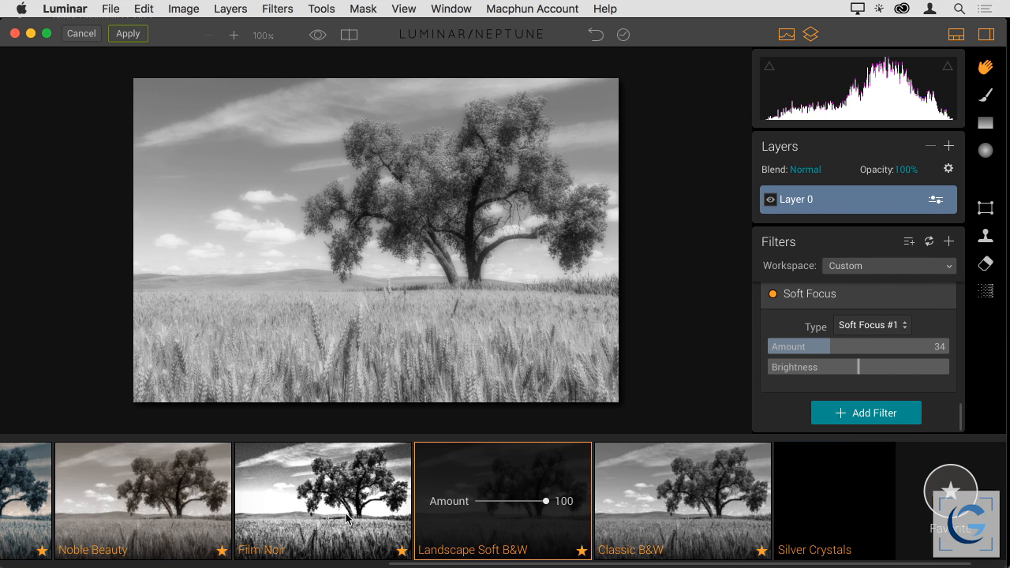
pyautogui.hscroll(-2, 340, 515)
pyautogui.hscroll(-6, 337, 515)
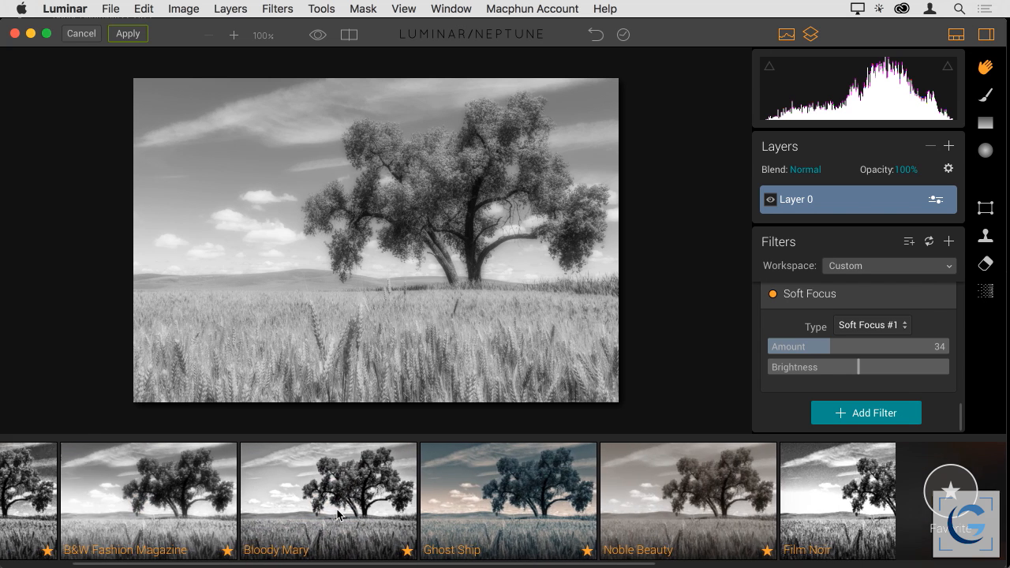
pyautogui.click(116, 494)
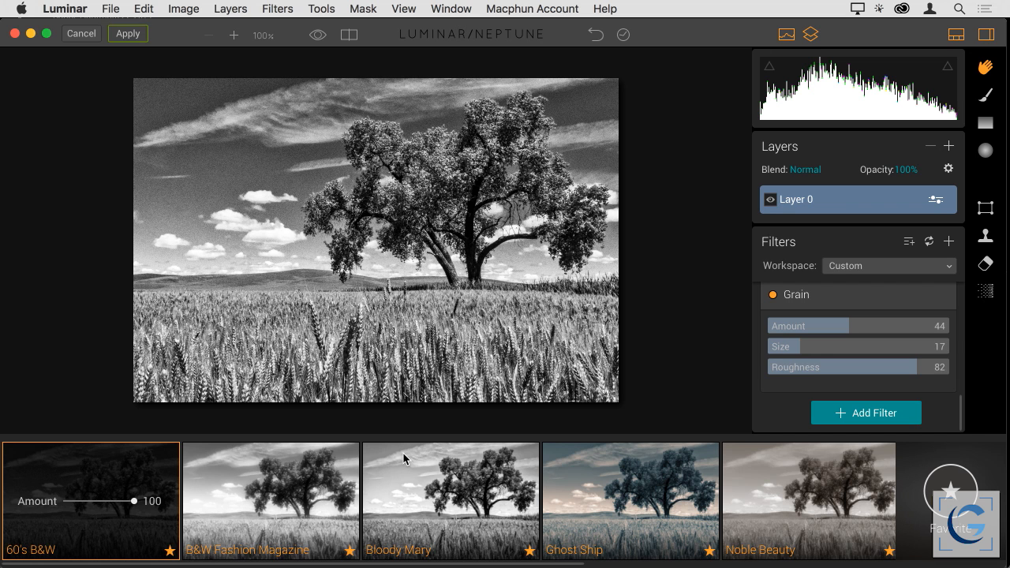
# Set the Grain Amount to 26 and Clarity to 36 in the preset's filters
pyautogui.moveTo(848, 327); pyautogui.dragTo(816, 326)
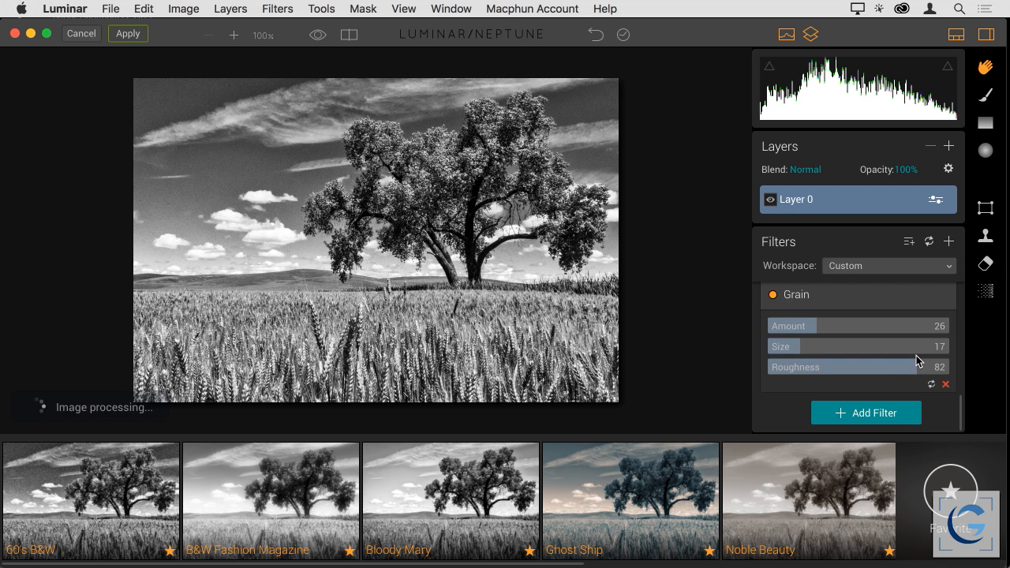
pyautogui.scroll(3, 917, 354)
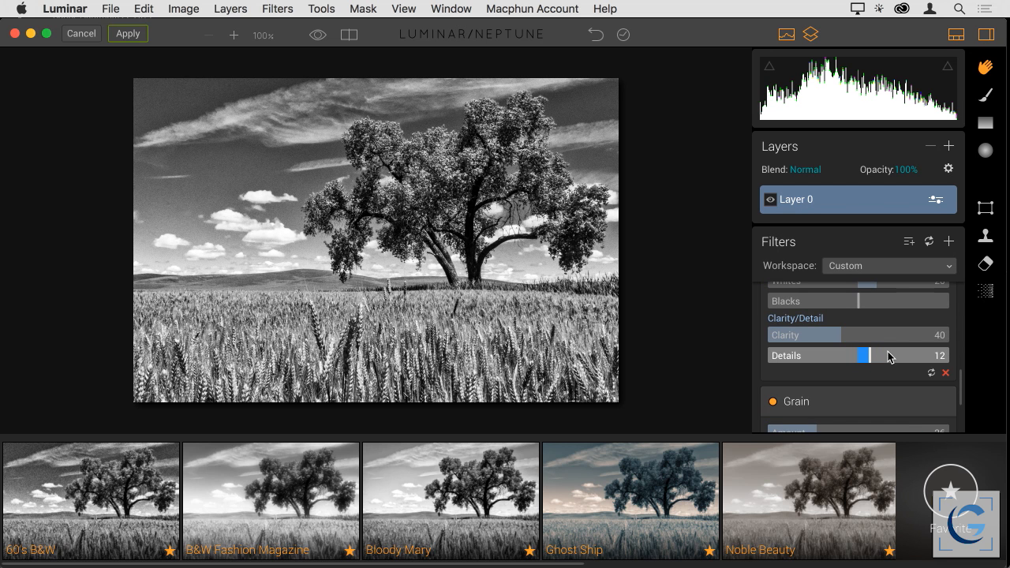
pyautogui.scroll(1, 911, 355)
pyautogui.moveTo(841, 345); pyautogui.dragTo(835, 347)
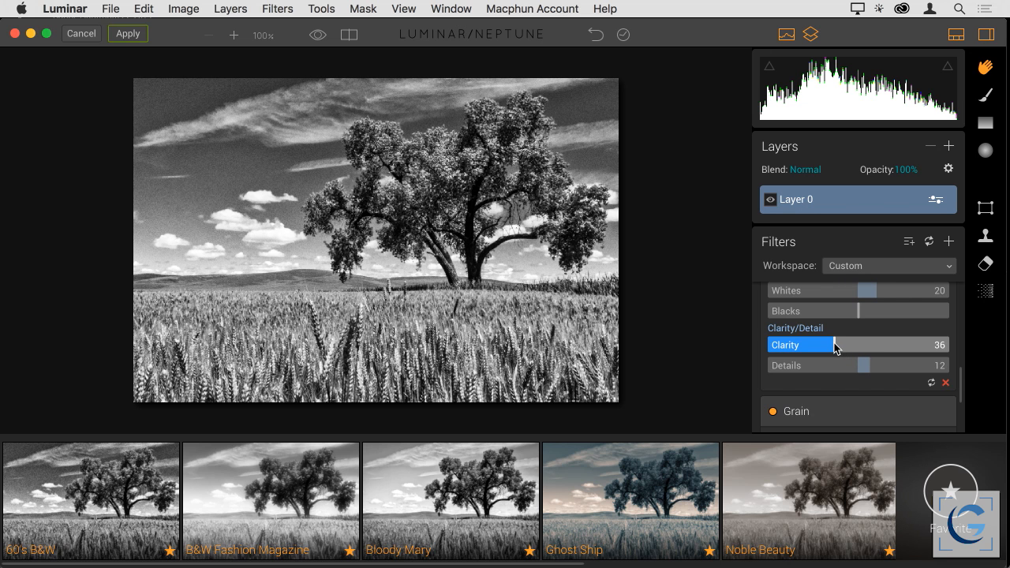
# Review the preset's tonal settings and its B&W Conversion color settings
pyautogui.scroll(5, 857, 344)
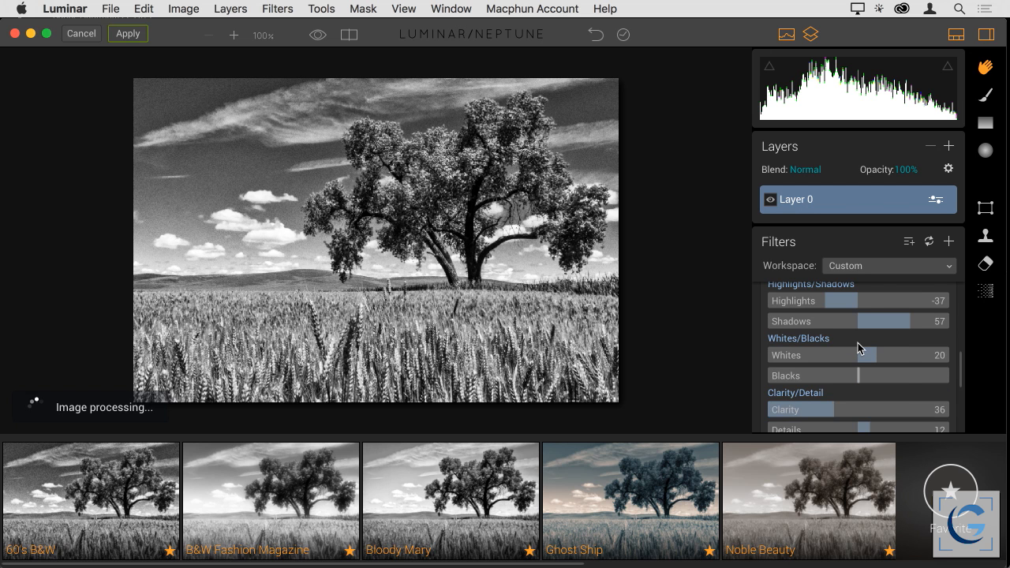
pyautogui.scroll(10, 859, 345)
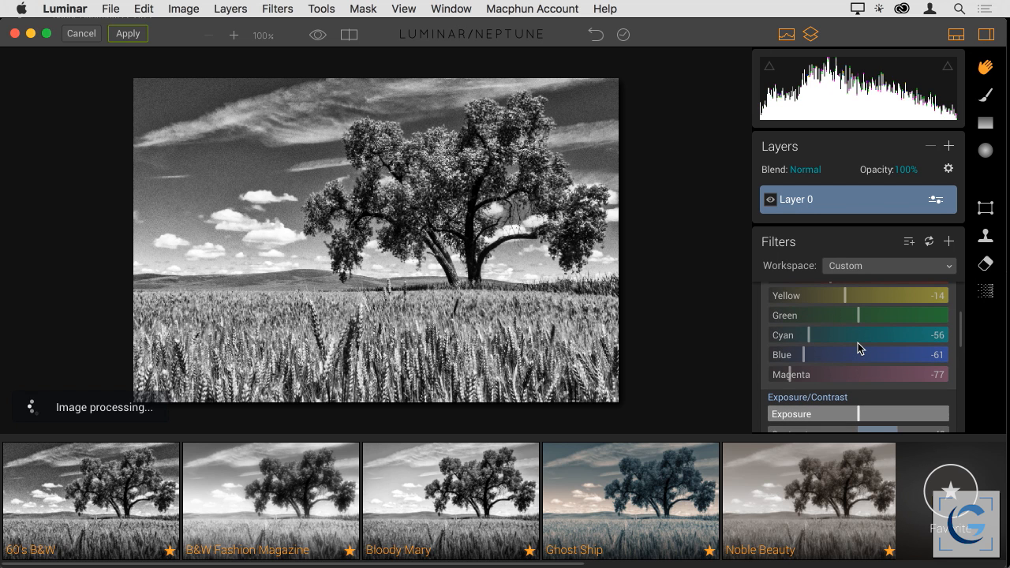
pyautogui.scroll(2, 857, 342)
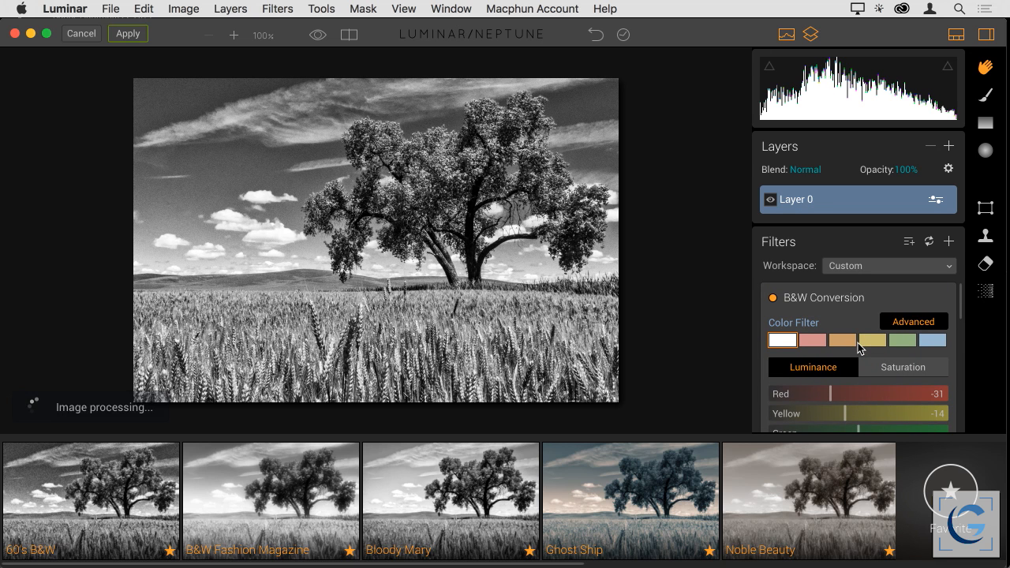
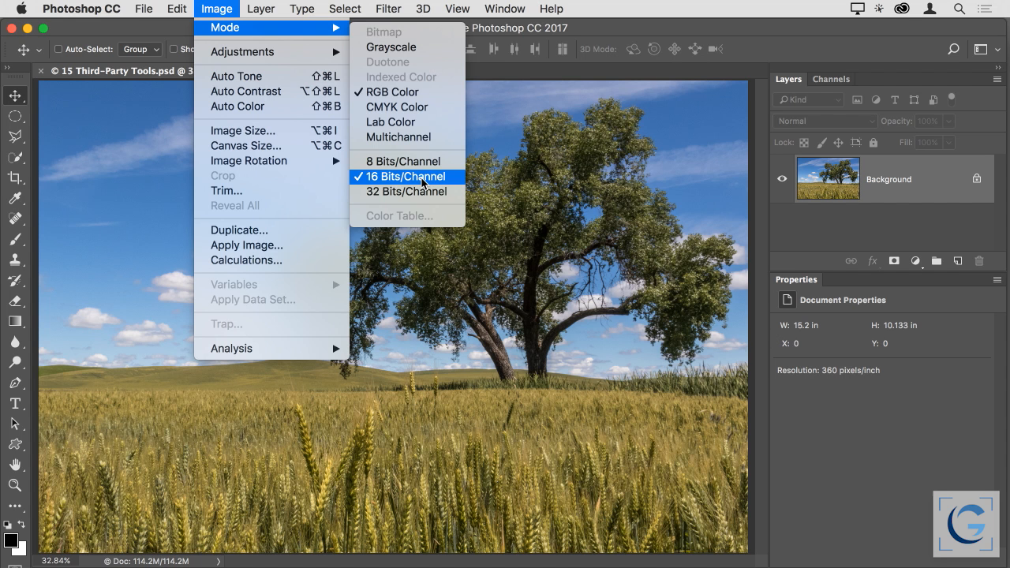
# Switch to Adobe Bridge and leave the full-screen preview of the Thank You slide
pyautogui.click(211, 9)
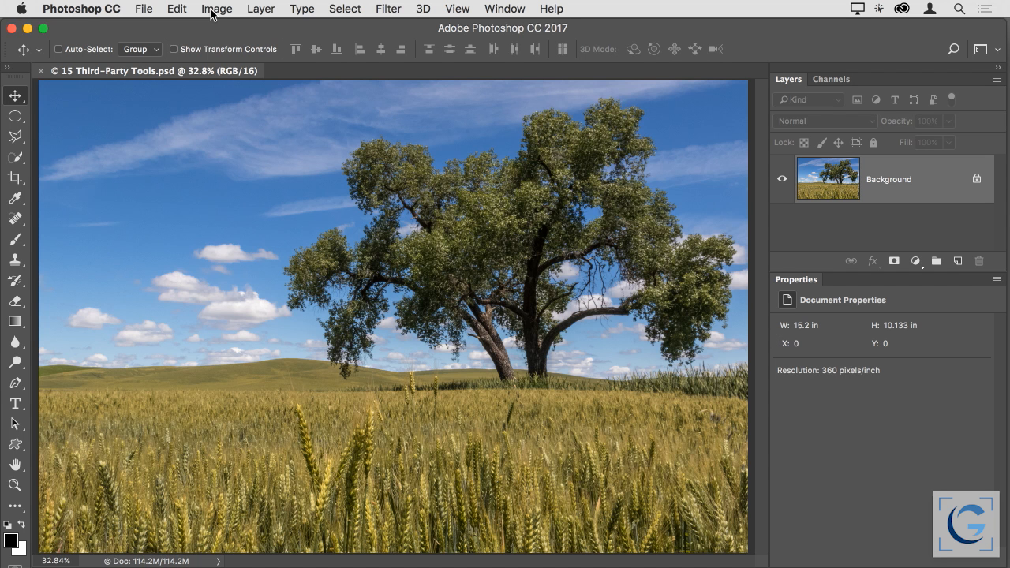
pyautogui.press('super+Tab')
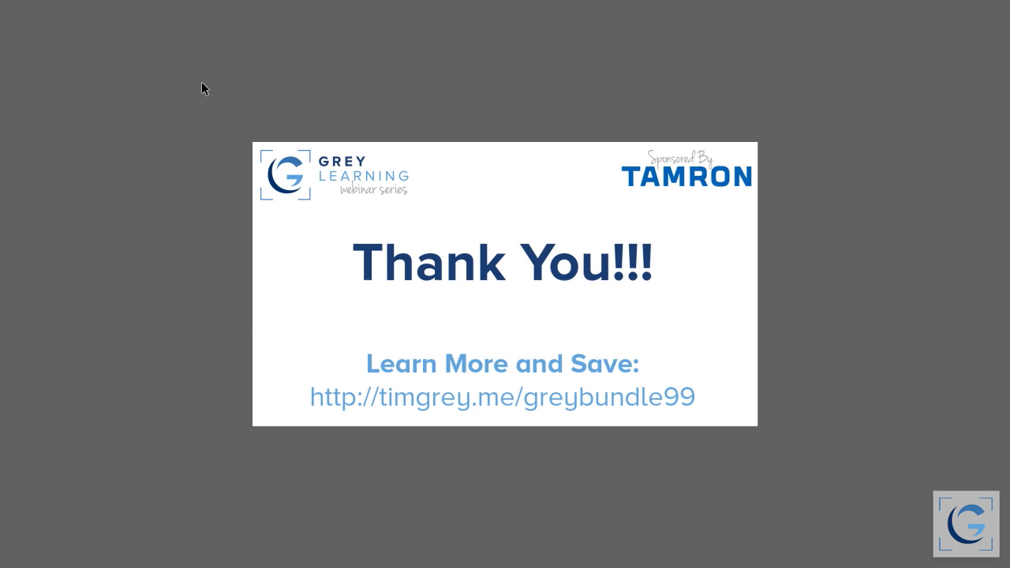
pyautogui.press('Escape')
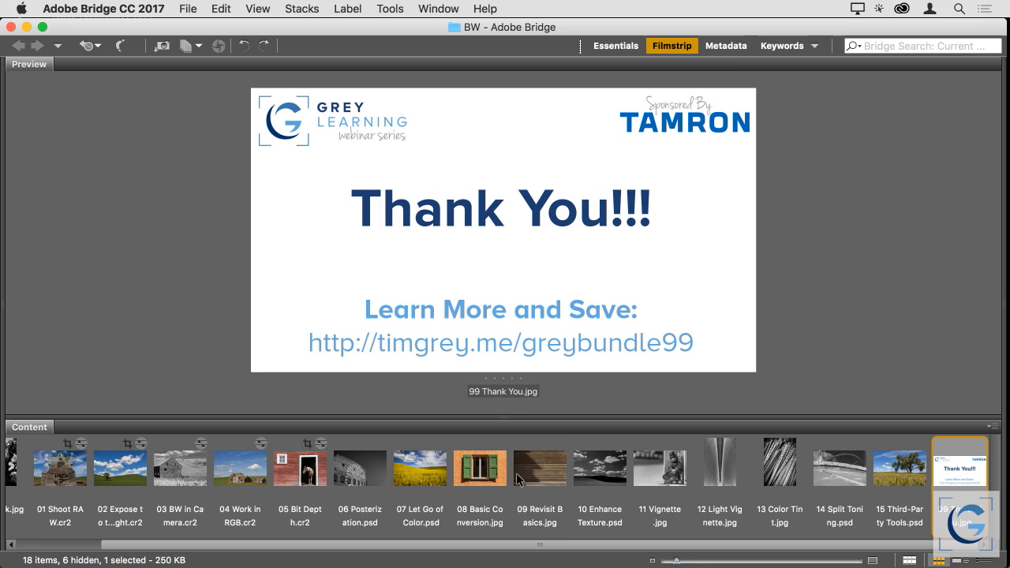
# Preview the Revisit Basics, BW in Camera, Color Tint and Light Vignette images among the BW folder's files
pyautogui.click(538, 468)
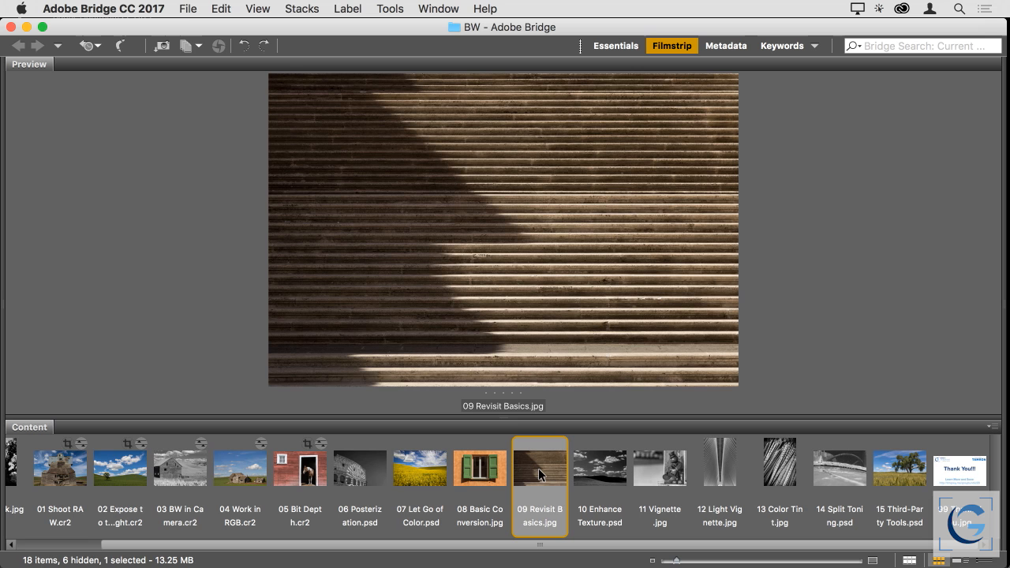
pyautogui.click(188, 470)
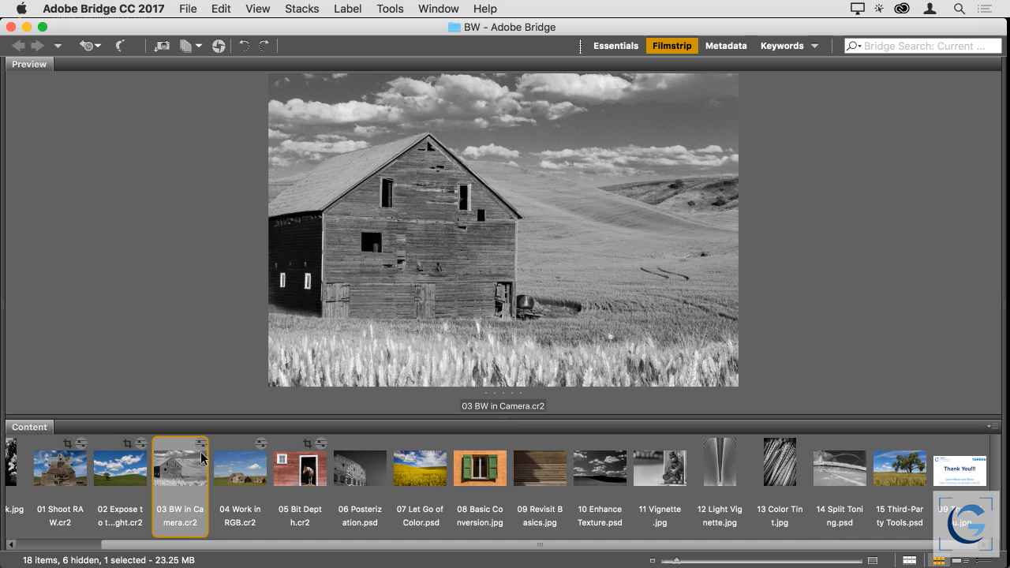
pyautogui.click(790, 468)
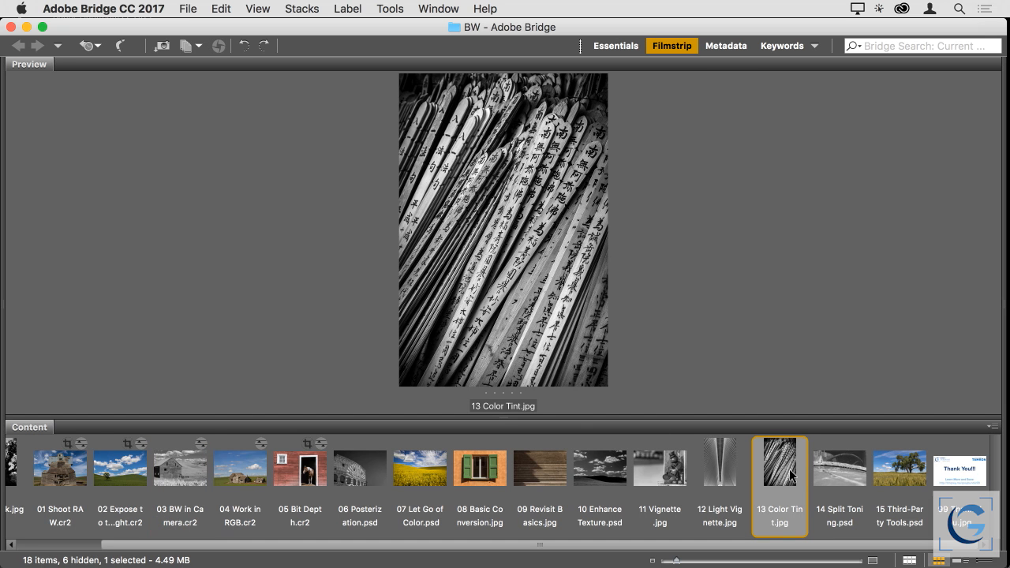
pyautogui.click(721, 466)
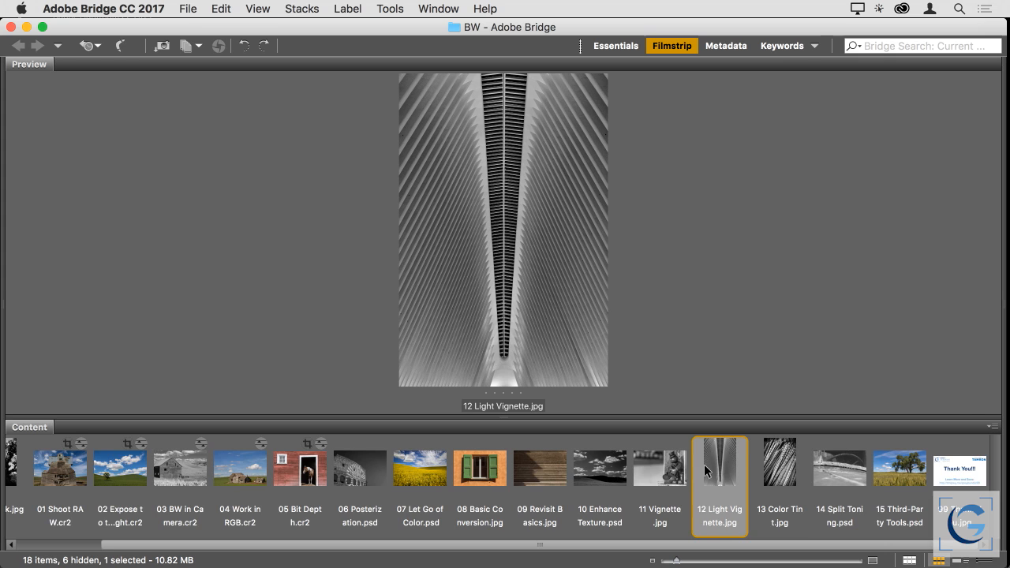
pyautogui.scroll(2, 697, 467)
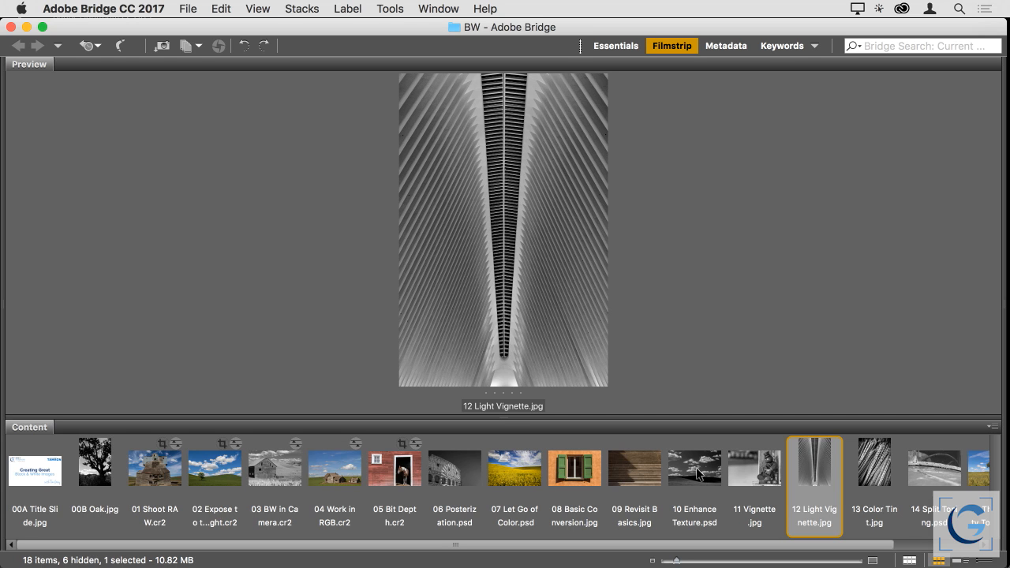
pyautogui.click(496, 475)
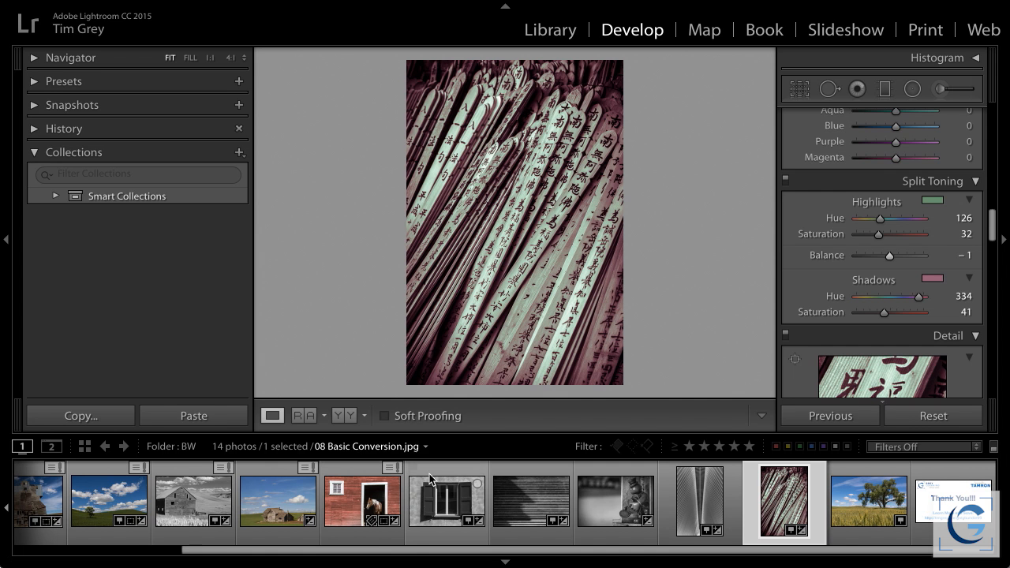
# Switch to Lightroom, open 04 Work in RGB.cr2 and convert the photo to black and white
pyautogui.click(292, 499)
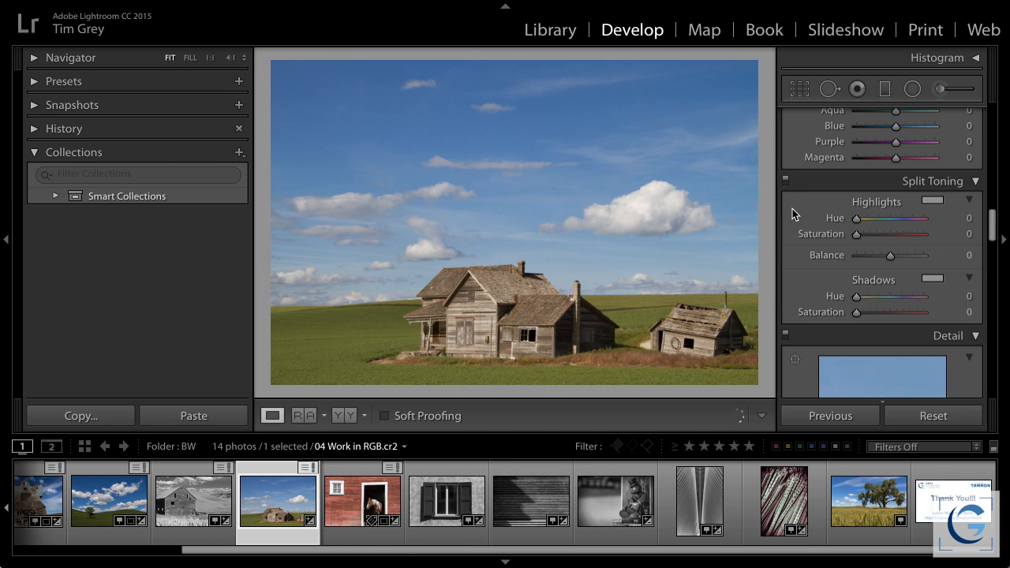
pyautogui.scroll(4, 847, 231)
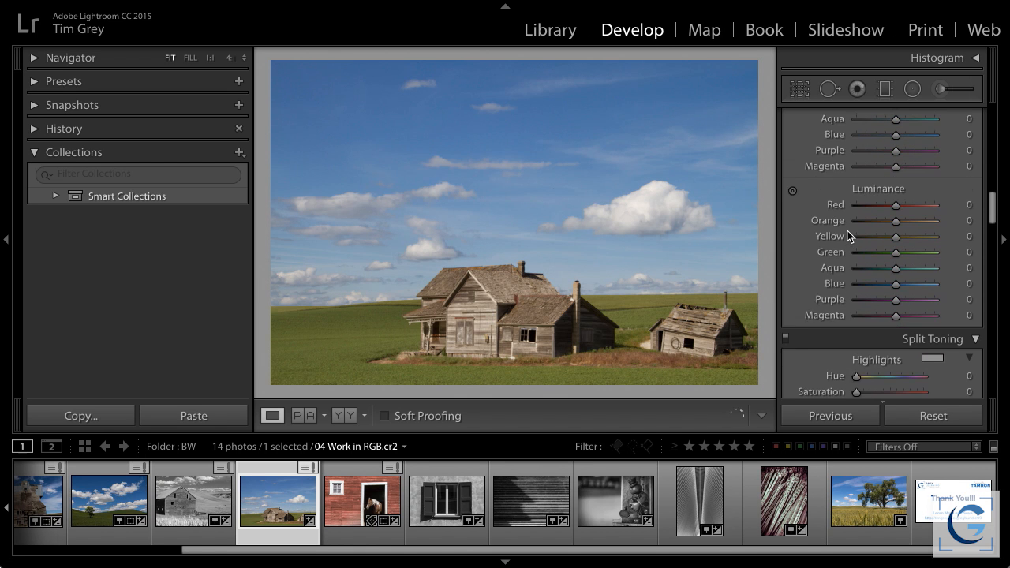
pyautogui.scroll(1, 848, 230)
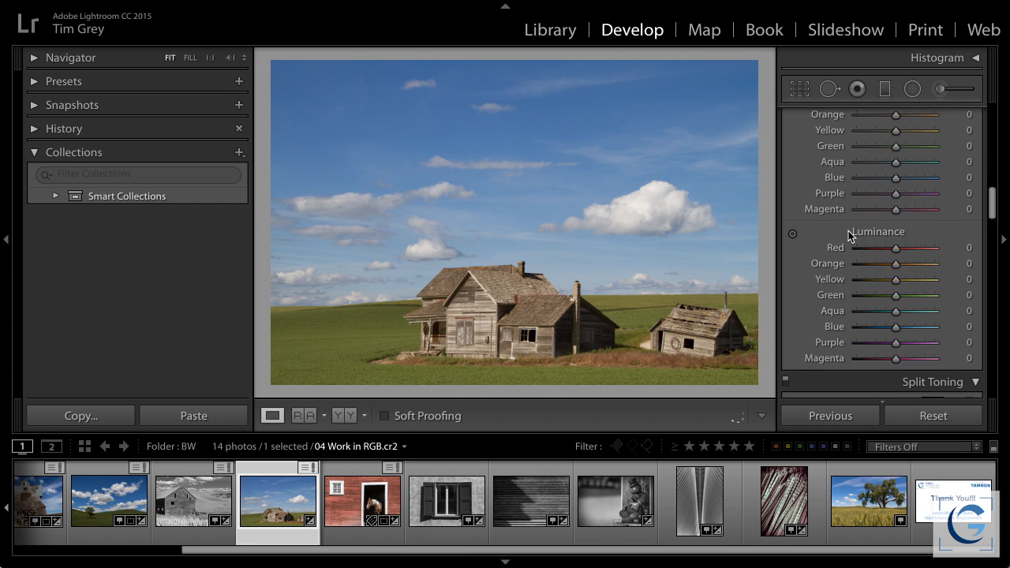
pyautogui.scroll(8, 848, 231)
pyautogui.click(961, 318)
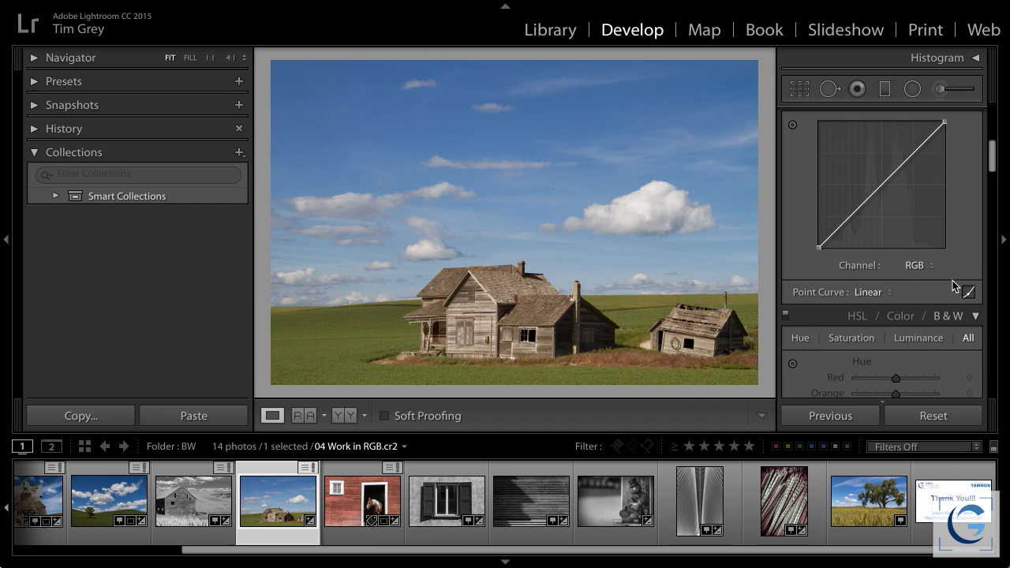
# Set the Black & White Mix to Yellow +100, Green +13, Aqua -100 and Blue -100
pyautogui.scroll(-5, 931, 229)
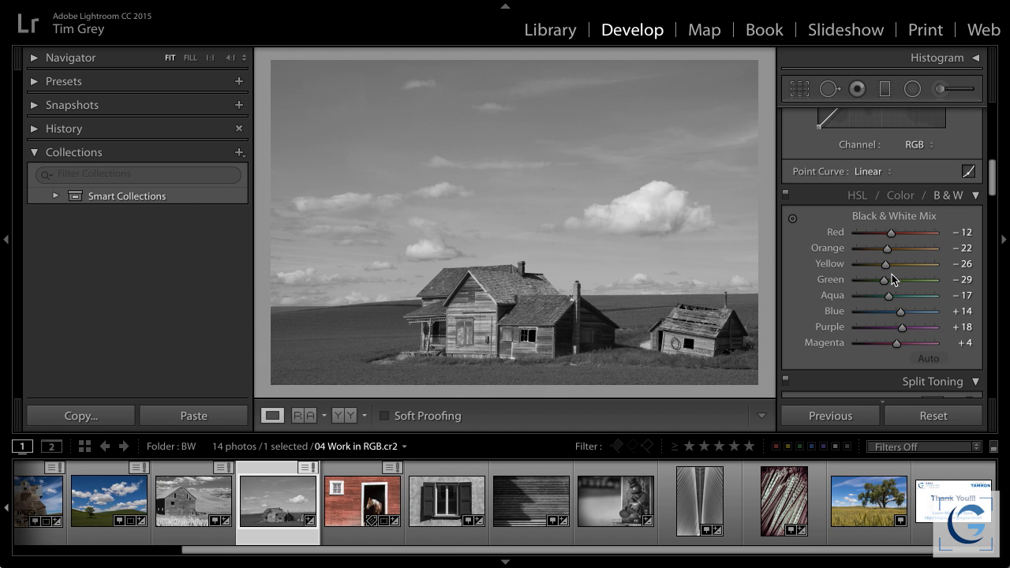
pyautogui.moveTo(885, 265); pyautogui.dragTo(937, 262)
pyautogui.click(902, 281)
pyautogui.moveTo(901, 311); pyautogui.dragTo(856, 313)
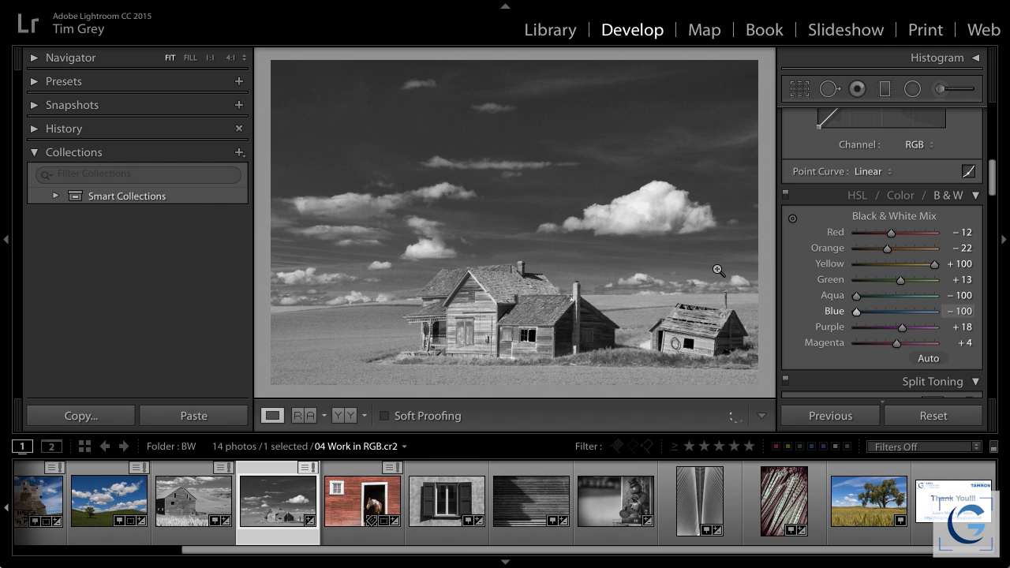
# Inspect the darkened sky, the cloud edges and the horizon at 1:1 for noise and artifacts
pyautogui.click(647, 103)
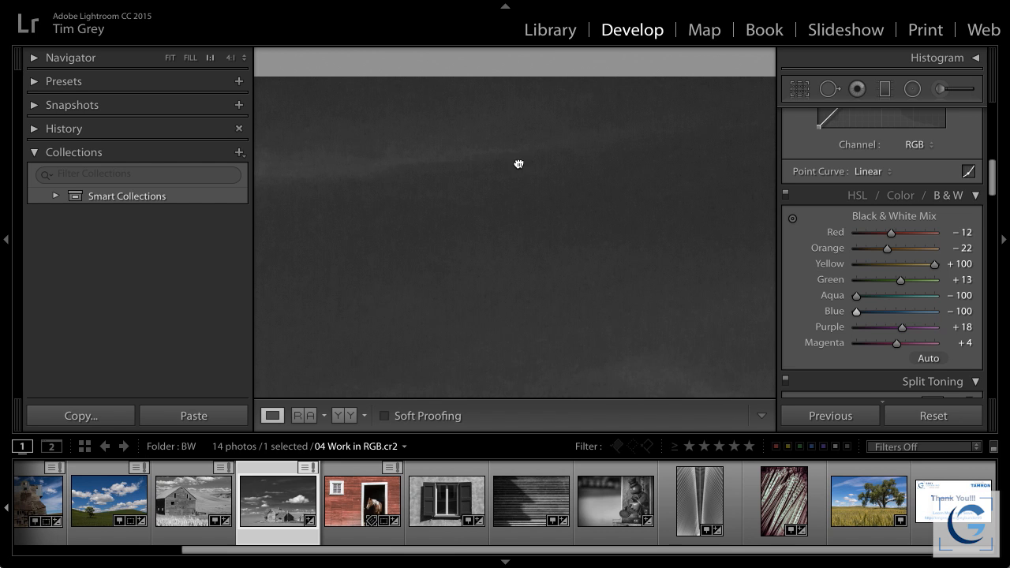
pyautogui.moveTo(533, 213); pyautogui.dragTo(507, 131)
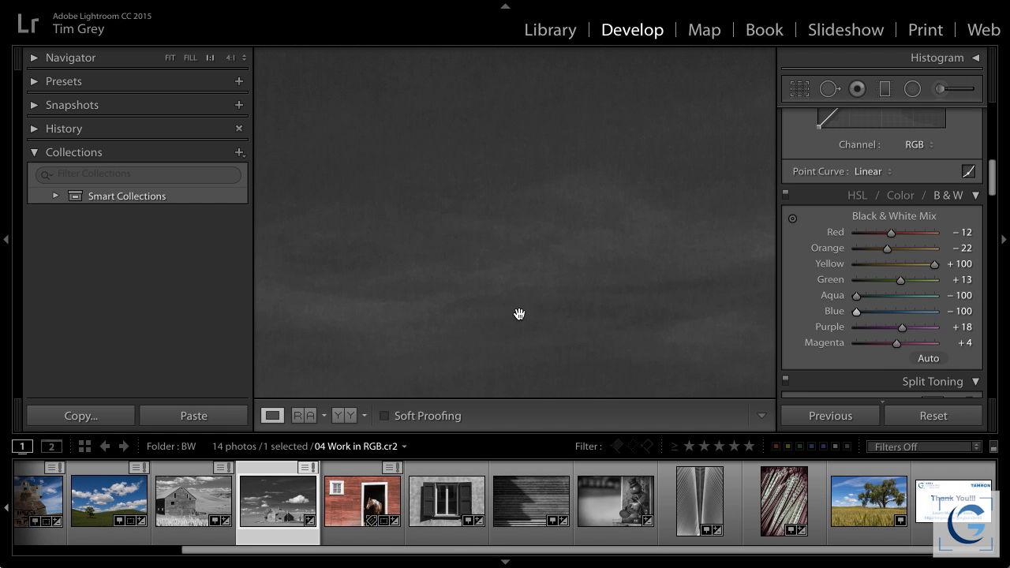
pyautogui.moveTo(519, 318); pyautogui.dragTo(527, 217)
pyautogui.moveTo(574, 300); pyautogui.dragTo(648, 241)
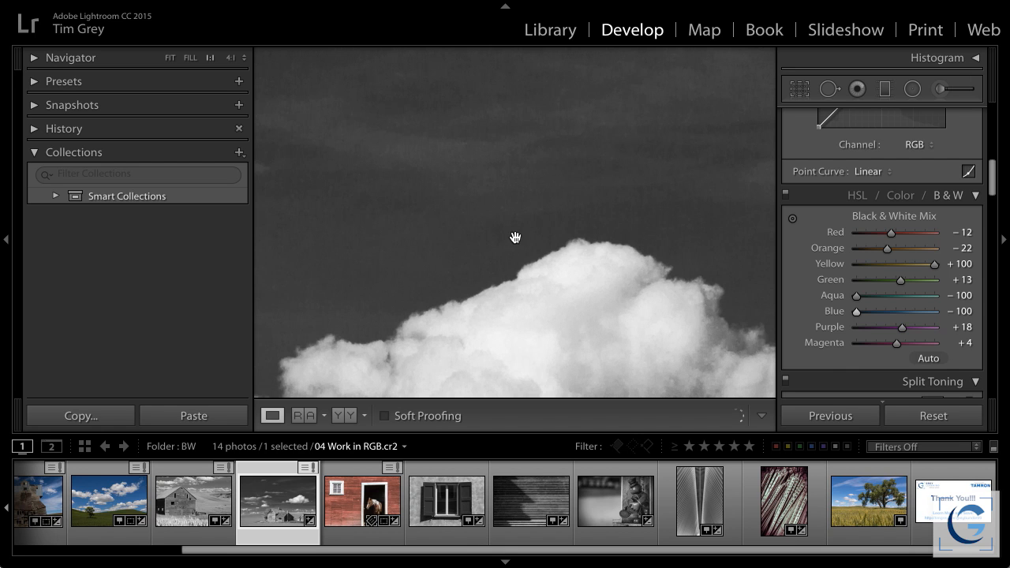
pyautogui.moveTo(408, 259); pyautogui.dragTo(620, 255)
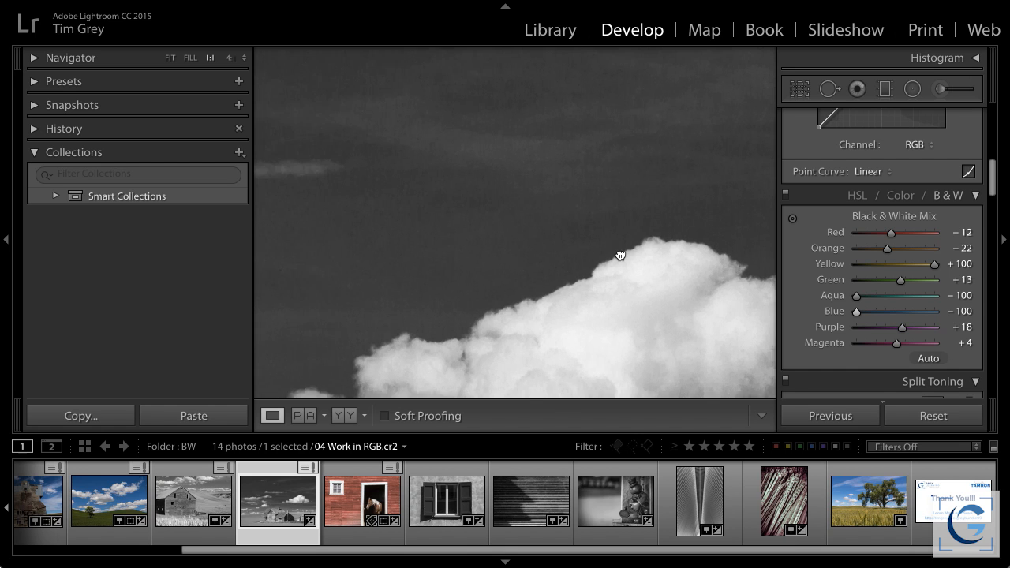
pyautogui.moveTo(420, 256); pyautogui.dragTo(611, 253)
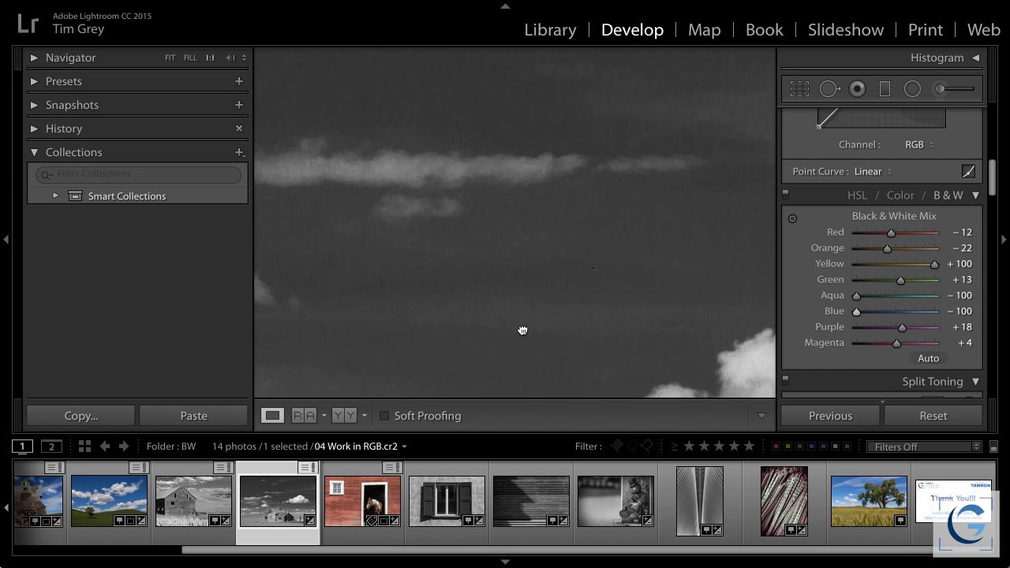
pyautogui.moveTo(458, 289); pyautogui.dragTo(523, 331)
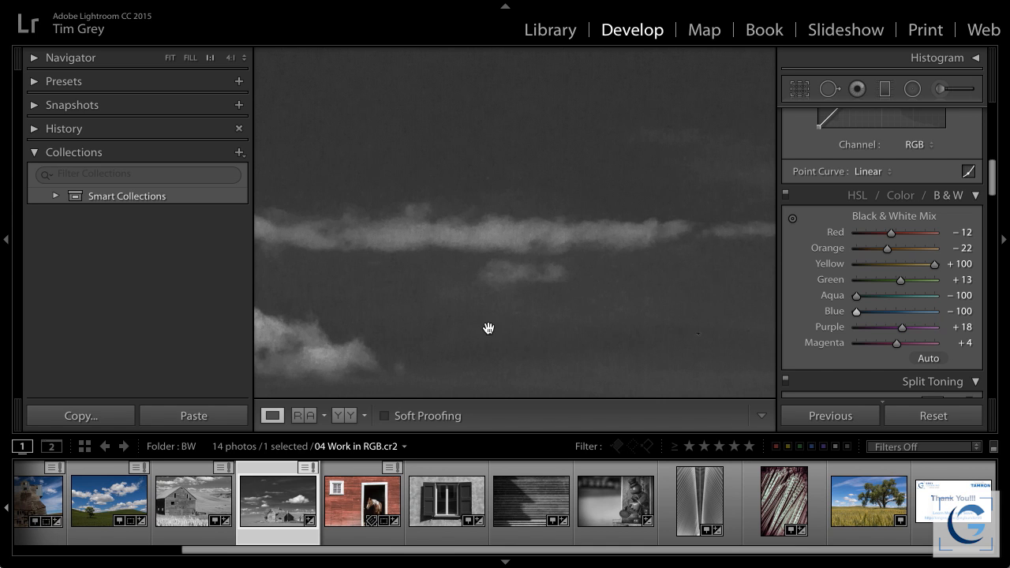
pyautogui.click(558, 296)
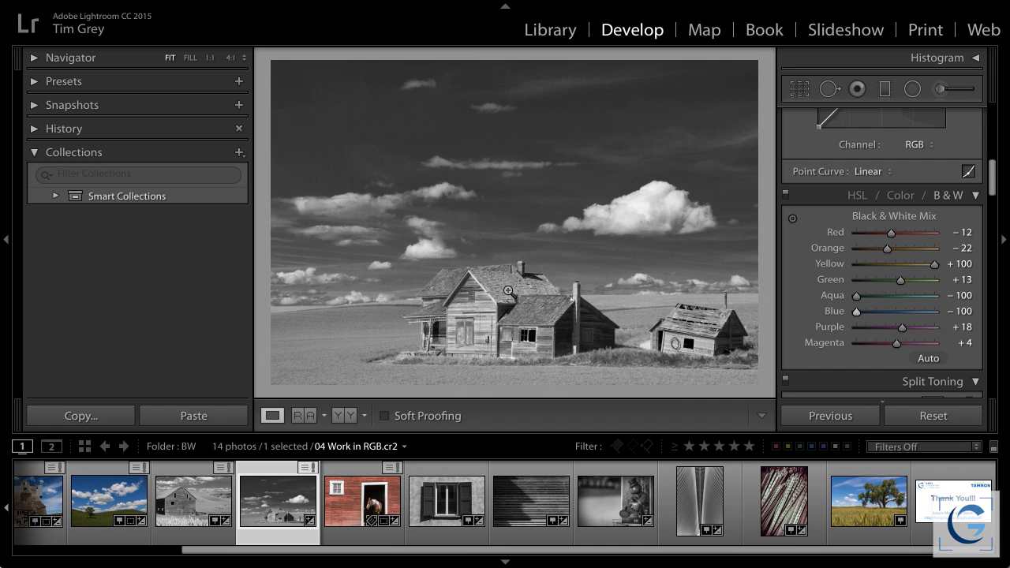
pyautogui.click(352, 306)
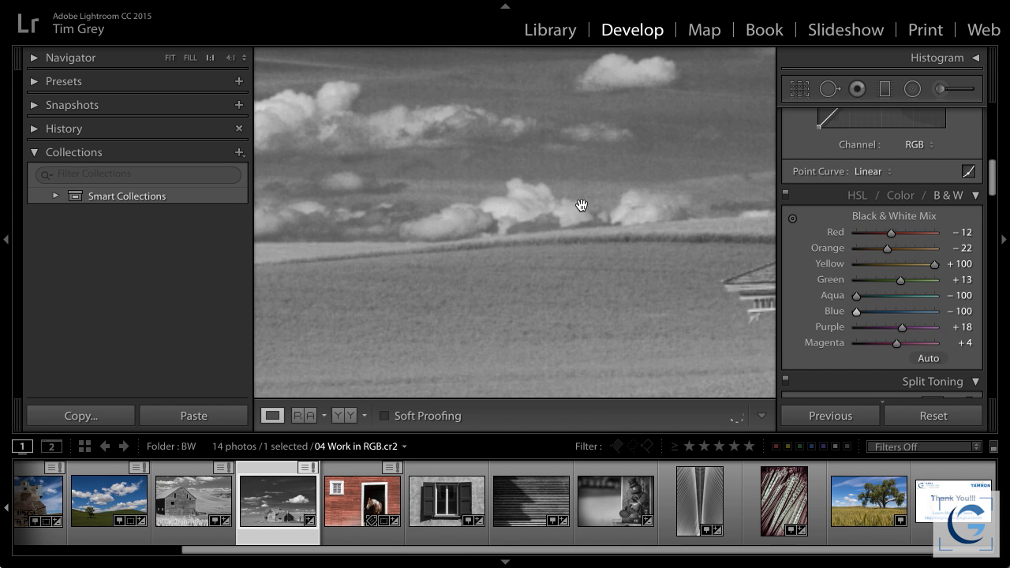
pyautogui.click(660, 220)
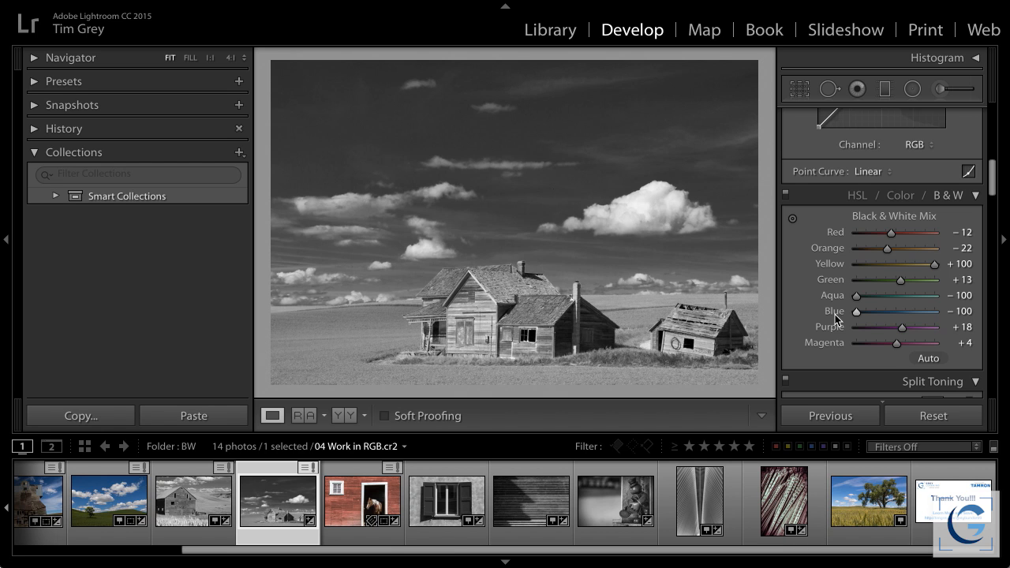
# Set the Grain Amount to 67 in the photo's effects while viewing the sky at 1:1
pyautogui.scroll(-10, 879, 317)
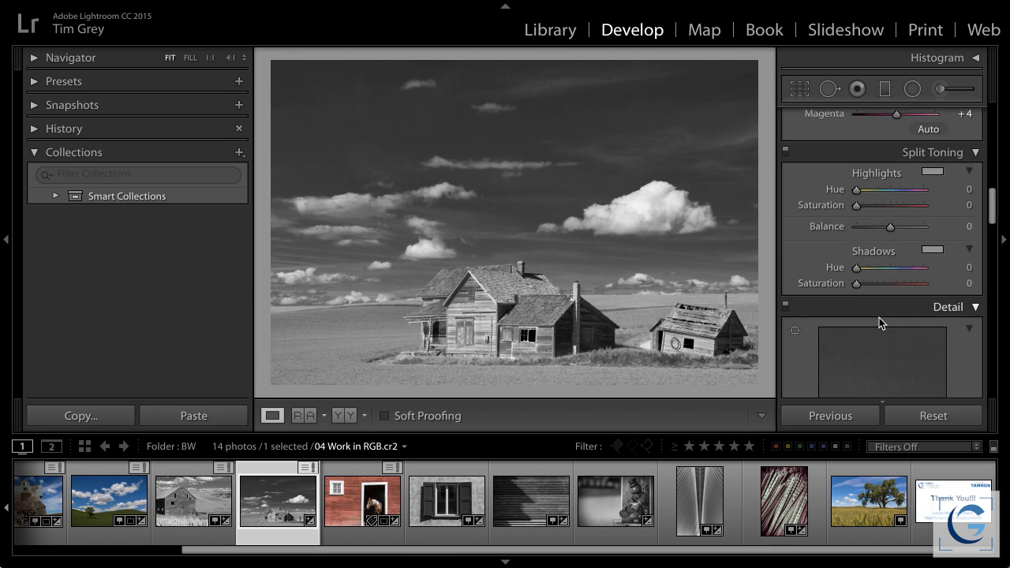
pyautogui.scroll(-6, 879, 317)
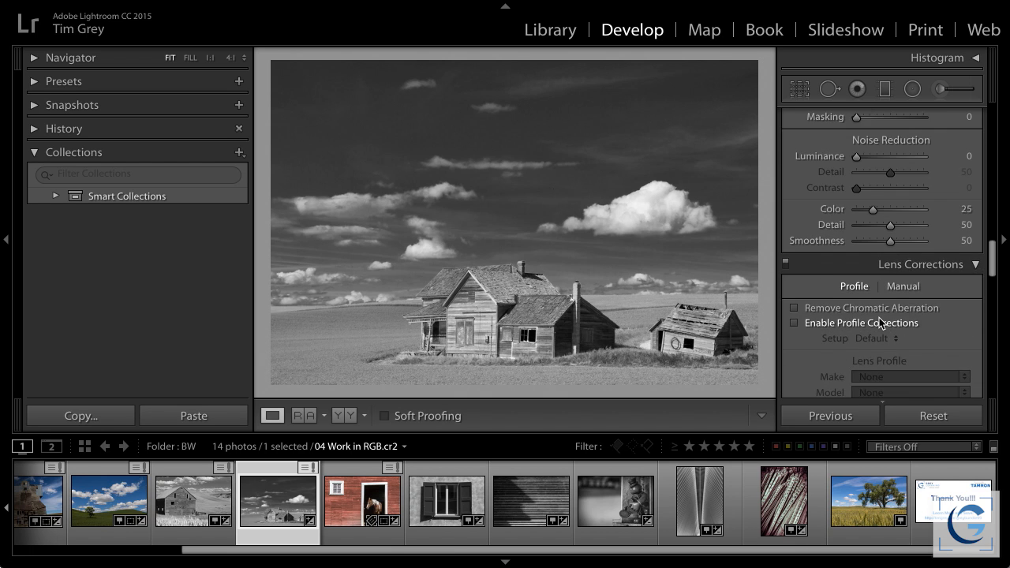
pyautogui.scroll(2, 879, 317)
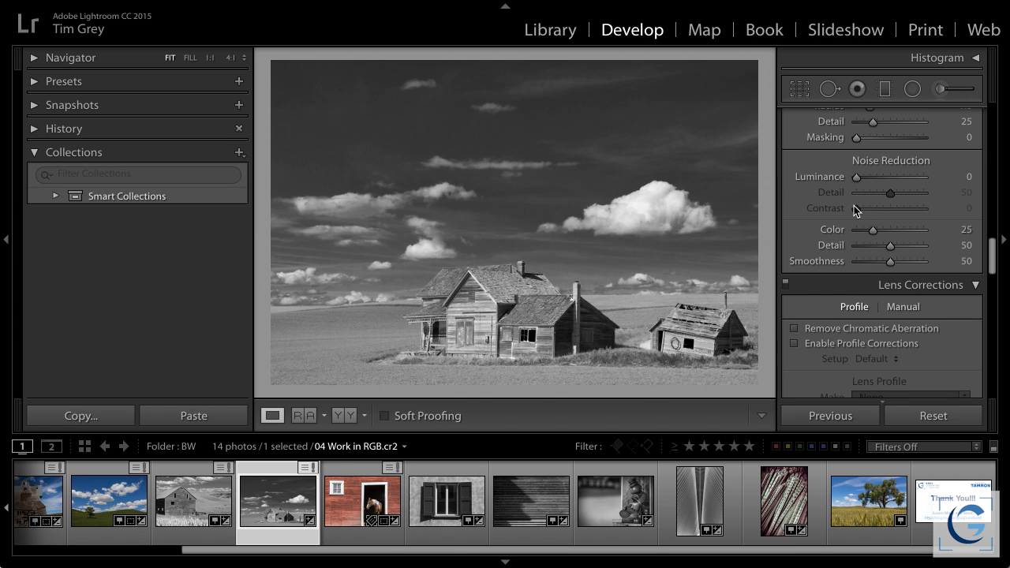
pyautogui.scroll(-2, 858, 222)
pyautogui.scroll(-15, 858, 218)
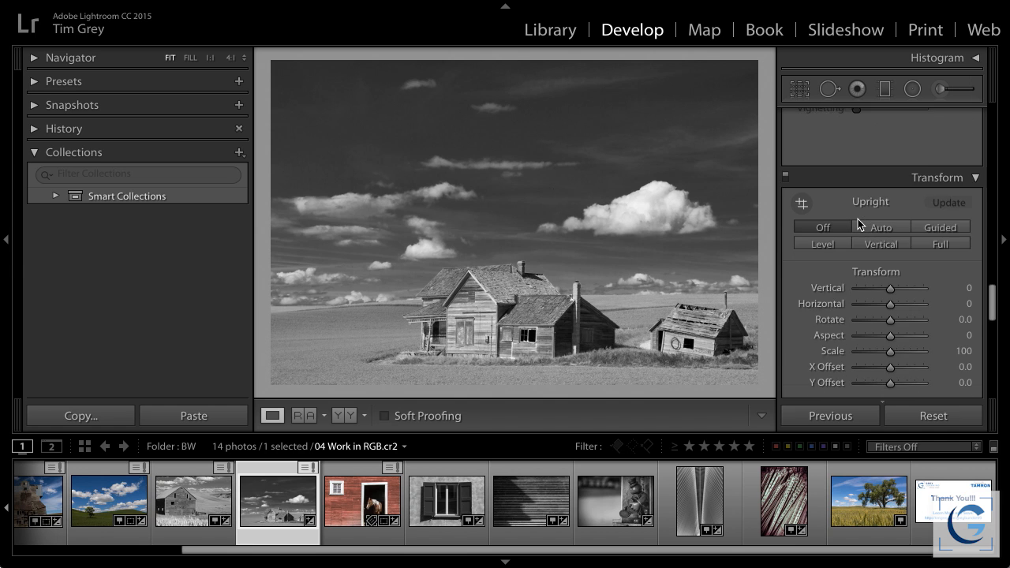
pyautogui.scroll(-12, 858, 222)
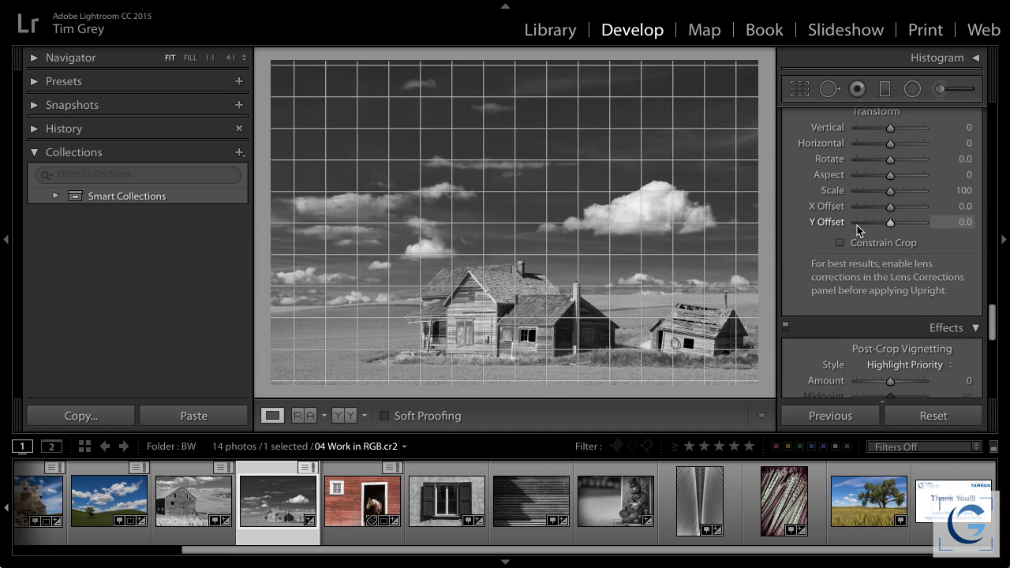
pyautogui.scroll(-5, 857, 225)
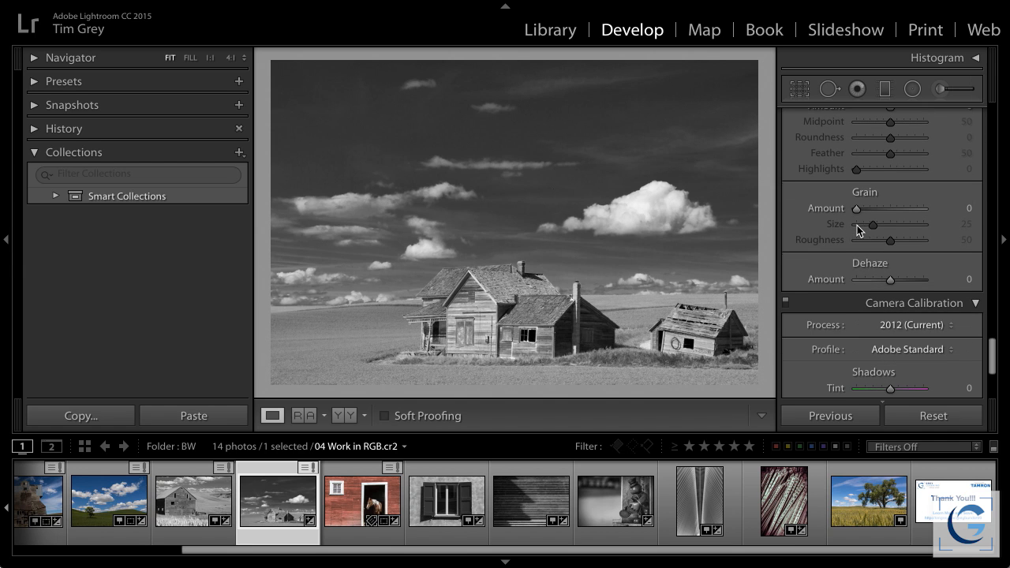
pyautogui.click(690, 121)
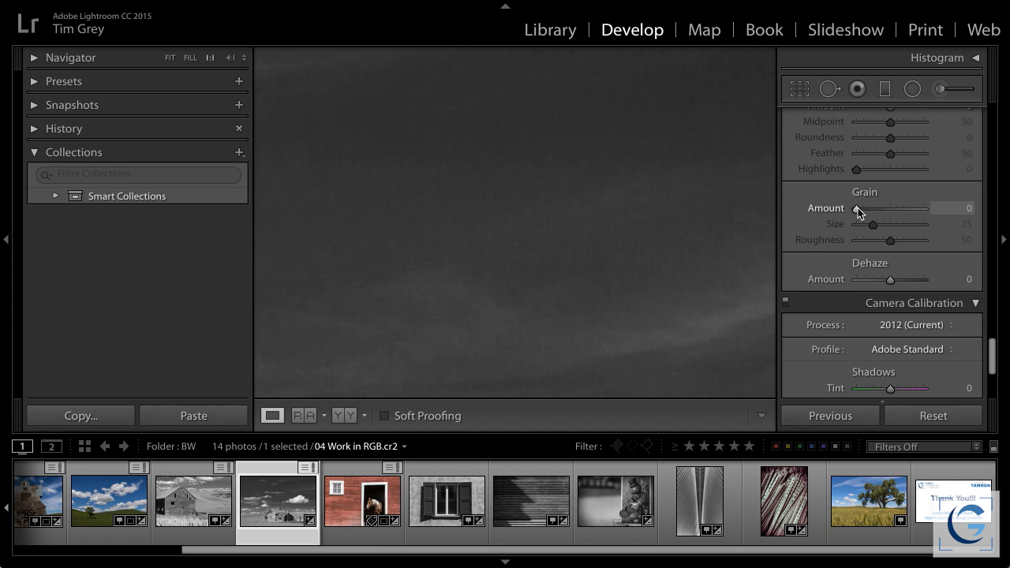
pyautogui.moveTo(882, 209); pyautogui.dragTo(902, 209)
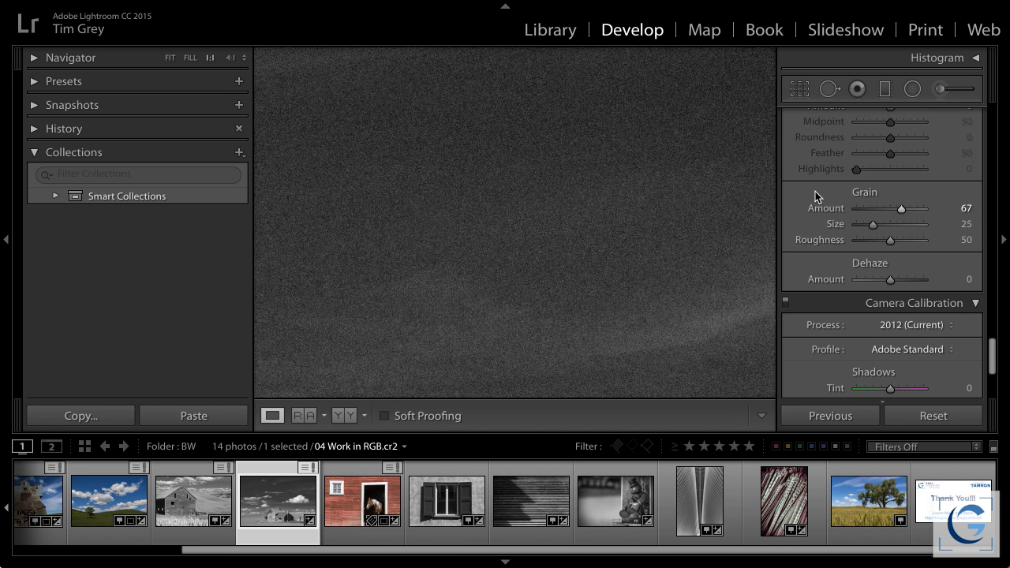
# Set the grain Size to 82 and Roughness to 89
pyautogui.click(906, 224)
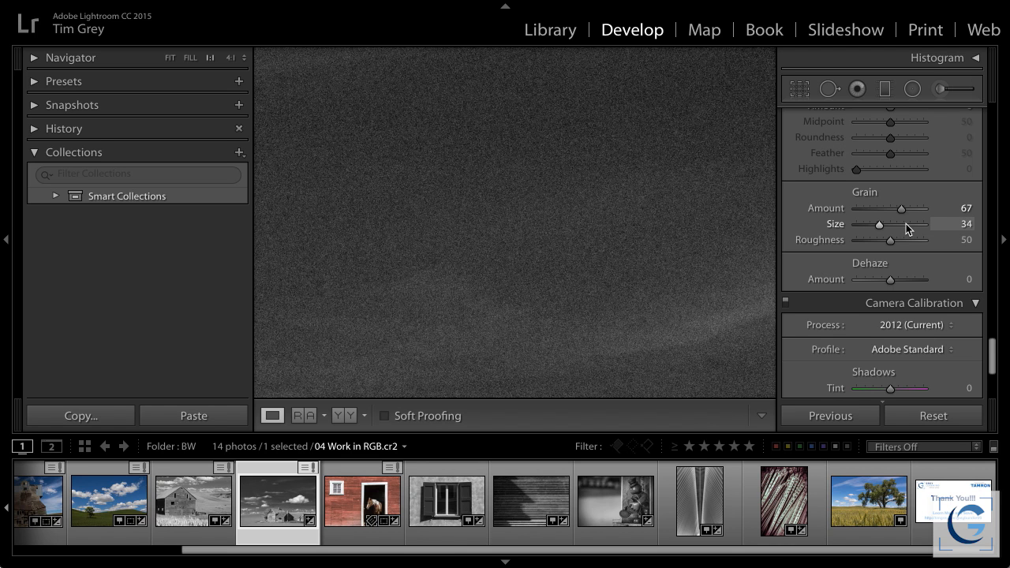
pyautogui.click(913, 224)
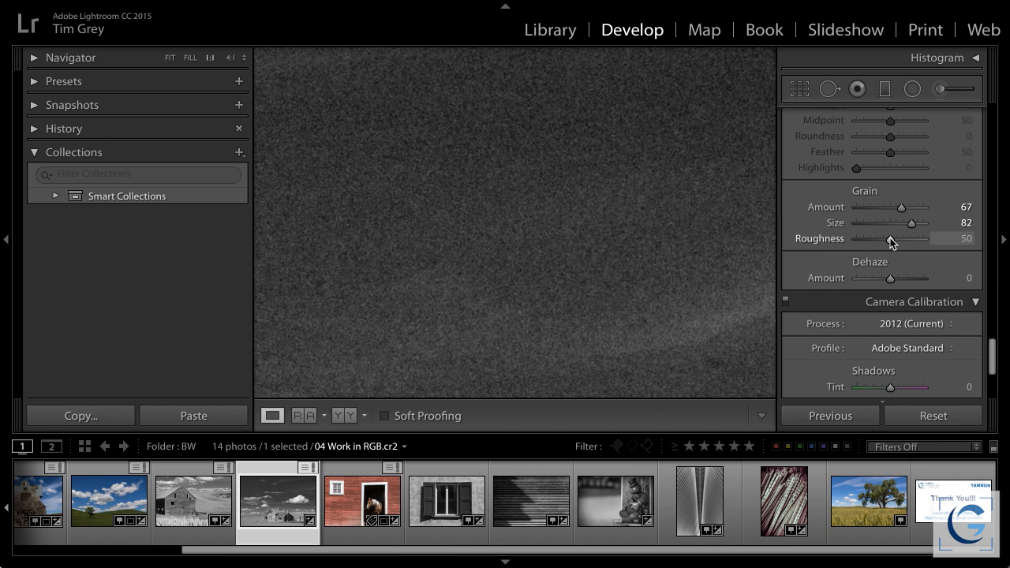
pyautogui.moveTo(908, 240); pyautogui.dragTo(916, 241)
pyautogui.click(918, 240)
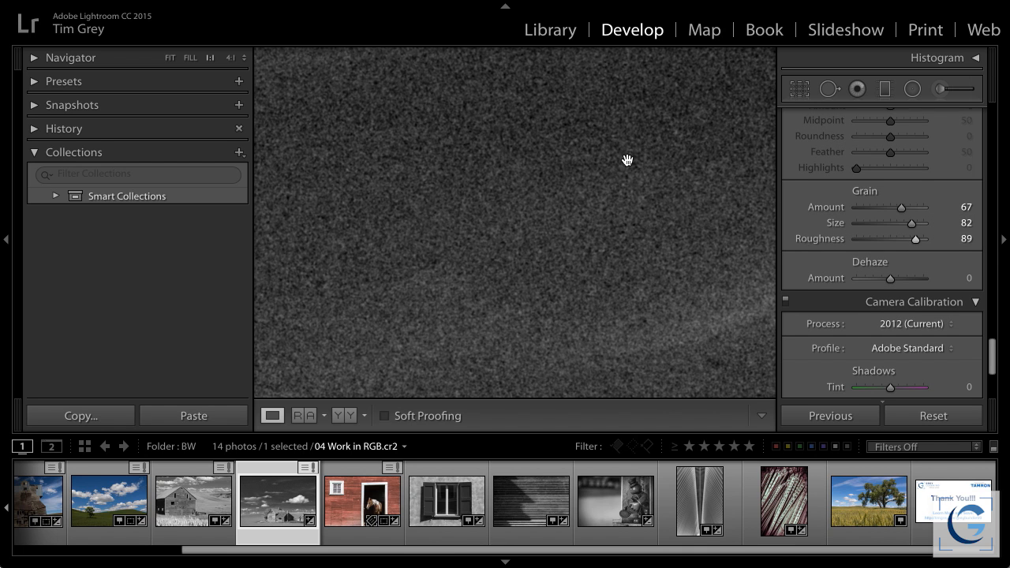
# Try a Grain Amount of 84 with the whole photo in view, and reduce the Amount to 7
pyautogui.moveTo(903, 206); pyautogui.dragTo(913, 206)
pyautogui.click(703, 246)
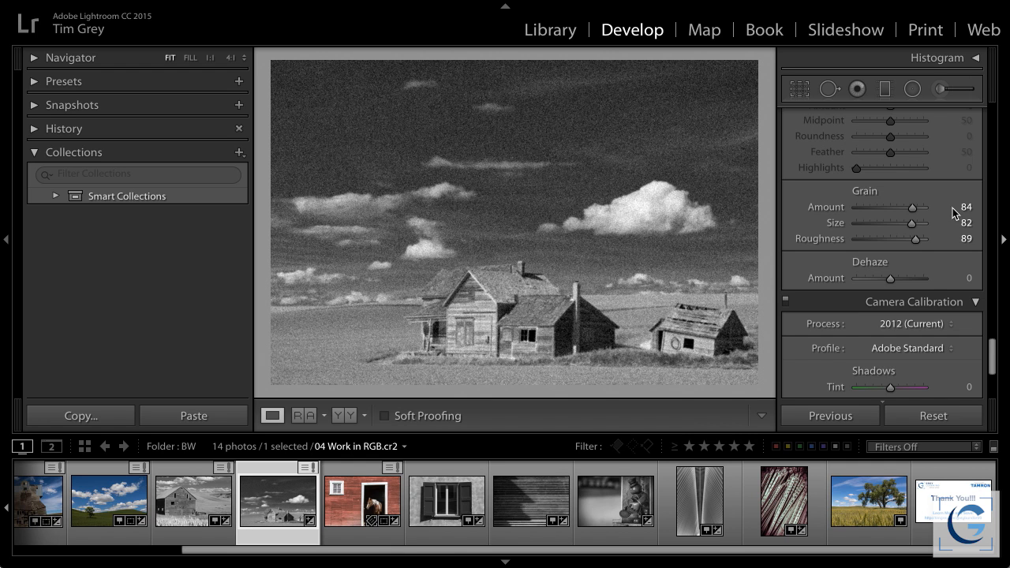
pyautogui.moveTo(912, 208); pyautogui.dragTo(869, 210)
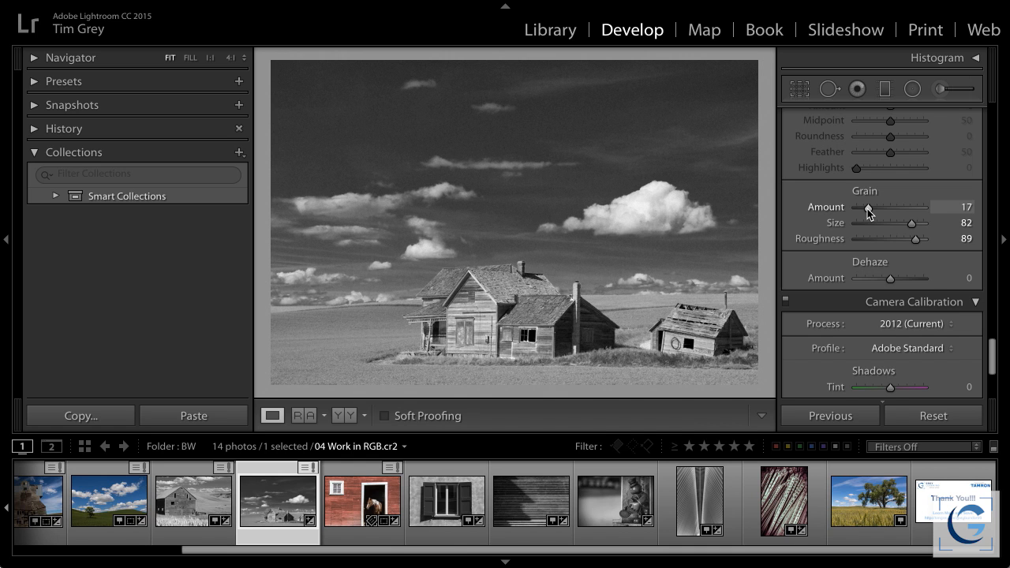
pyautogui.moveTo(869, 212); pyautogui.dragTo(862, 213)
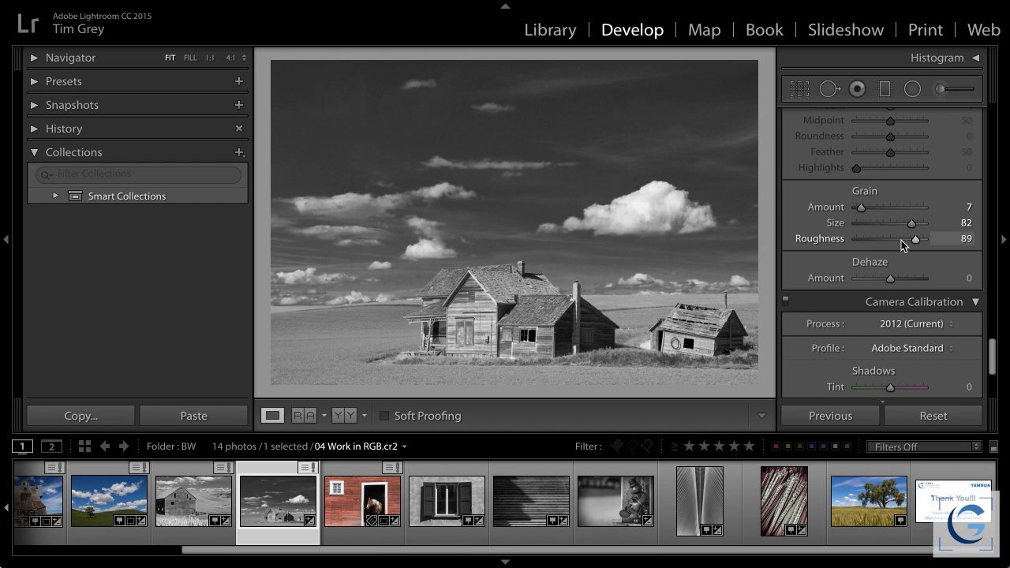
# Review the photo's Noise Reduction settings and display the closing slide 99 Thank You.jpg
pyautogui.scroll(6, 901, 240)
pyautogui.scroll(8, 902, 240)
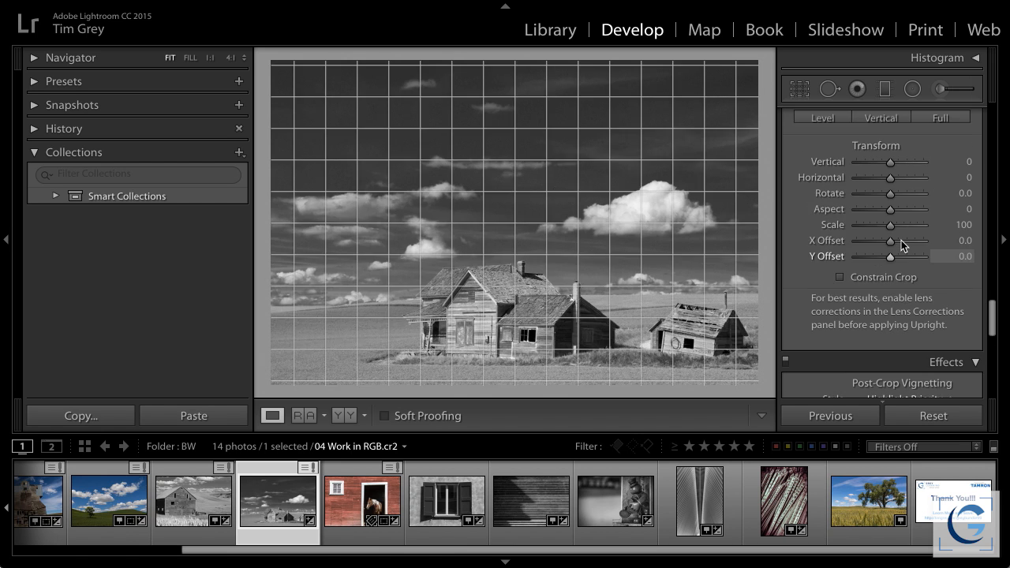
pyautogui.scroll(2, 901, 240)
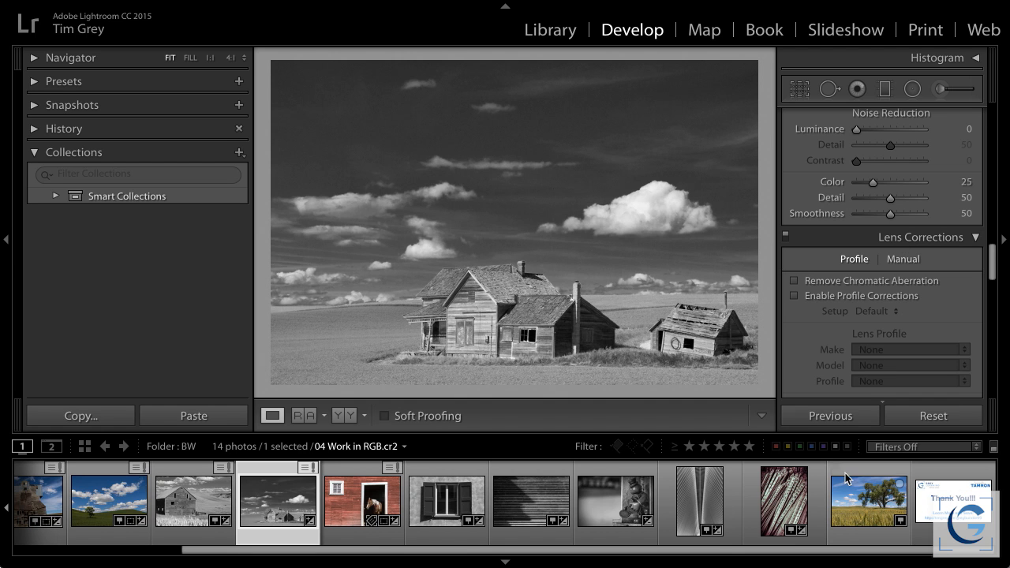
pyautogui.click(953, 501)
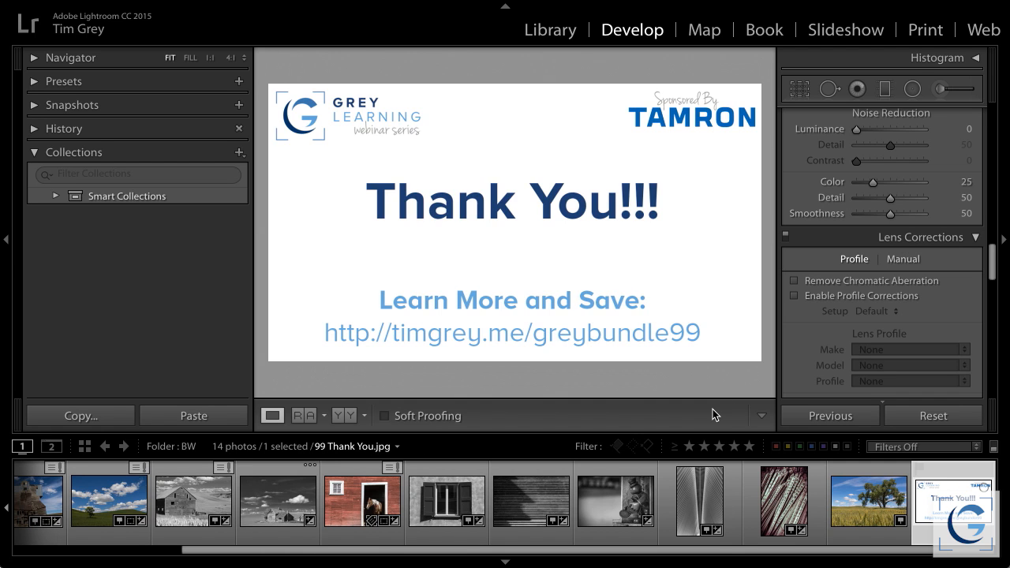